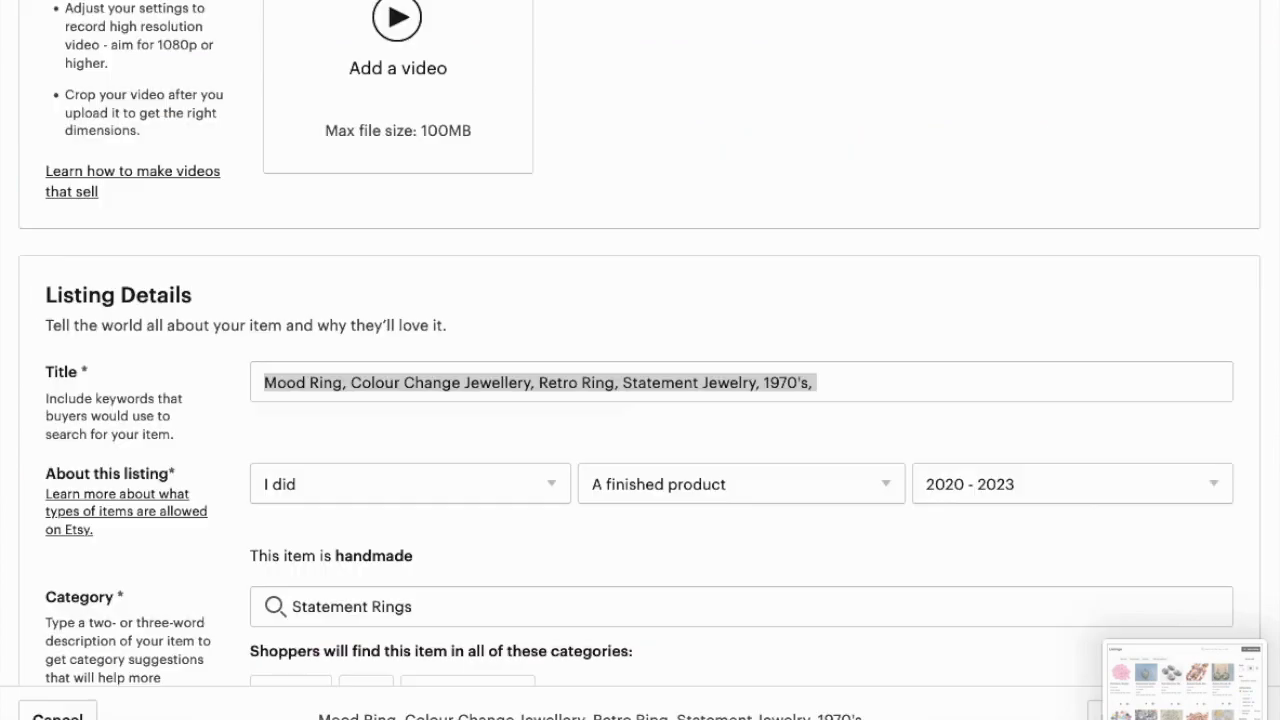
# - Review the mood ring listing's photos and highlight the recommendation about minimum photo width
pyautogui.hotkey('ctrl', 'a')
pyautogui.scroll(10, 774, 257)
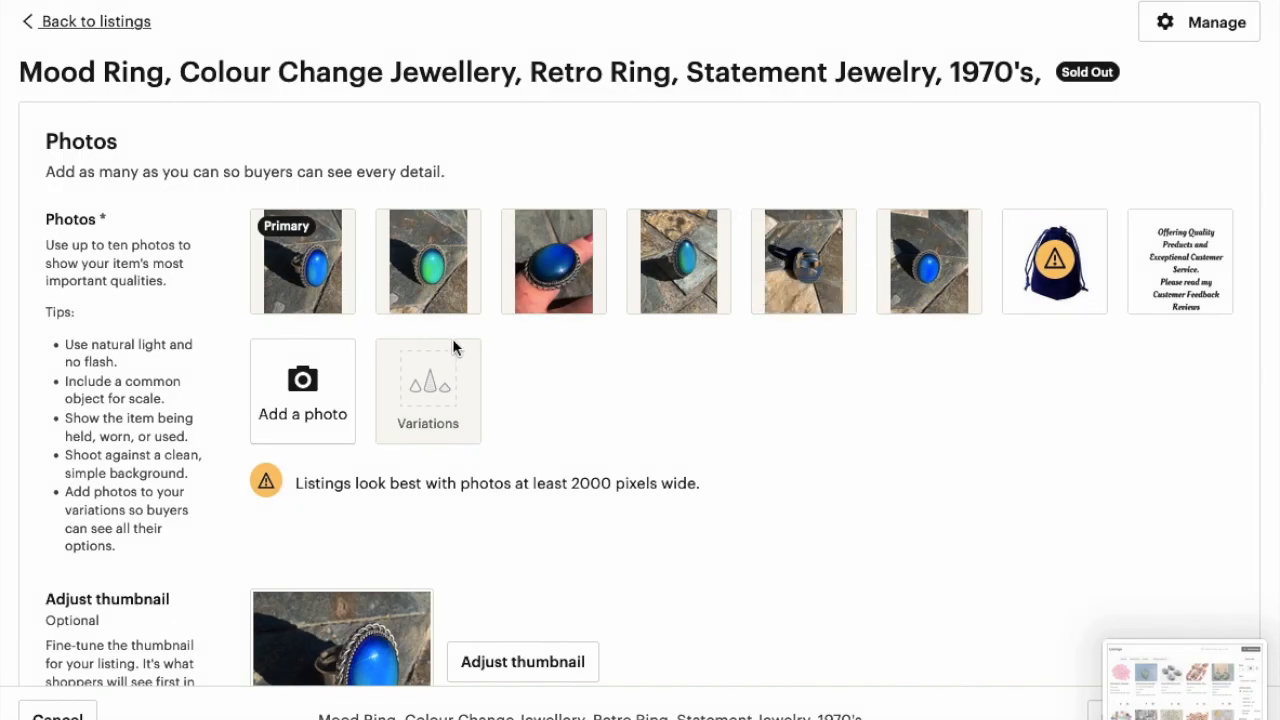
pyautogui.moveTo(459, 289)
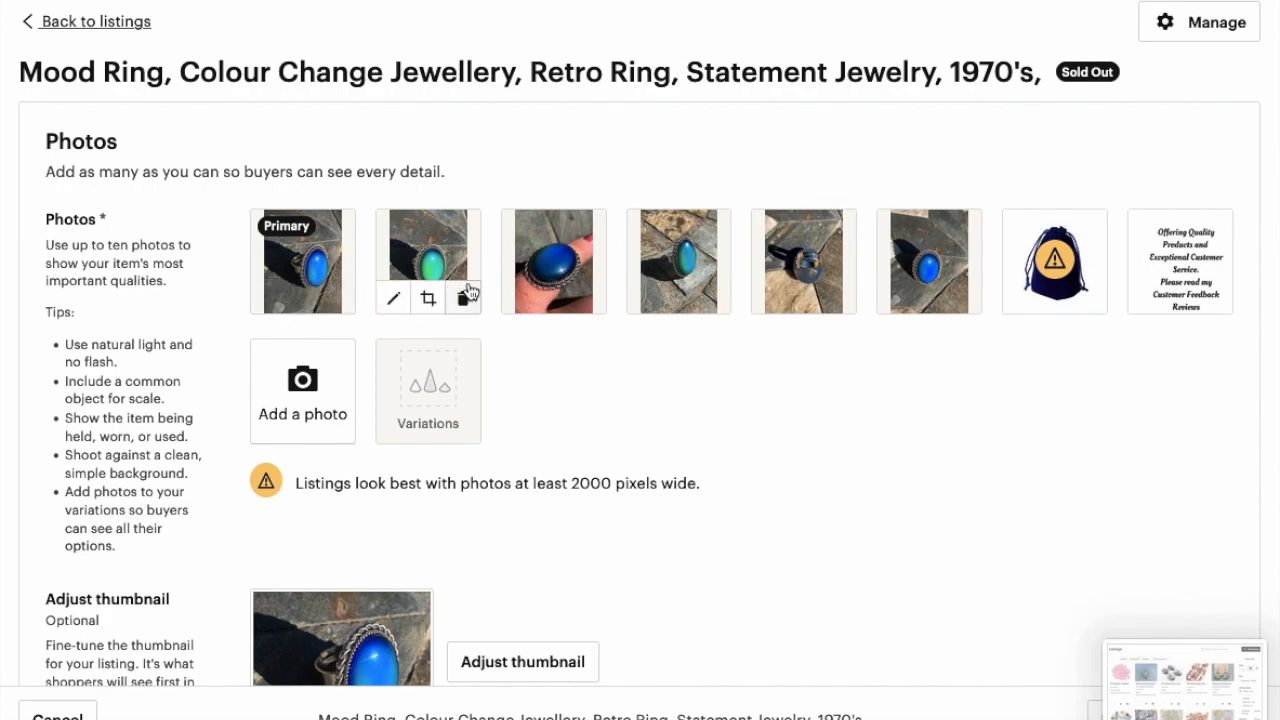
pyautogui.moveTo(948, 300)
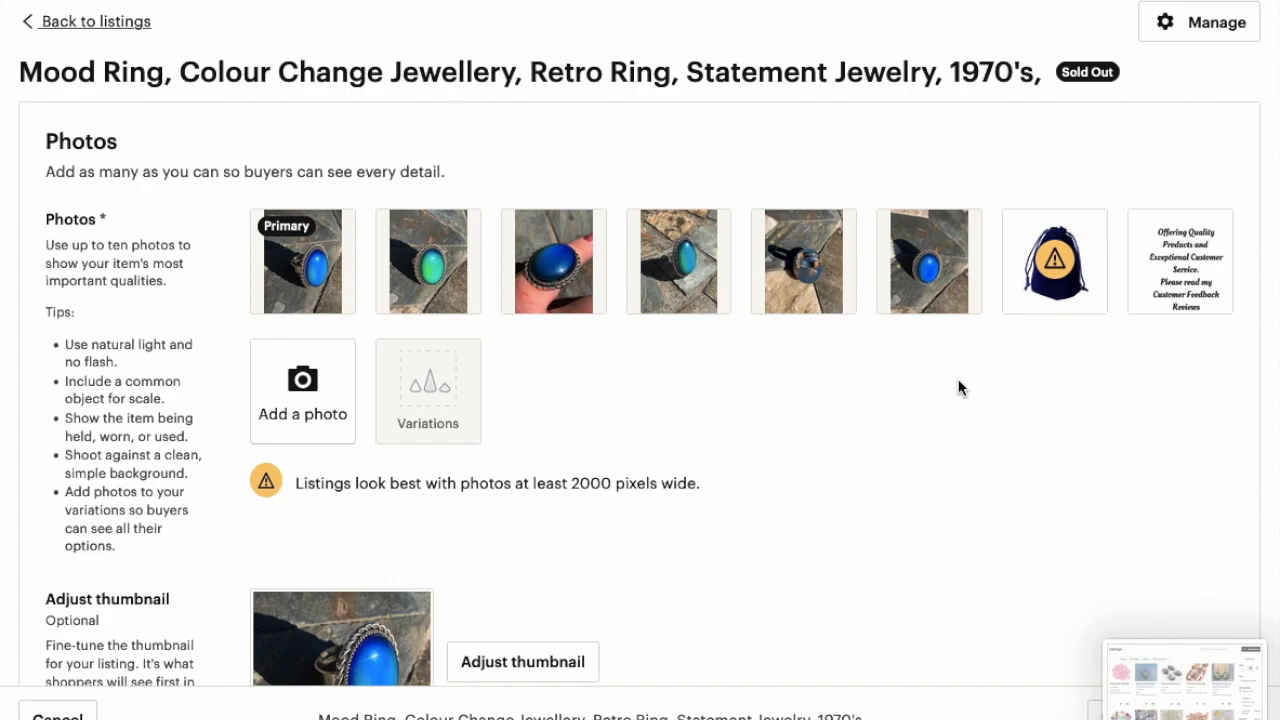
pyautogui.moveTo(1068, 262)
pyautogui.moveTo(295, 482); pyautogui.dragTo(673, 492)
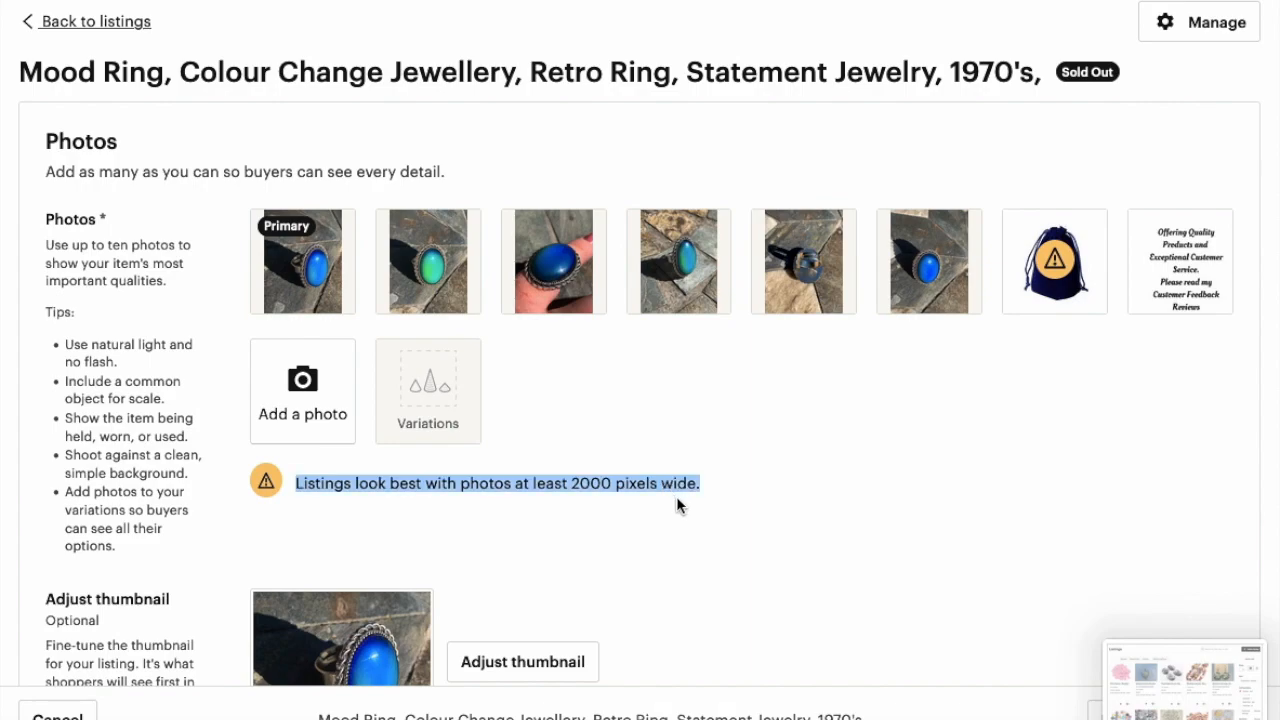
pyautogui.click(631, 411)
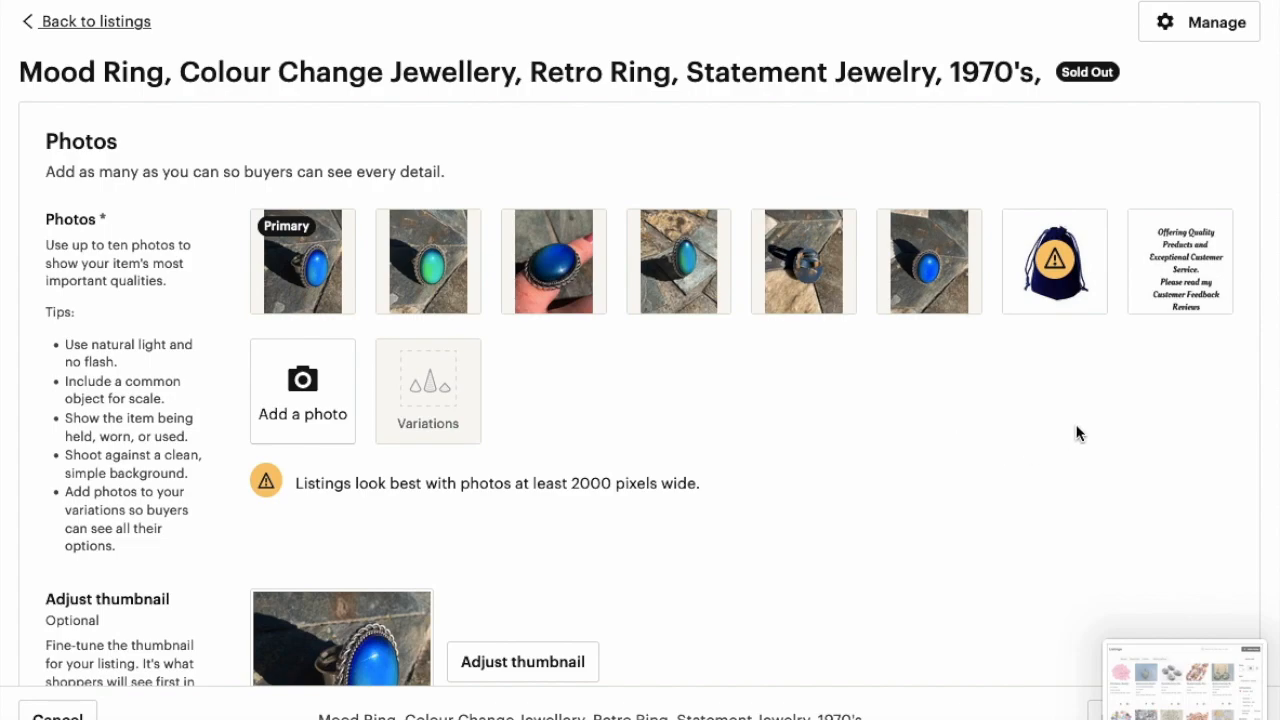
# - View the customer-service text image and the primary ring photo at enlarged size, closing each preview
pyautogui.click(1188, 275)
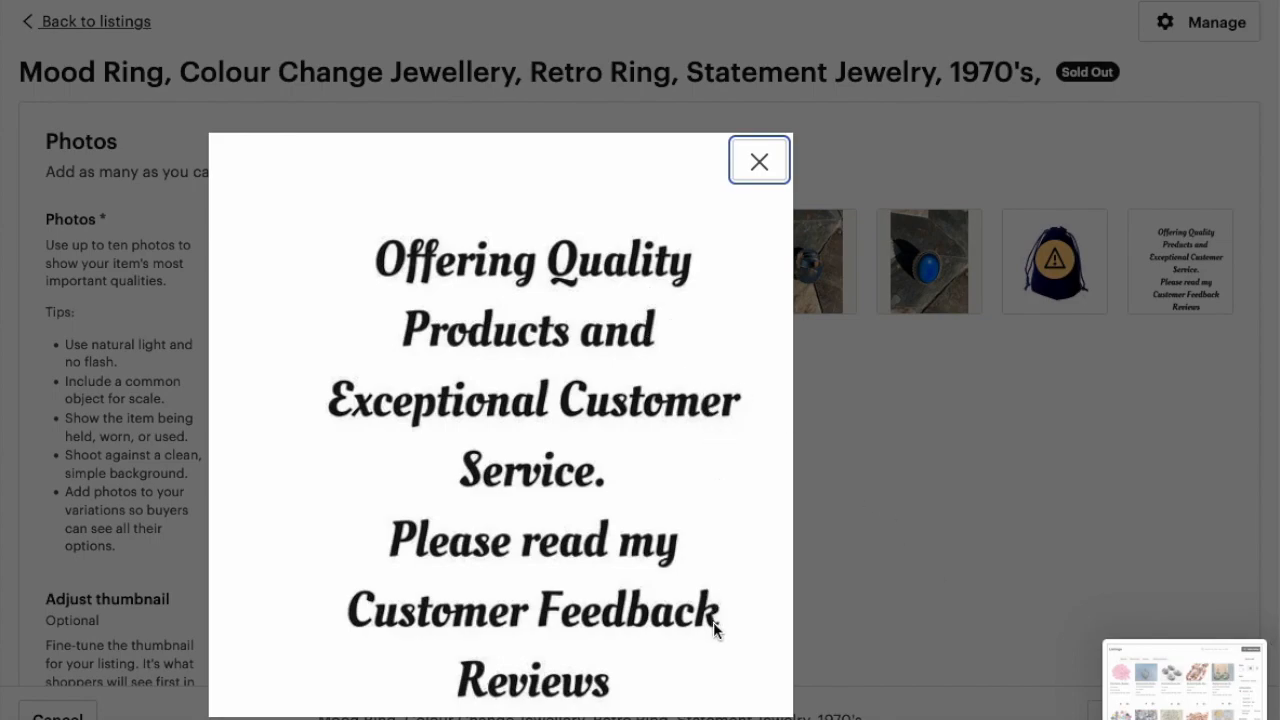
pyautogui.click(758, 162)
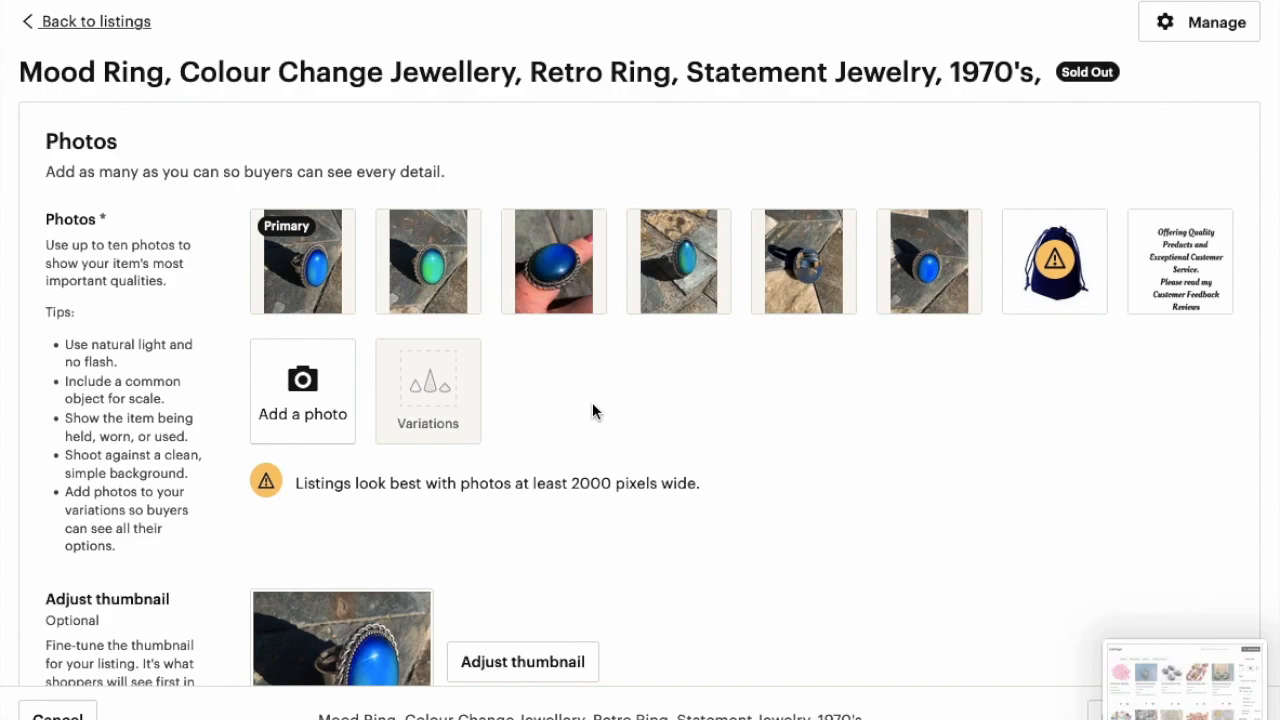
pyautogui.click(310, 255)
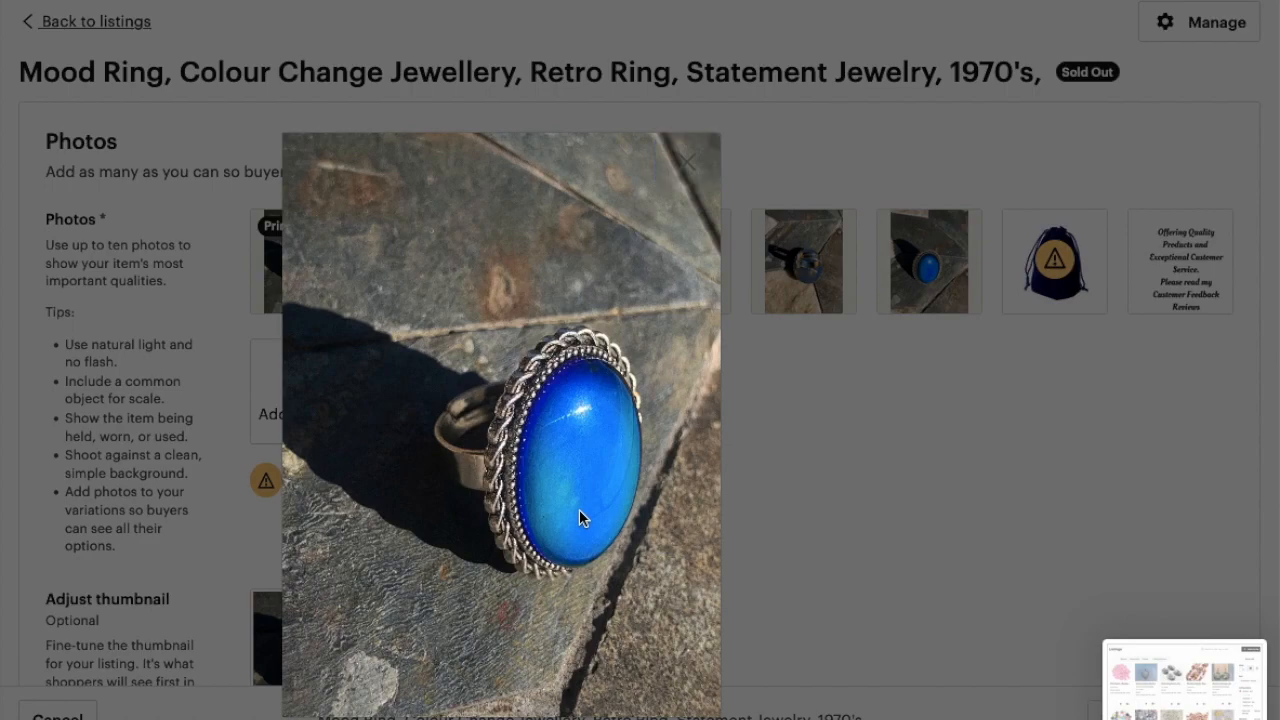
pyautogui.click(687, 163)
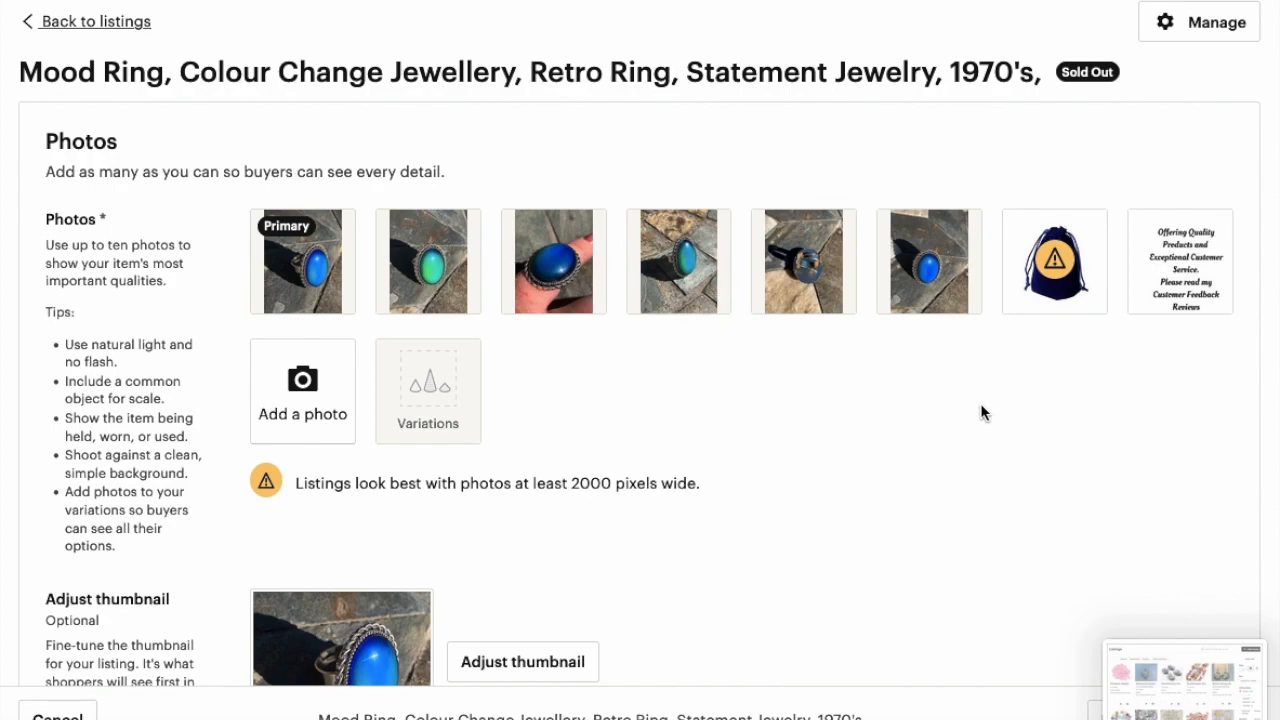
# - Adjust the primary photo's thumbnail by repositioning the ring at the minimum zoom level, and save it
pyautogui.scroll(-3, 802, 442)
pyautogui.scroll(-2, 803, 441)
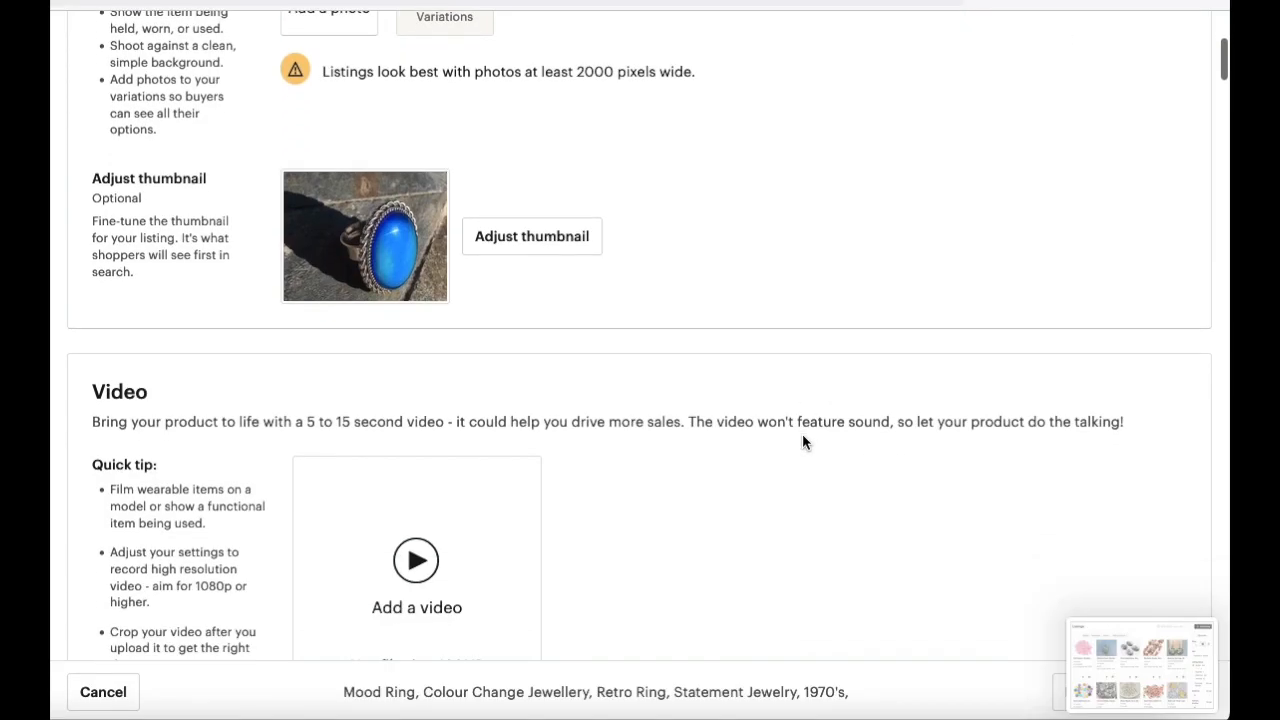
pyautogui.click(524, 241)
pyautogui.moveTo(534, 289)
pyautogui.mouseDown()
pyautogui.moveTo(472, 270)
pyautogui.moveTo(536, 268)
pyautogui.mouseUp()
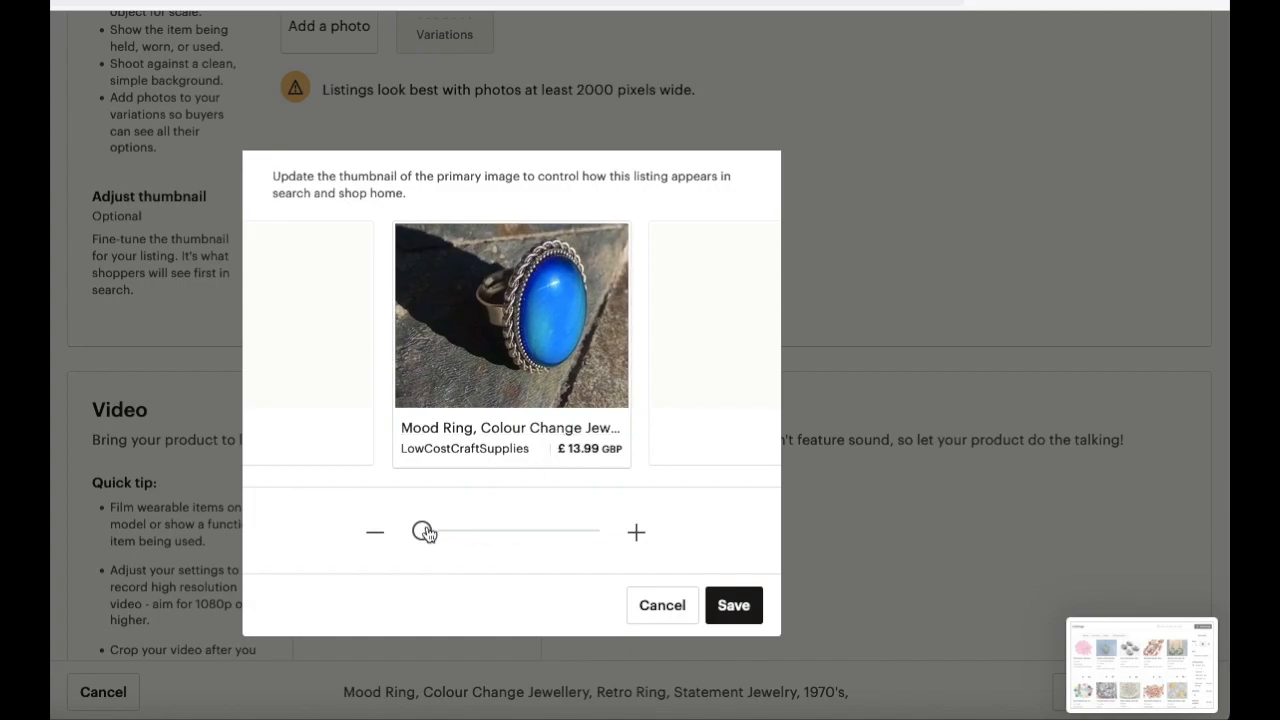
pyautogui.moveTo(427, 533); pyautogui.dragTo(380, 526)
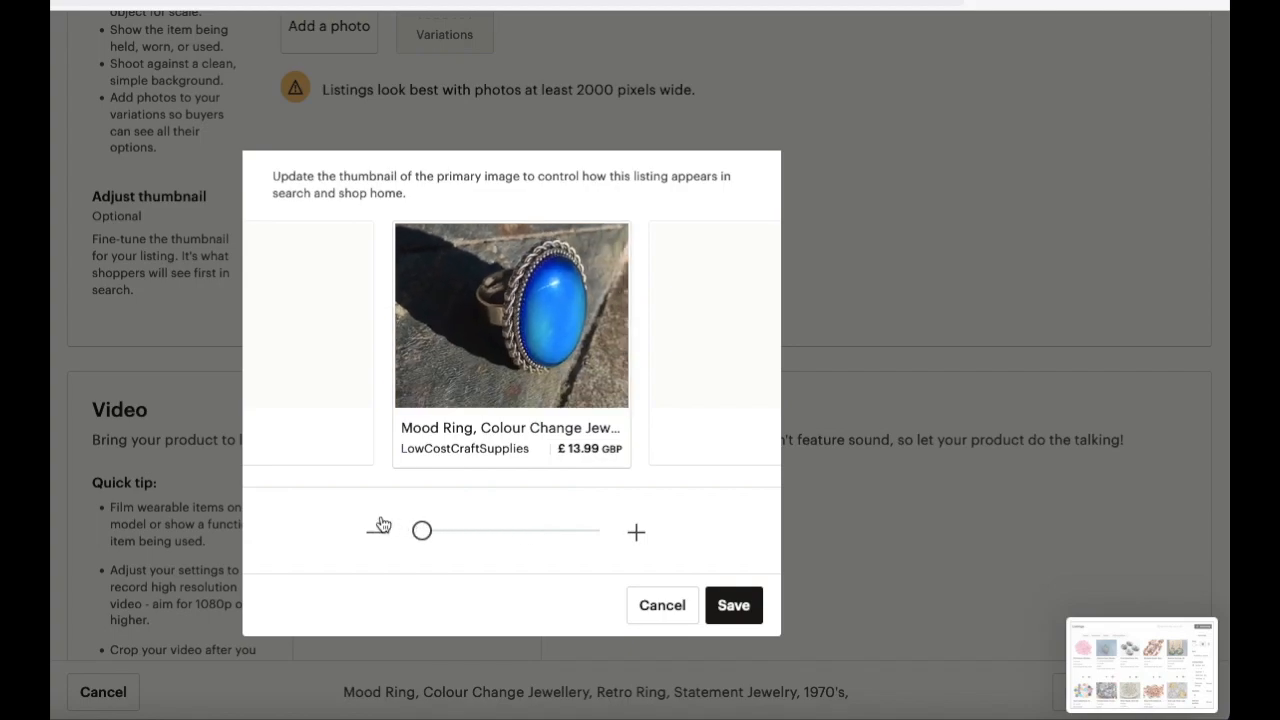
pyautogui.click(733, 605)
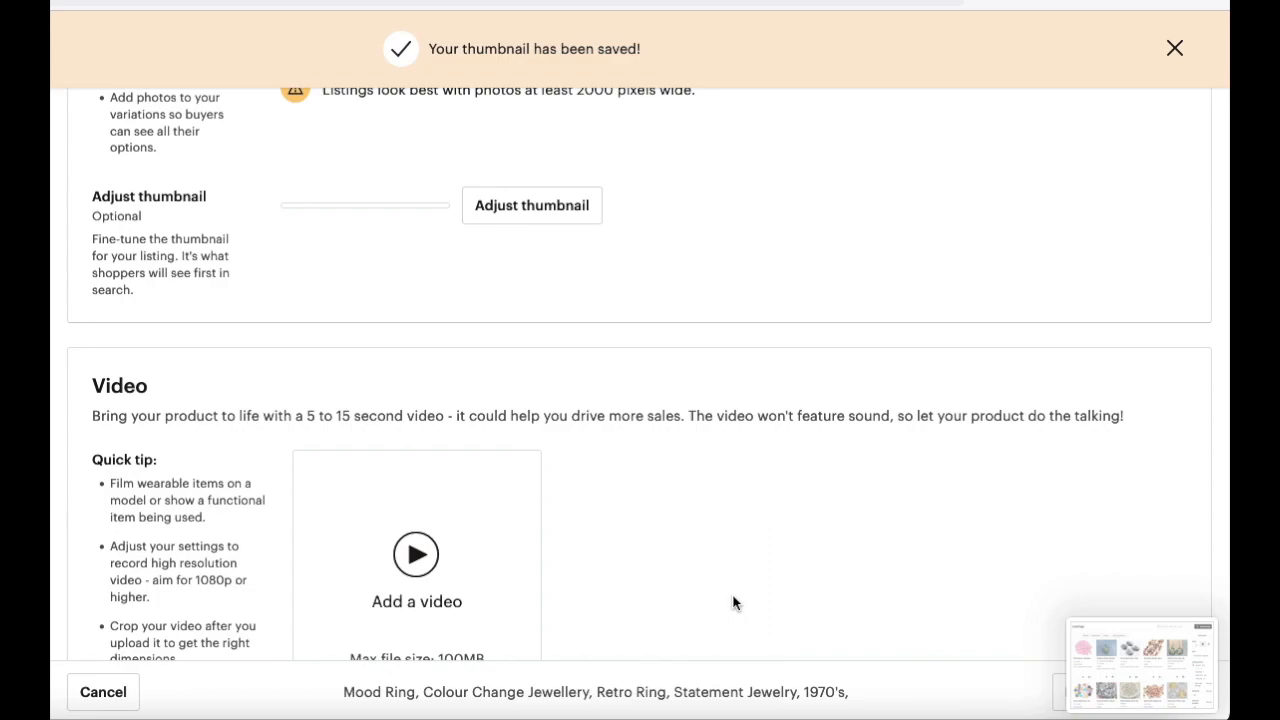
pyautogui.scroll(3, 717, 352)
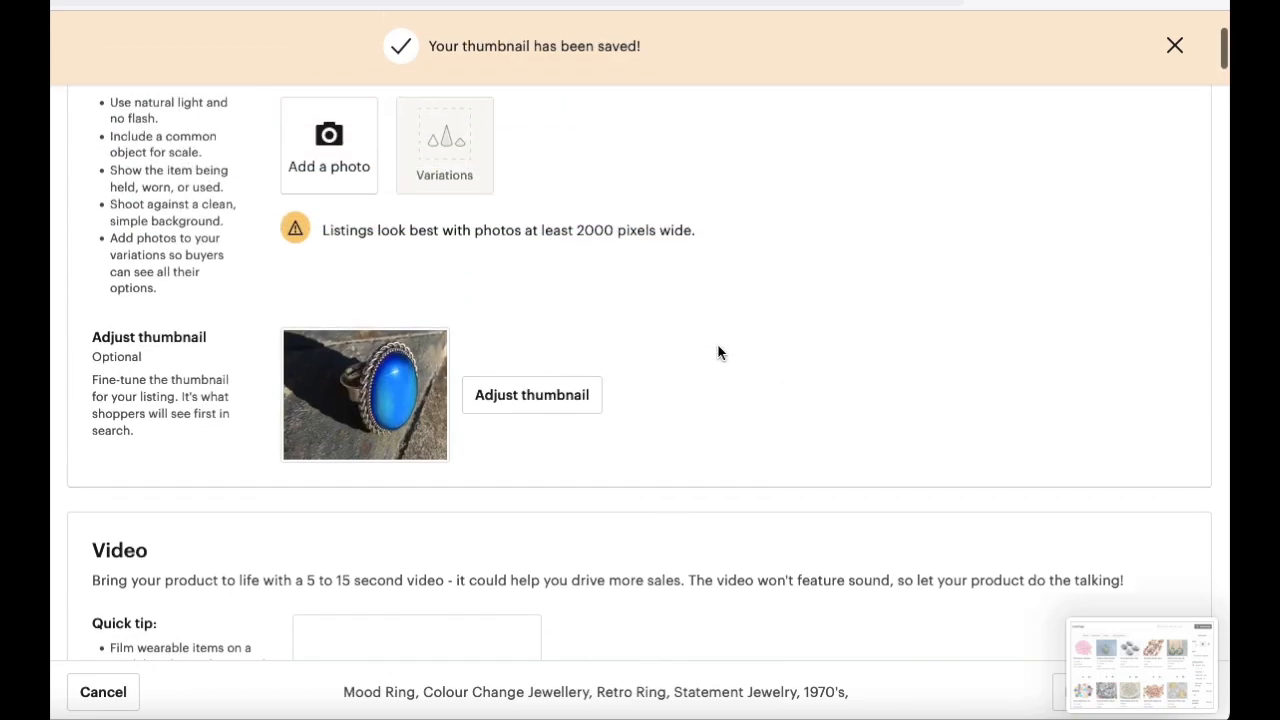
# - Review the Video section and highlight the full listing title under Listing Details
pyautogui.scroll(-5, 717, 352)
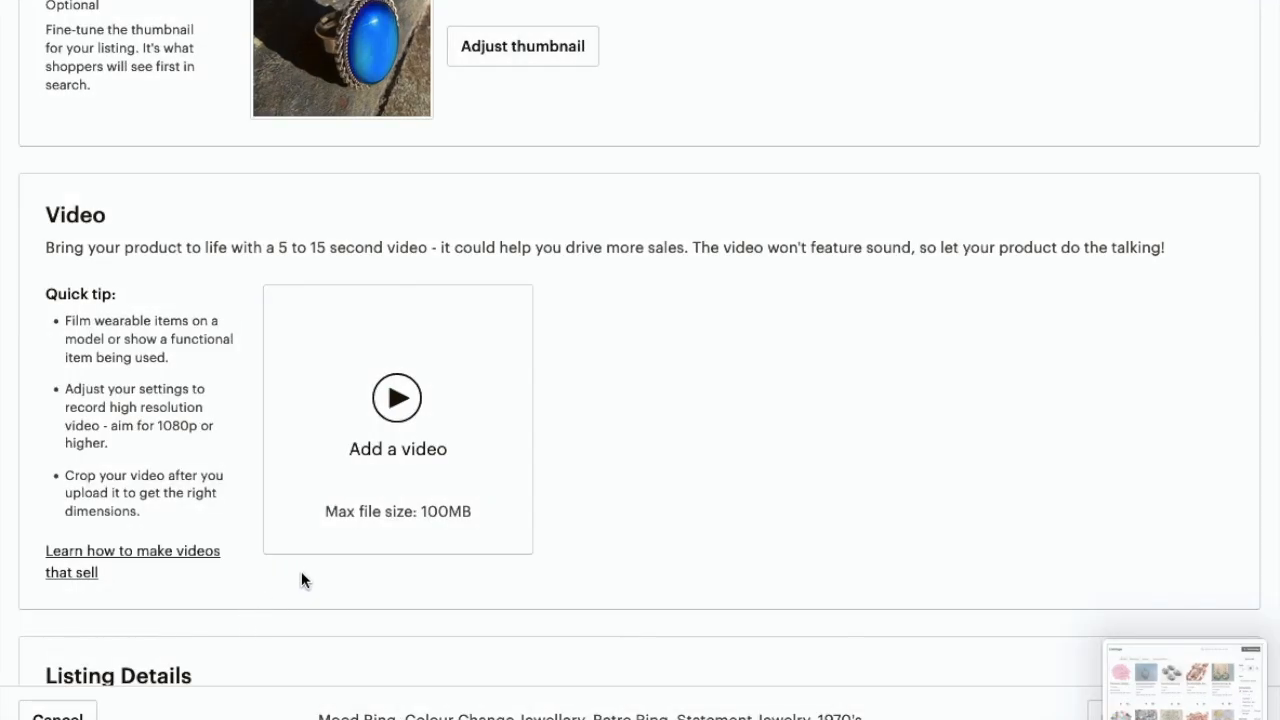
pyautogui.scroll(-3, 301, 571)
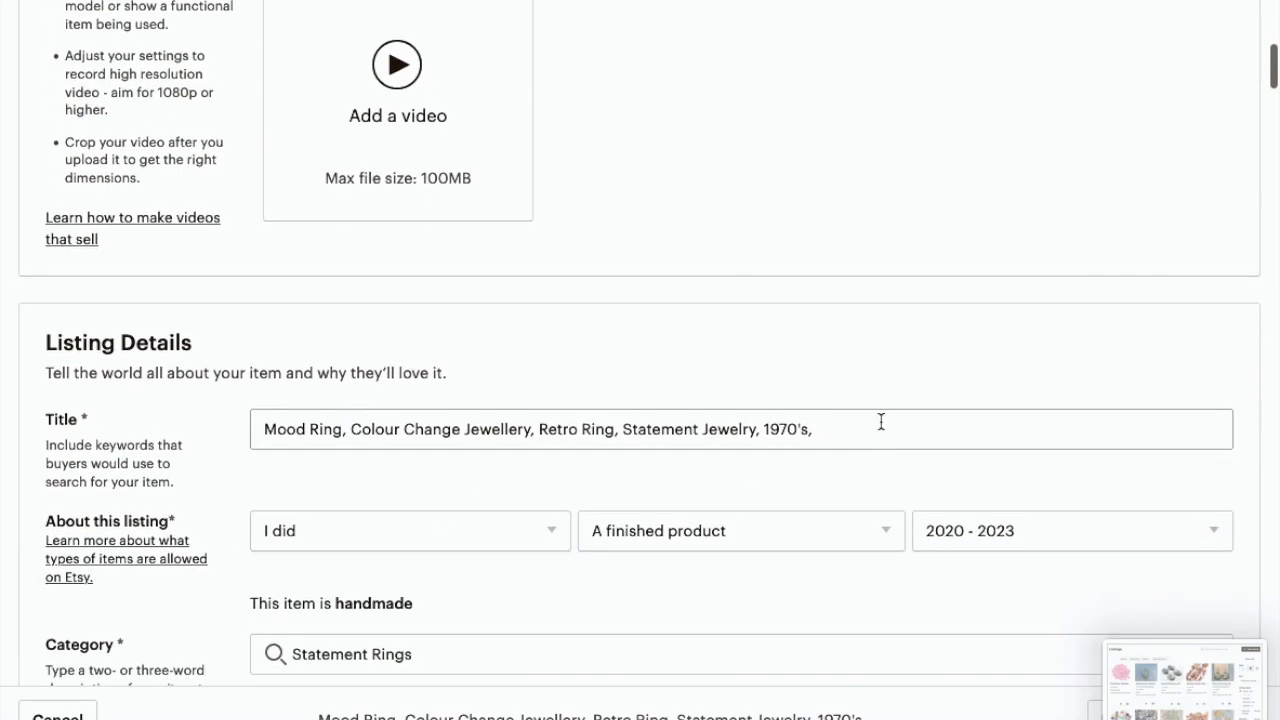
pyautogui.tripleClick(881, 424)
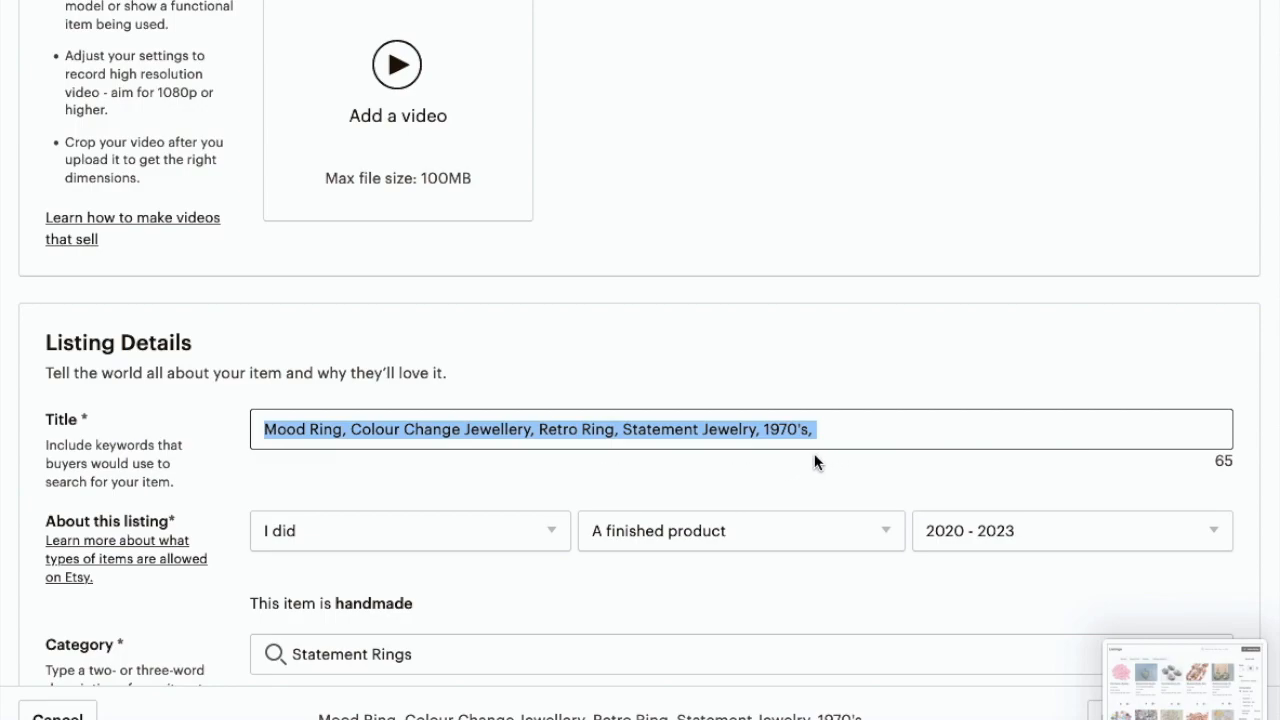
# - Examine the available maker and item-use options under About this listing without changing them
pyautogui.scroll(-2, 685, 470)
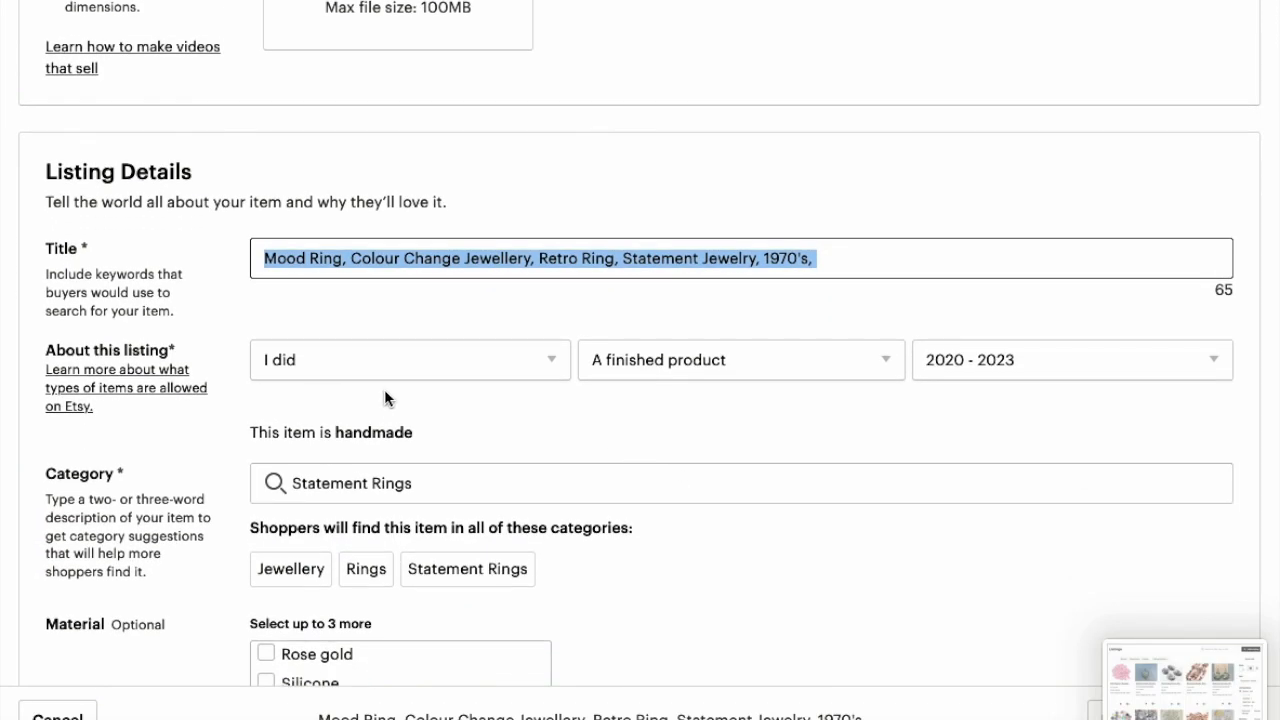
pyautogui.click(547, 366)
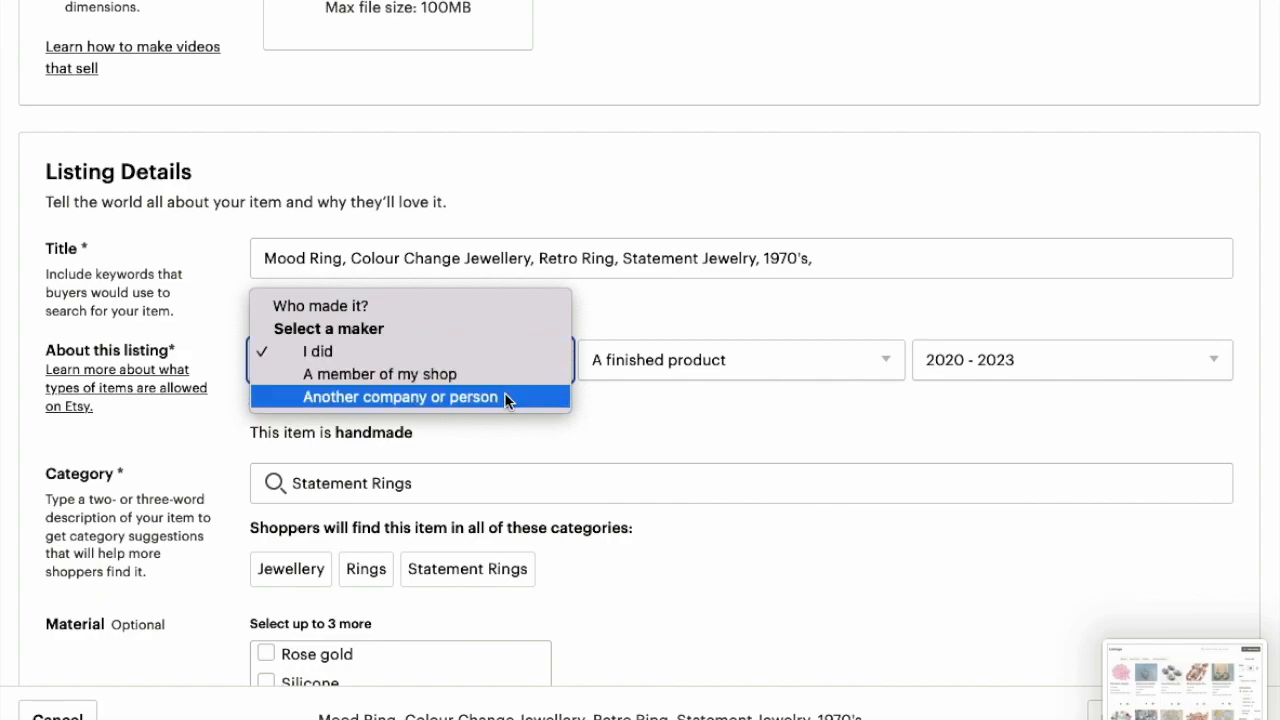
pyautogui.click(604, 427)
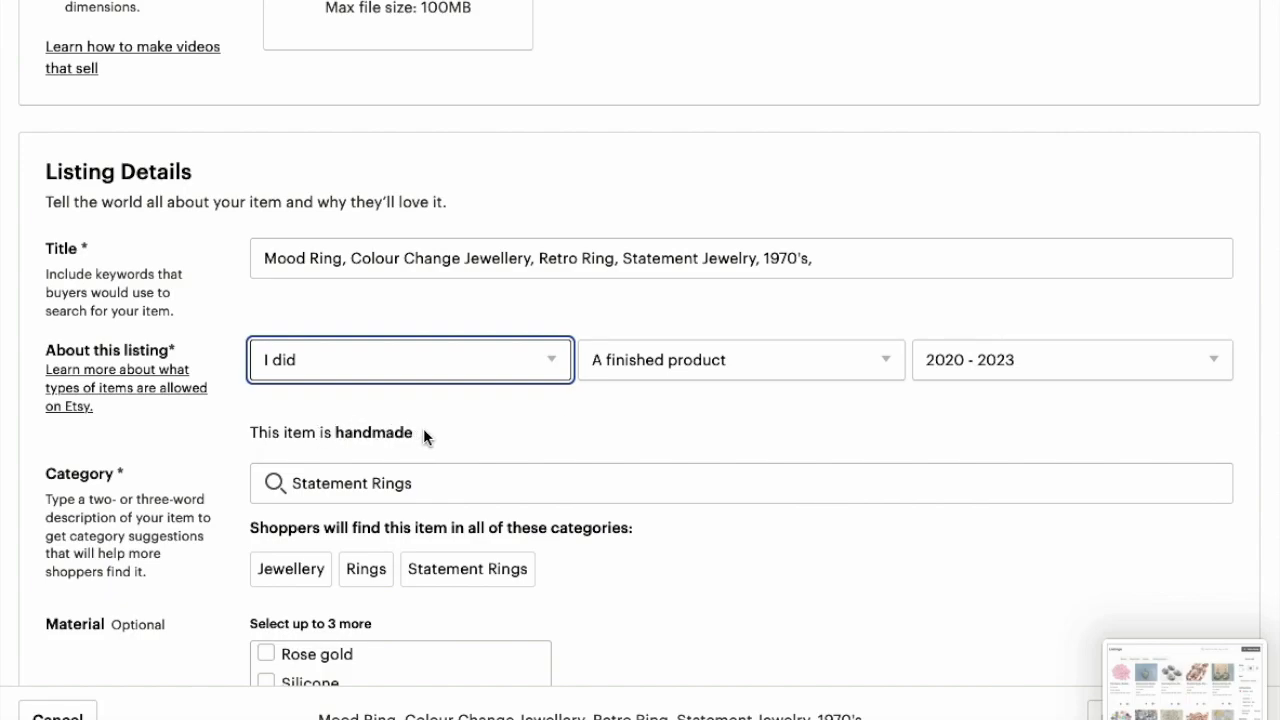
pyautogui.click(880, 356)
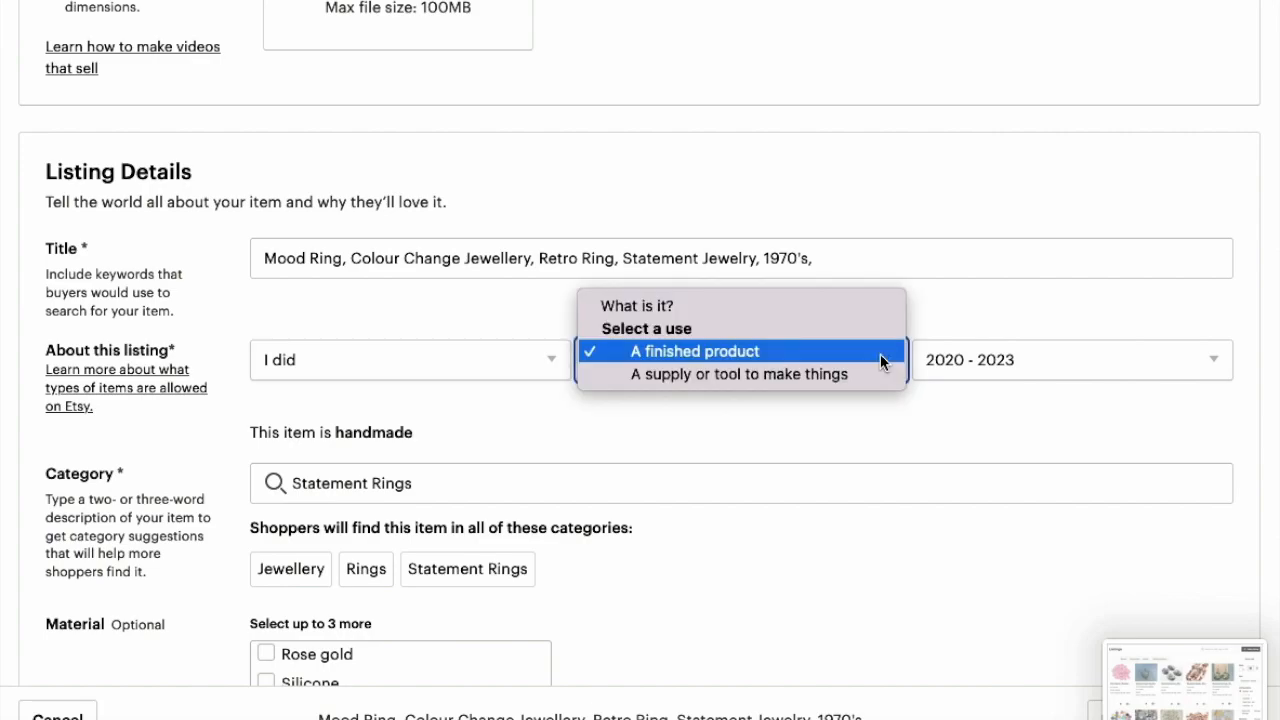
pyautogui.click(838, 410)
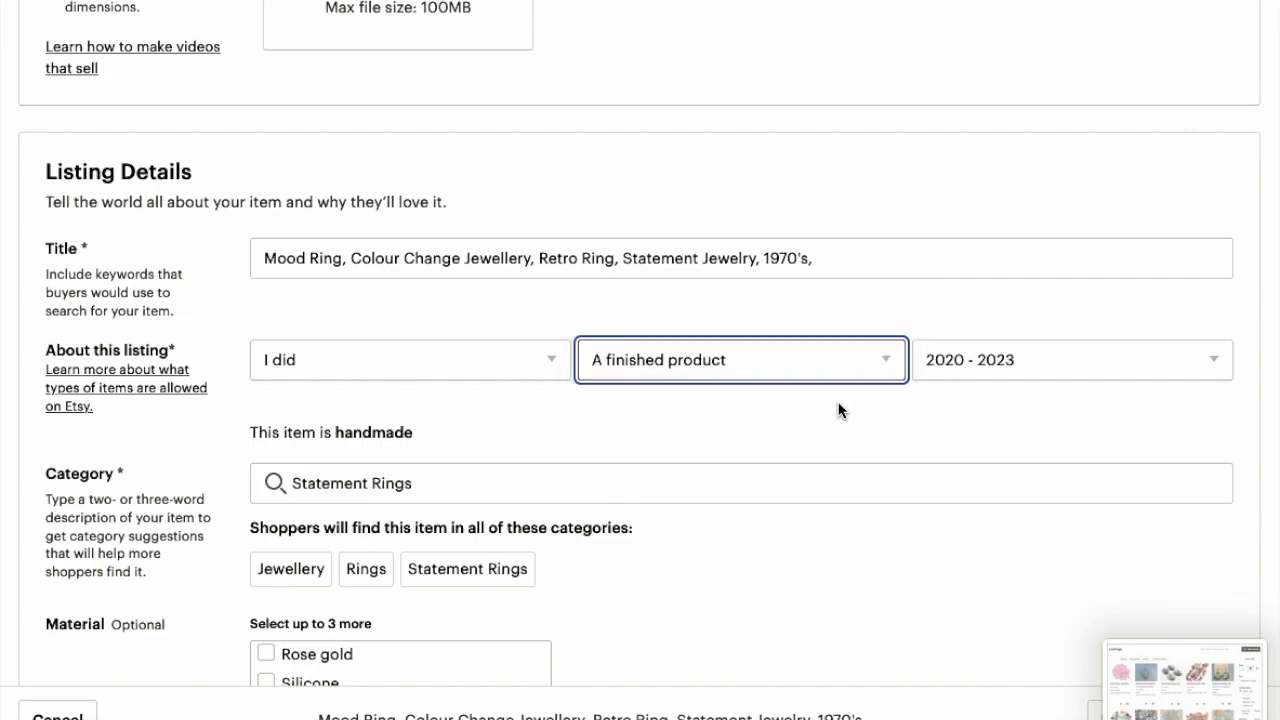
# - Look through the date-made options and choose 2020 - 2023 for the listing
pyautogui.click(1078, 355)
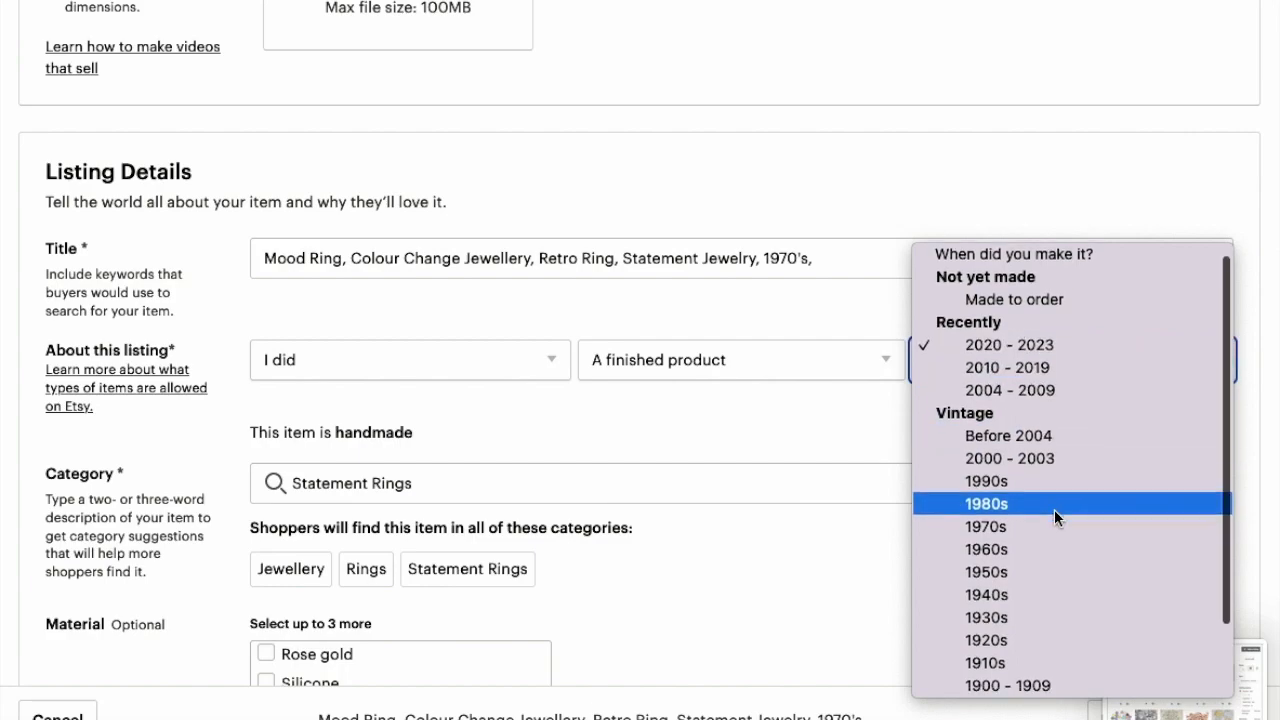
pyautogui.scroll(-3, 1054, 509)
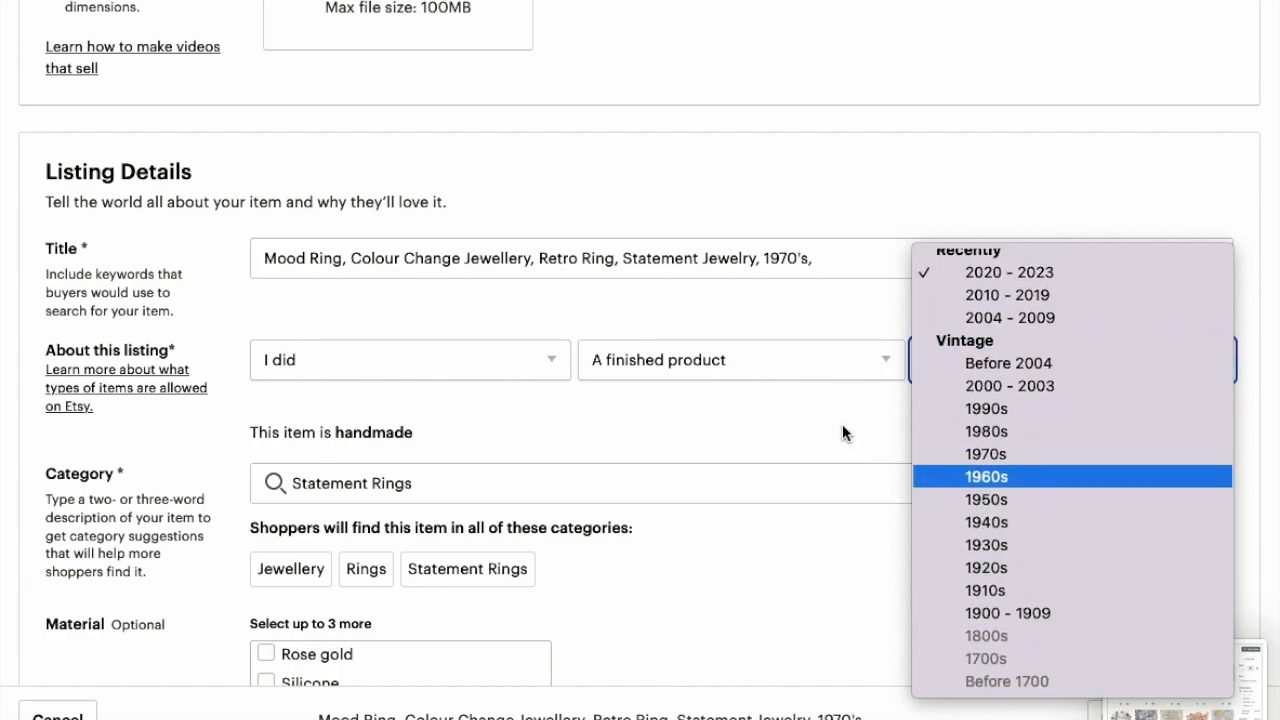
pyautogui.click(999, 273)
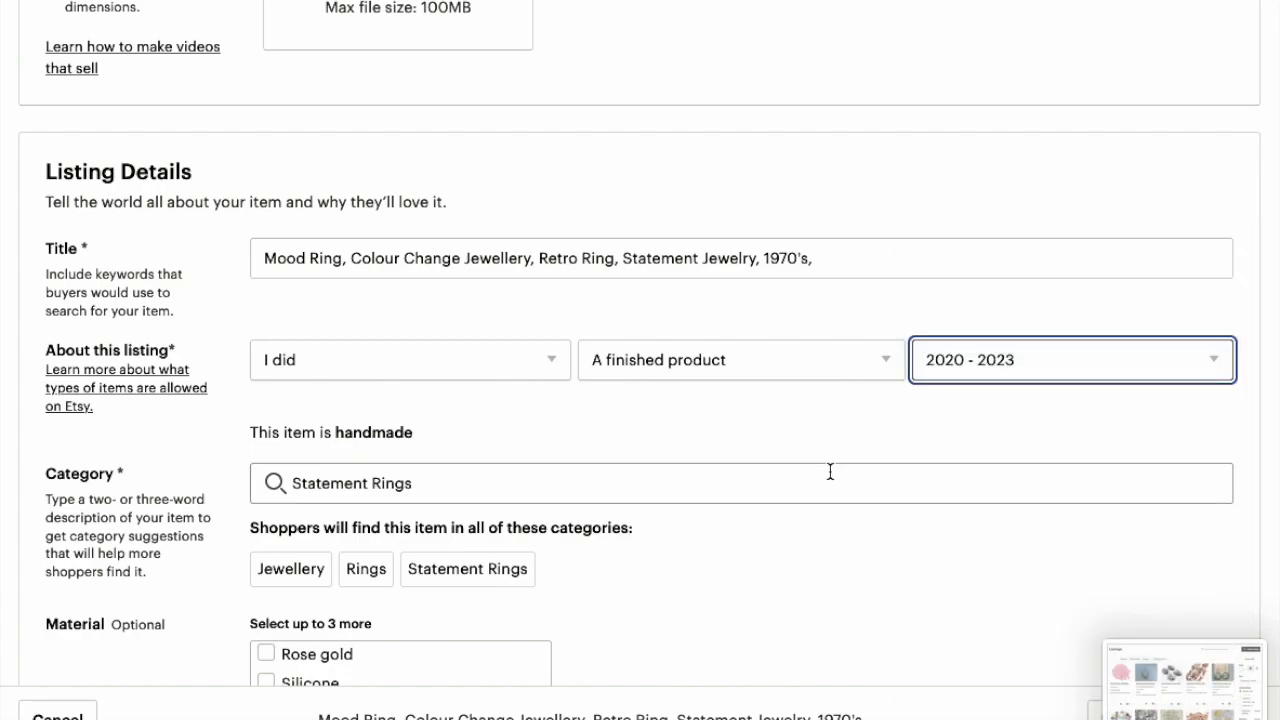
# - Replace the category text with a search for "Cabochon Ring" and choose the Statement Rings category
pyautogui.scroll(-2, 830, 471)
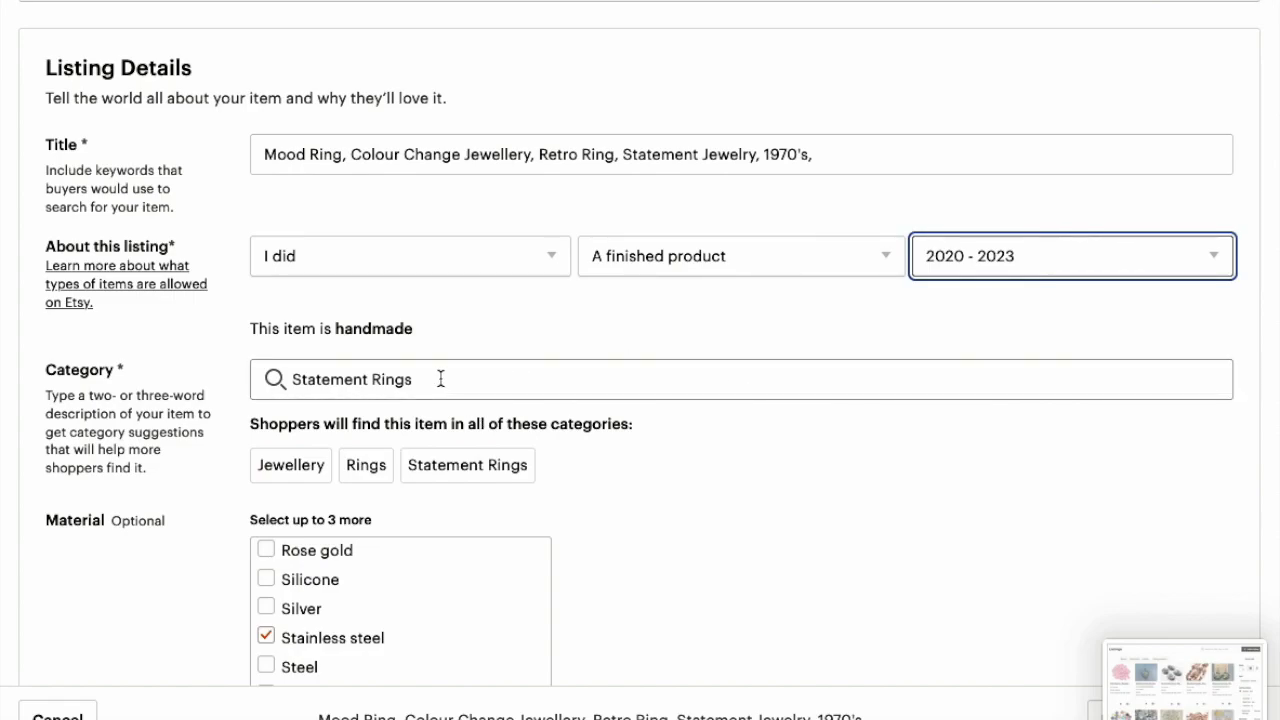
pyautogui.click(440, 379)
pyautogui.press('BackSpace')
pyautogui.press('BackSpace')
pyautogui.press('BackSpace')
pyautogui.press('BackSpace')
pyautogui.press('BackSpace')
pyautogui.press('BackSpace')
pyautogui.press('BackSpace')
pyautogui.press('BackSpace')
pyautogui.press('BackSpace')
pyautogui.press('BackSpace')
pyautogui.press('BackSpace')
pyautogui.press('BackSpace')
pyautogui.press('BackSpace')
pyautogui.press('BackSpace')
pyautogui.press('BackSpace')
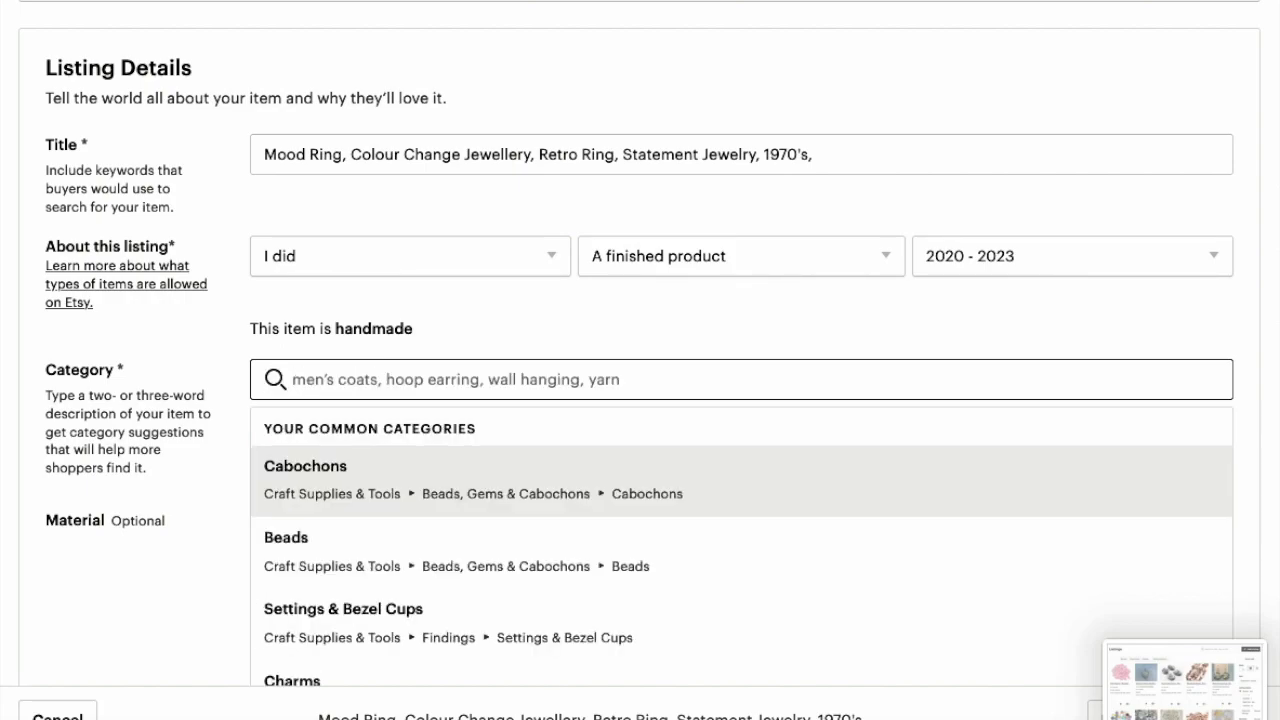
pyautogui.write('Caboc')
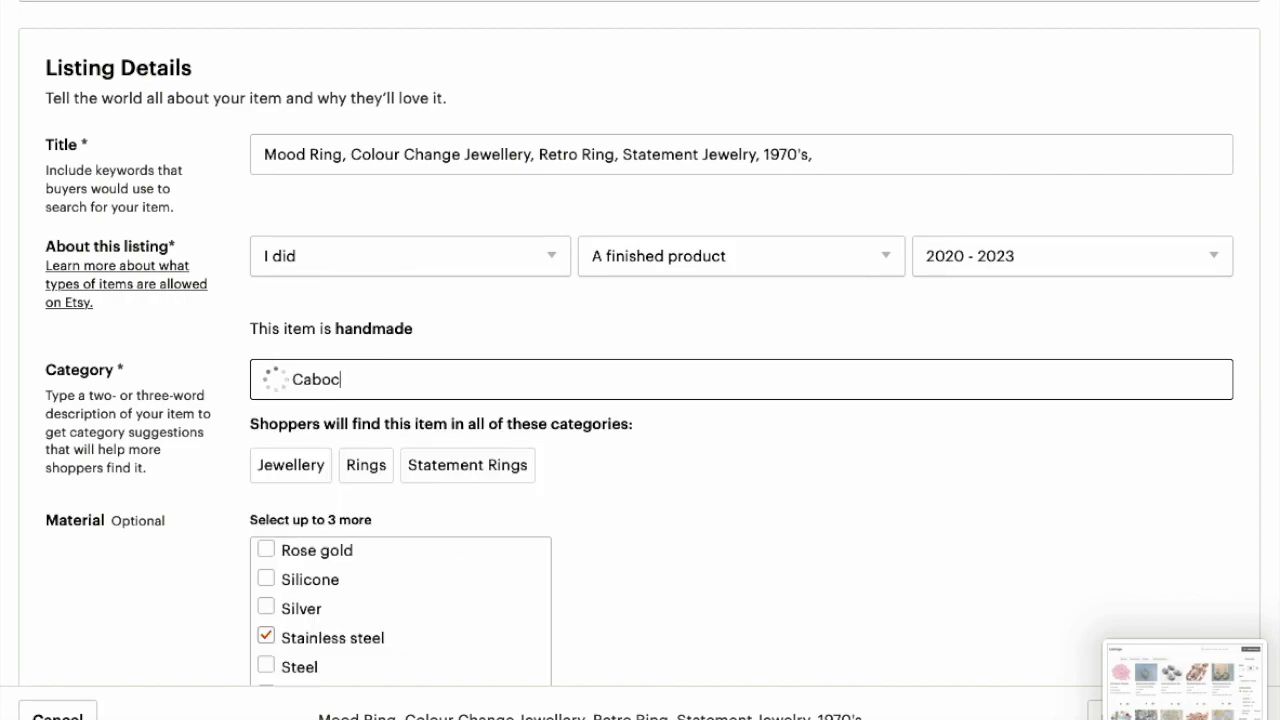
pyautogui.write('hon Ring')
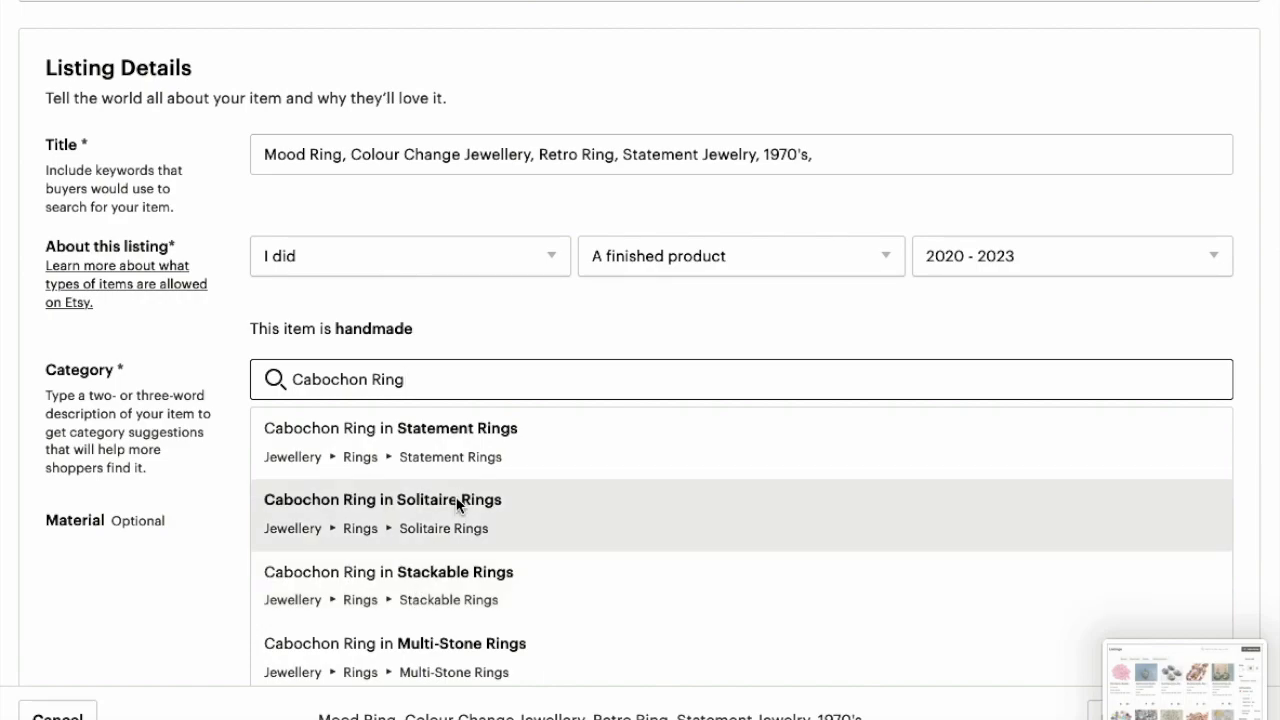
pyautogui.click(458, 427)
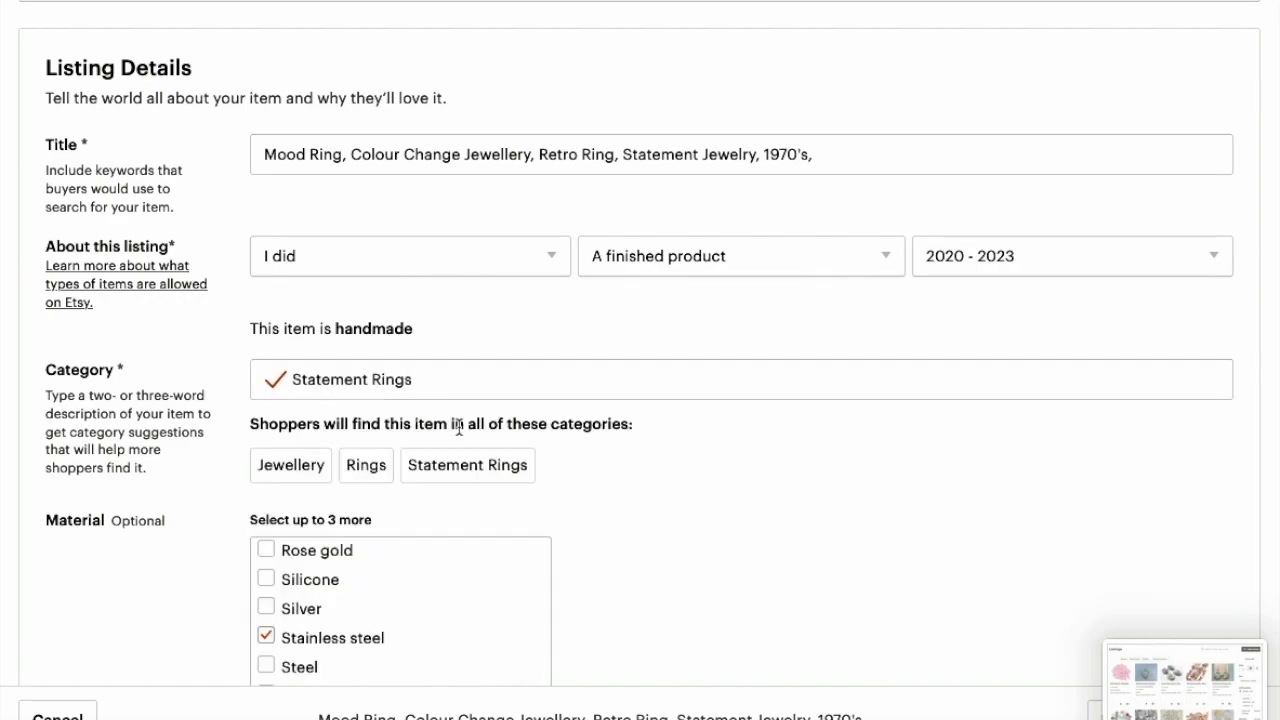
# - Look through the whole list of Material options for the ring
pyautogui.scroll(-3, 438, 470)
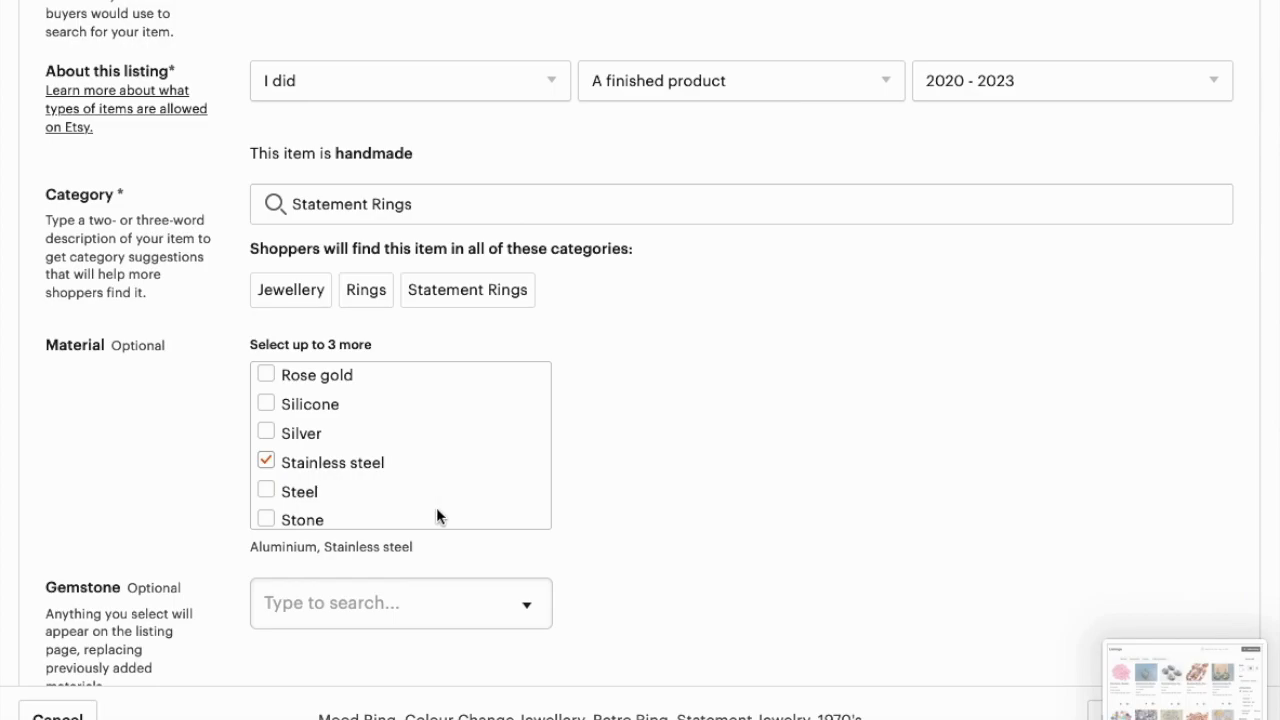
pyautogui.scroll(5, 472, 412)
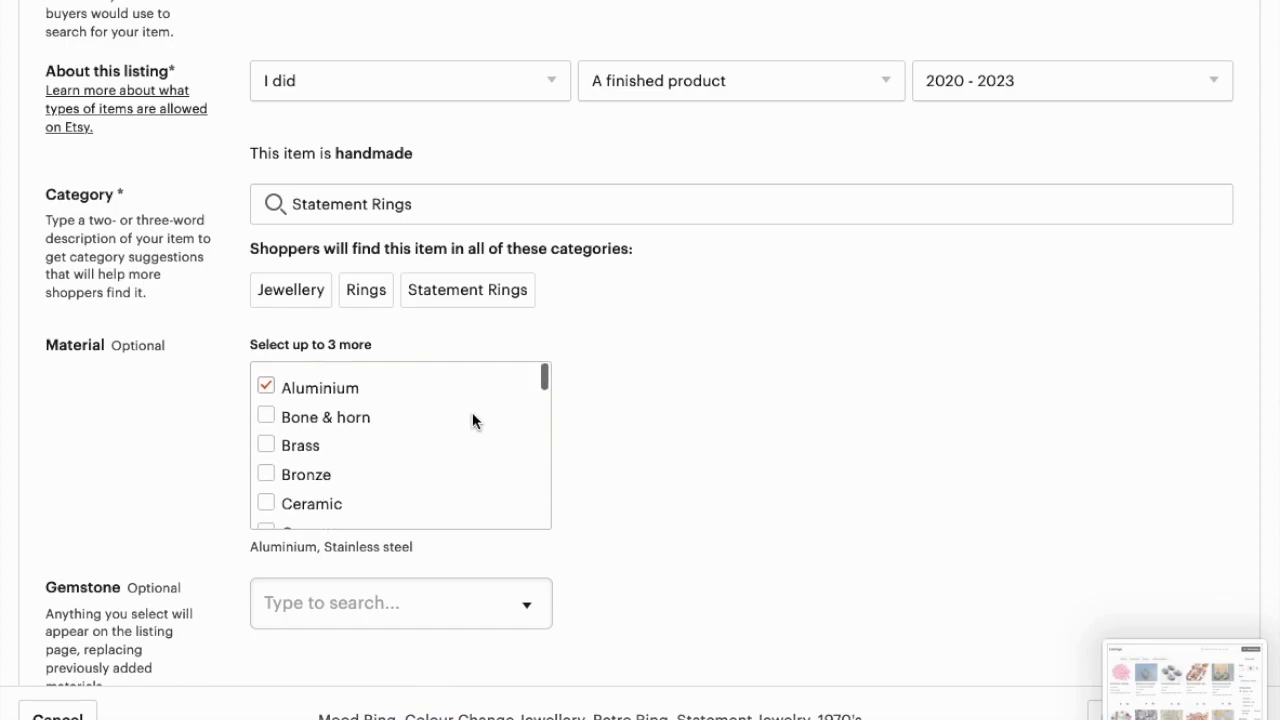
pyautogui.scroll(-3, 473, 420)
pyautogui.scroll(-5, 472, 414)
pyautogui.scroll(-6, 472, 414)
# - Look through the first part of the Gemstone options and close the list without choosing any
pyautogui.click(526, 388)
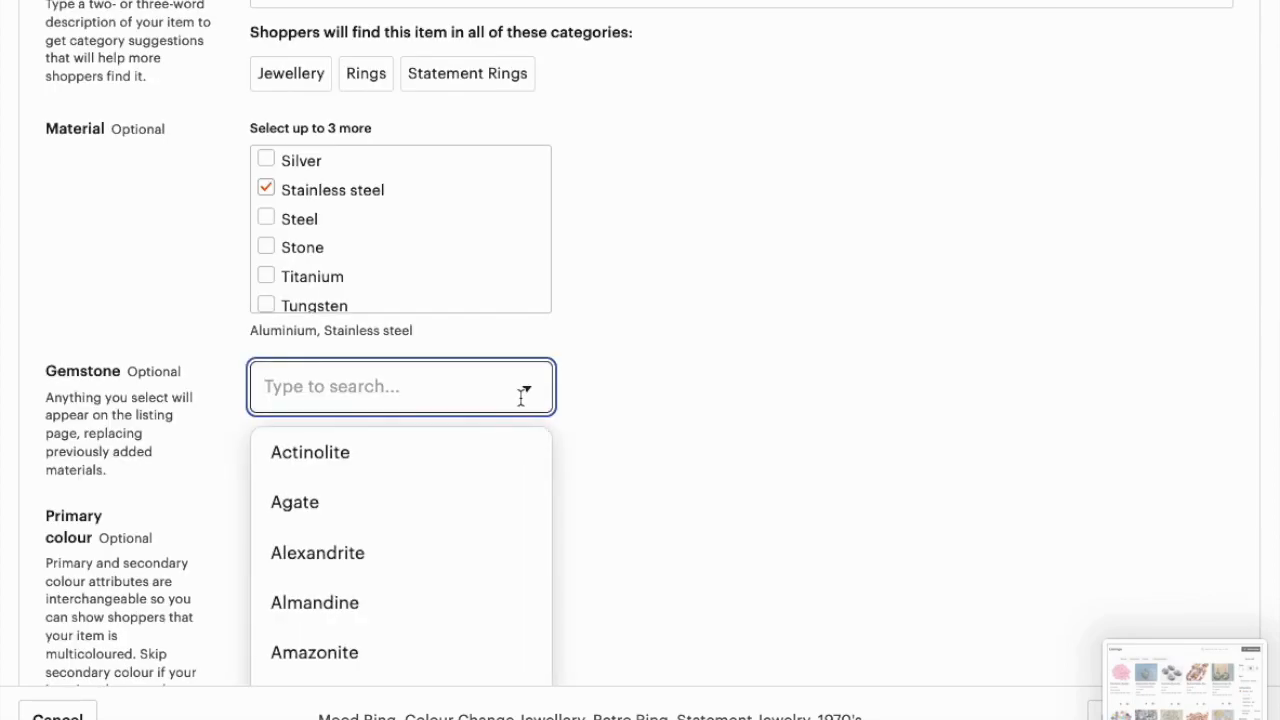
pyautogui.scroll(-5, 428, 592)
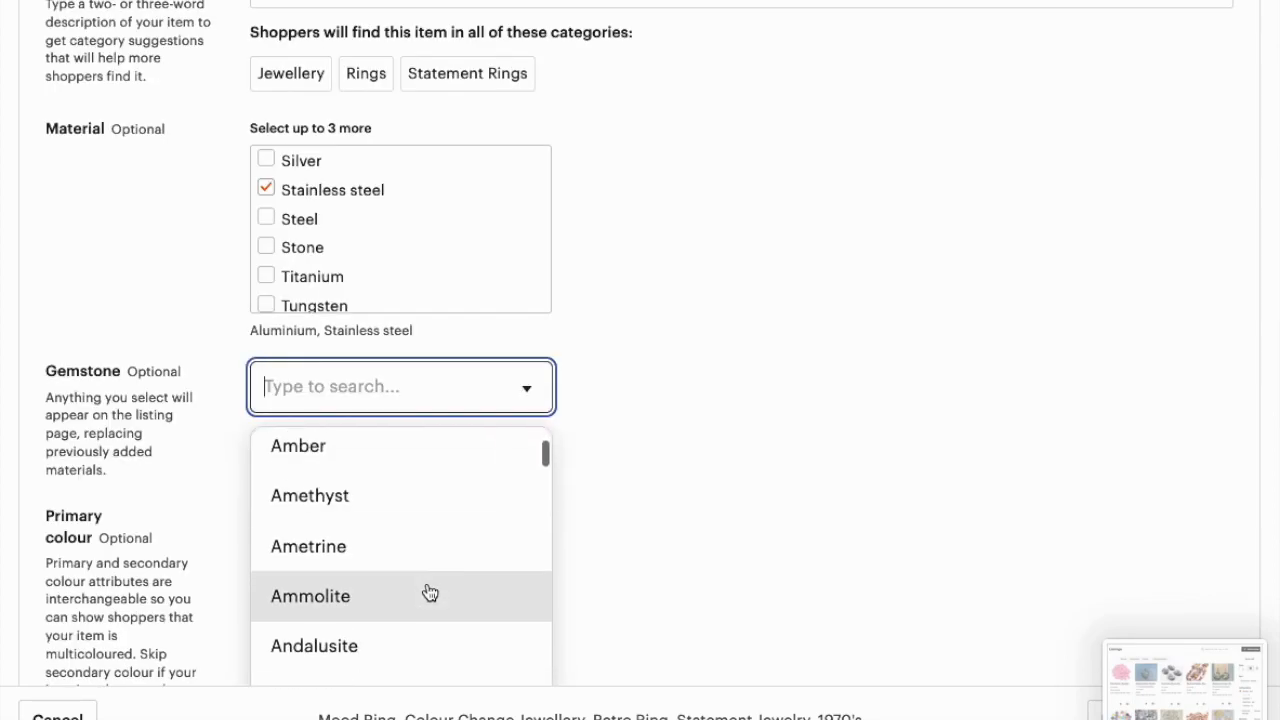
pyautogui.scroll(-3, 428, 592)
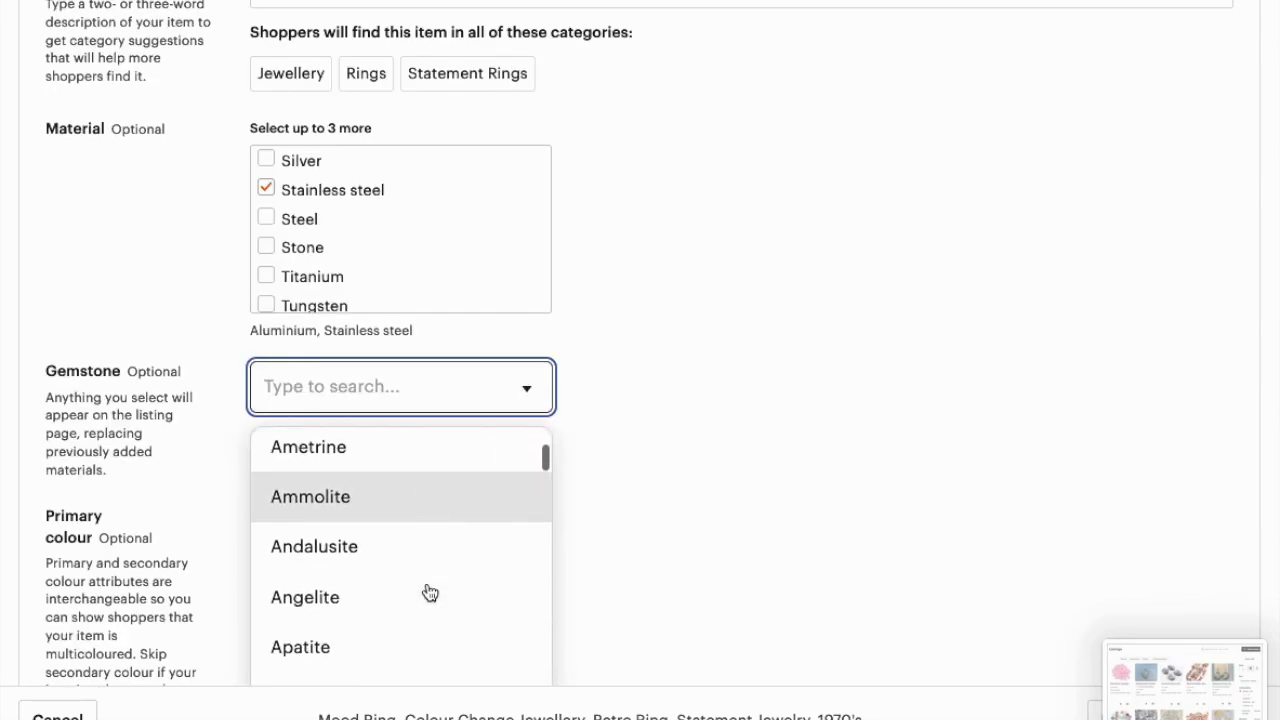
pyautogui.click(679, 485)
# - Check the colour attributes and the scale options offered for Ring size without choosing a scale
pyautogui.scroll(-3, 680, 483)
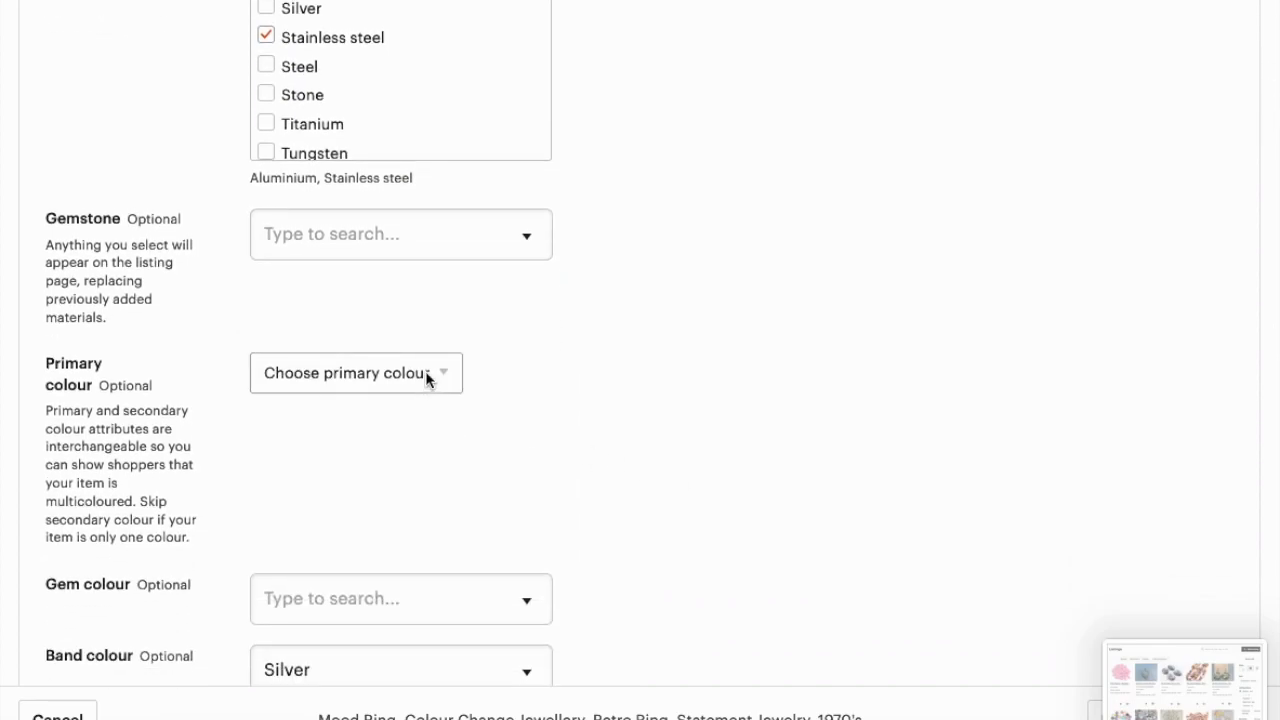
pyautogui.scroll(-5, 670, 415)
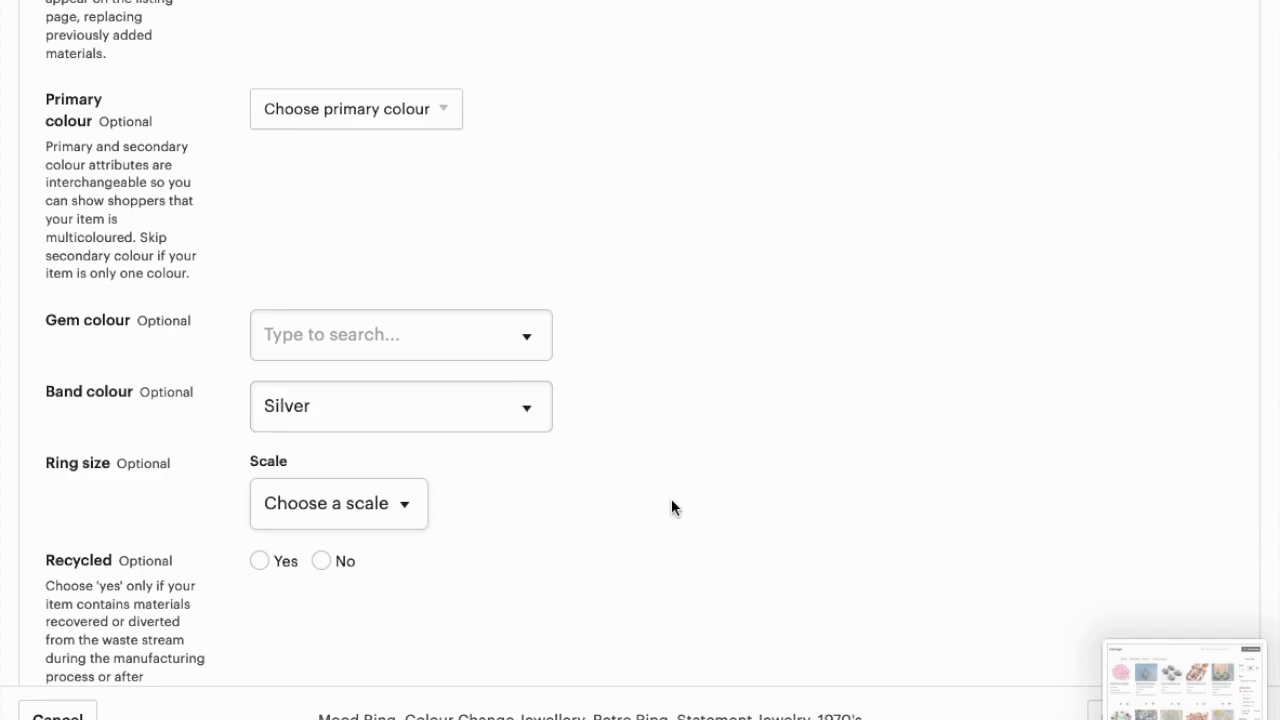
pyautogui.click(407, 512)
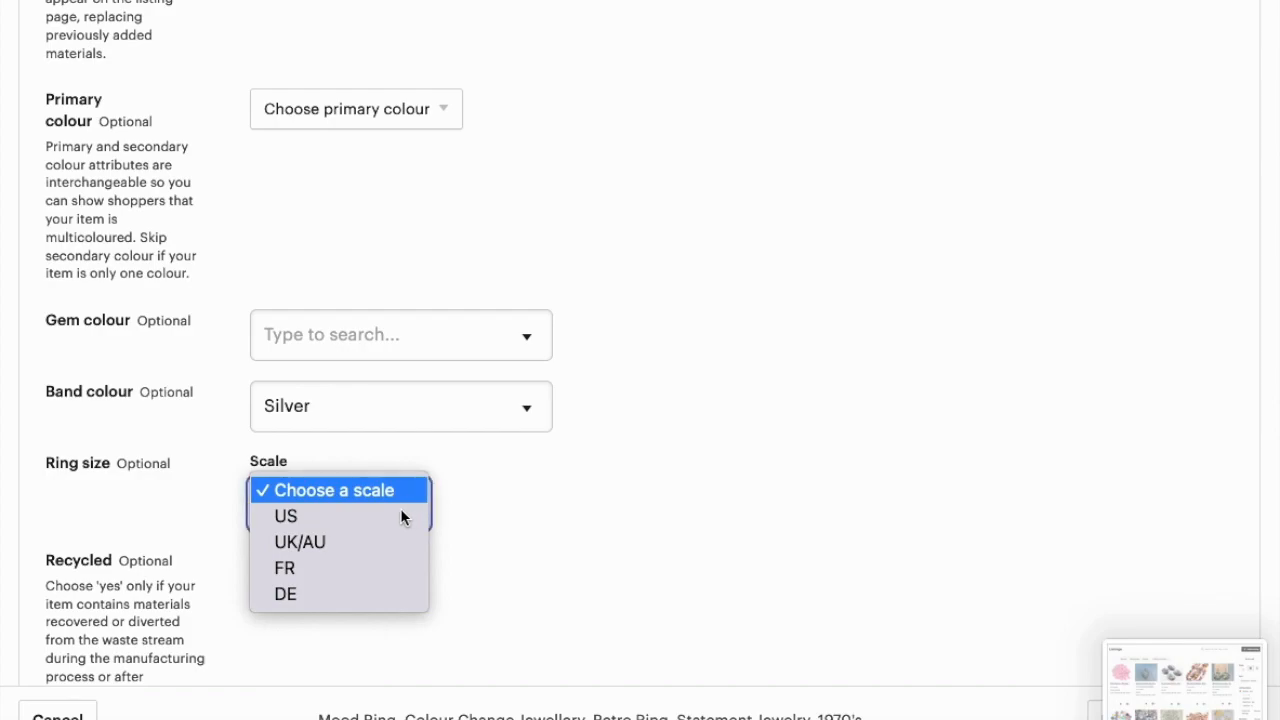
pyautogui.click(573, 528)
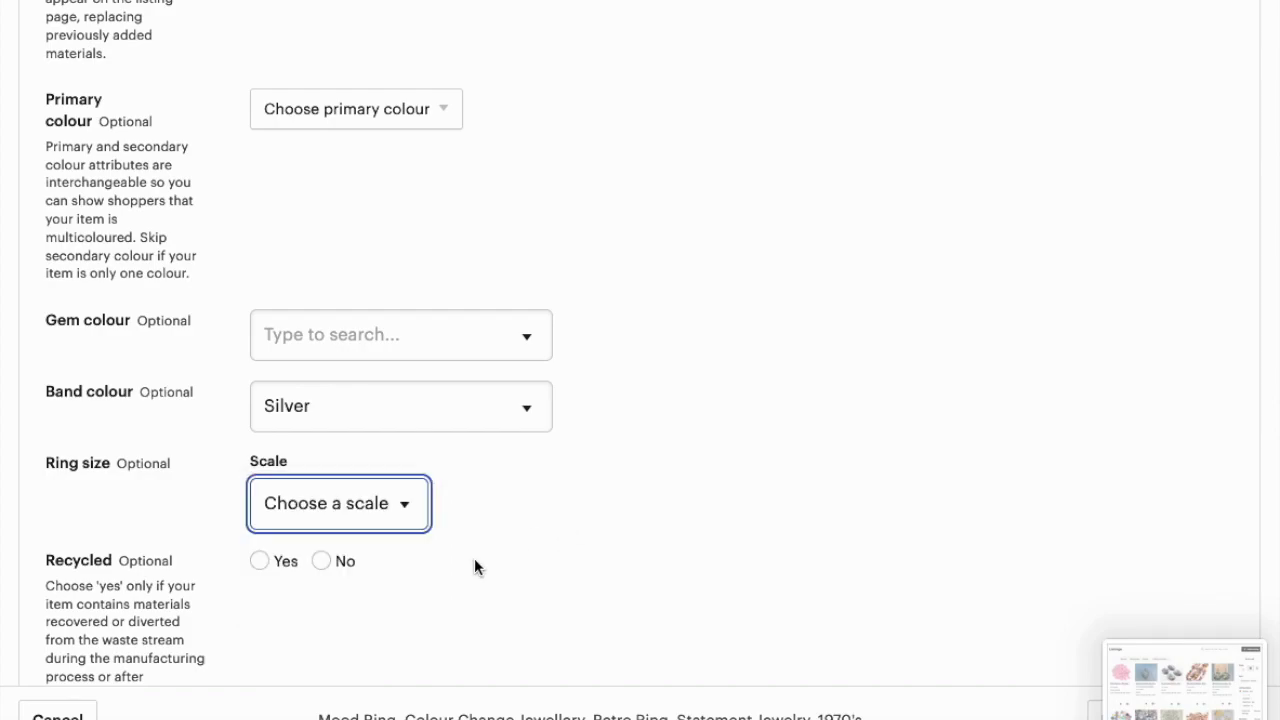
# - Set the Recycled, Spinner and Raw stone attributes of the ring to No
pyautogui.click(322, 561)
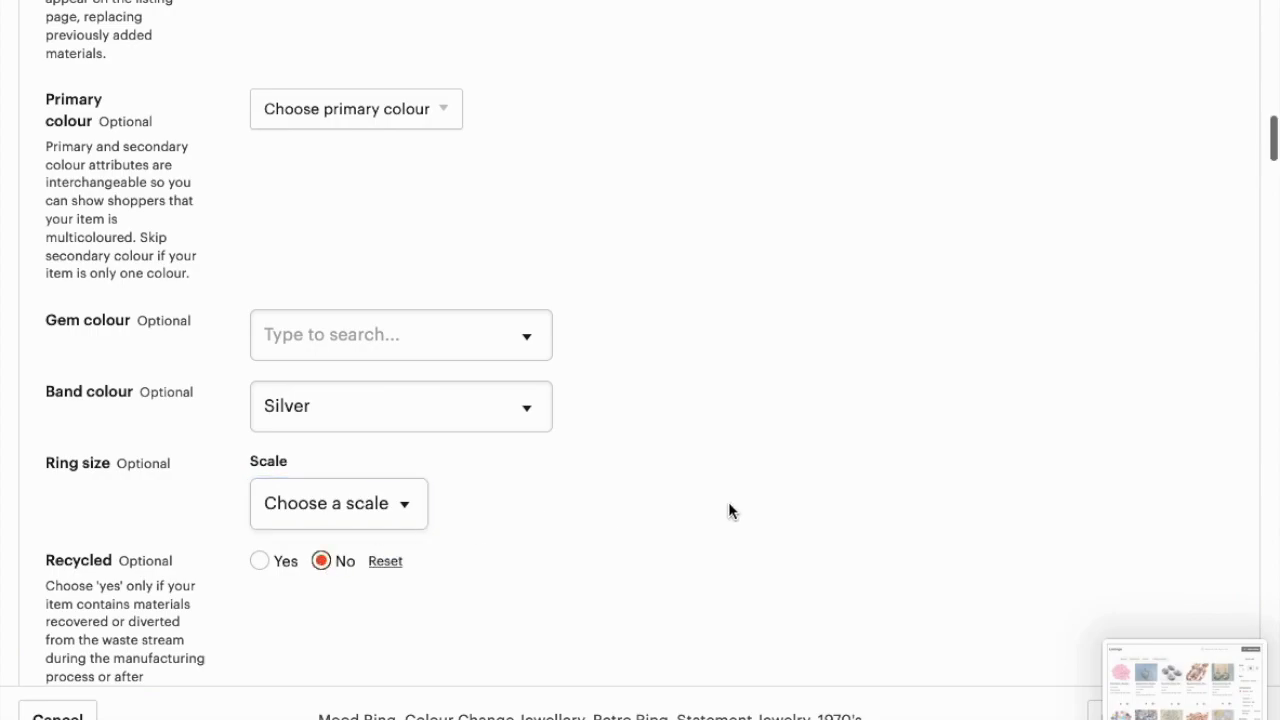
pyautogui.scroll(-4, 728, 511)
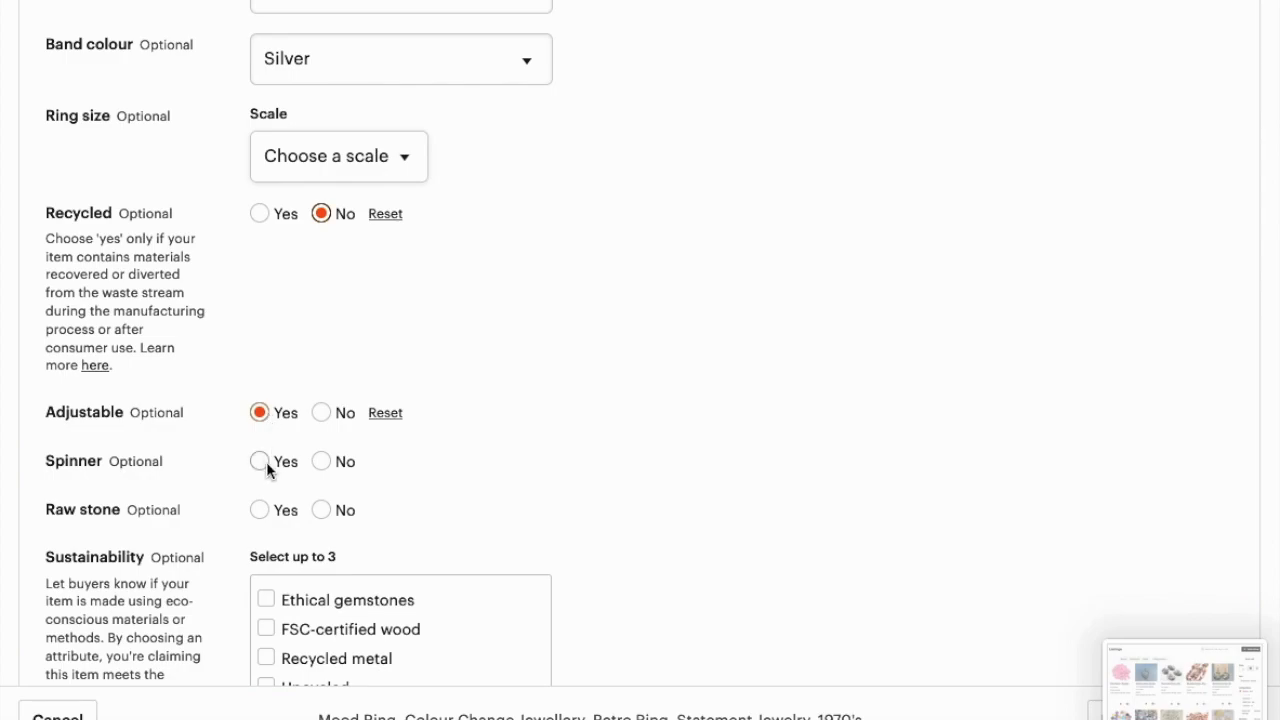
pyautogui.click(320, 462)
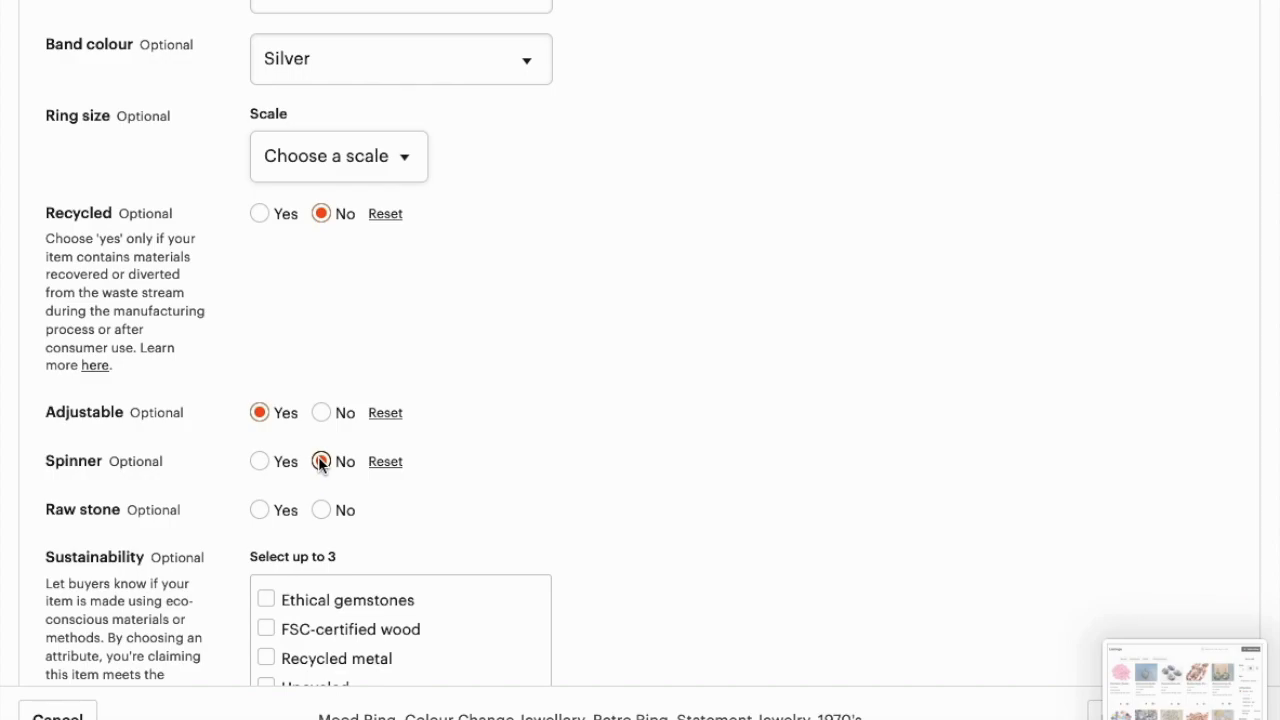
pyautogui.click(321, 511)
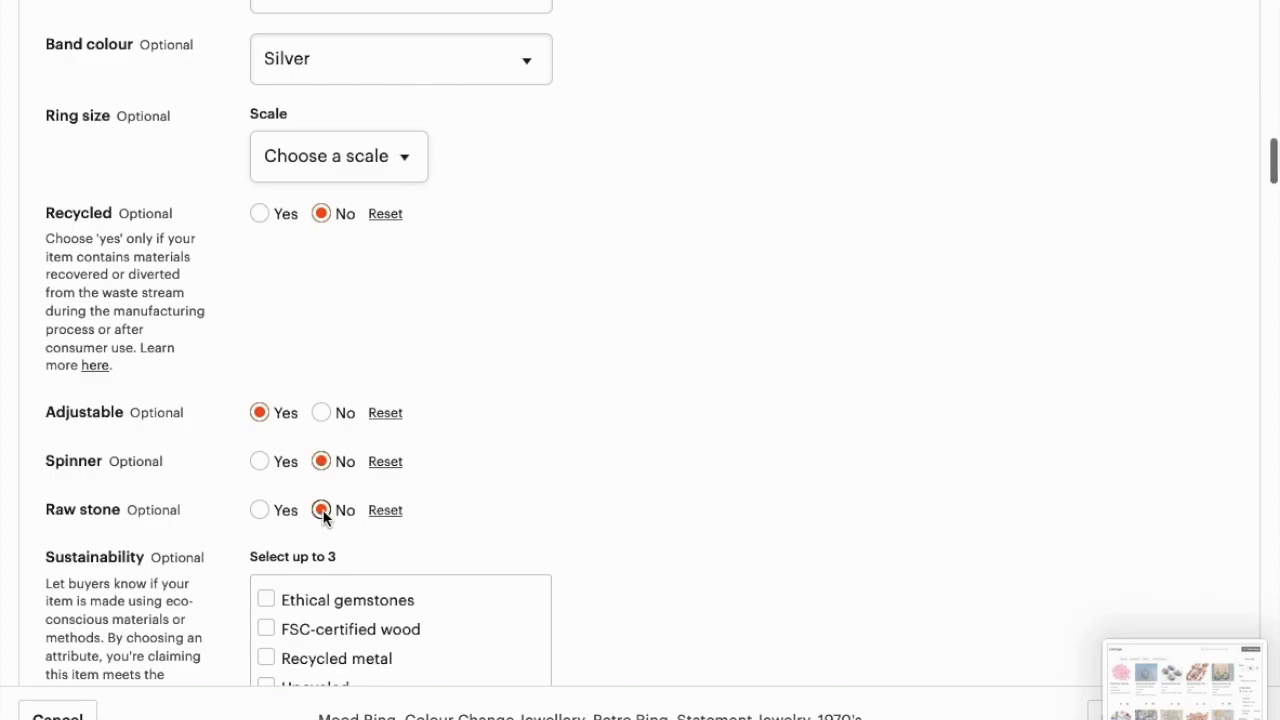
# - Review the Sustainability, Setting, Cut type, Shank type, Style and Recipient attributes of the ring
pyautogui.scroll(-1, 672, 541)
pyautogui.scroll(-1, 674, 540)
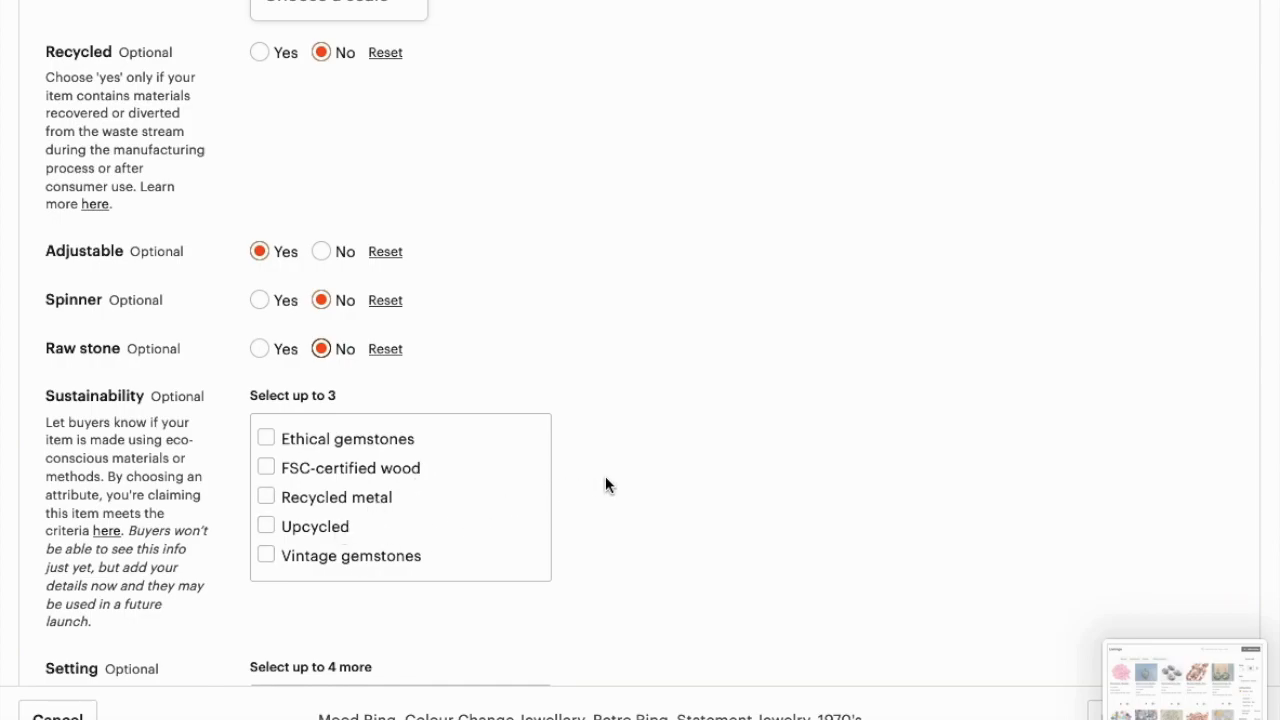
pyautogui.scroll(-2, 605, 484)
pyautogui.scroll(-3, 621, 483)
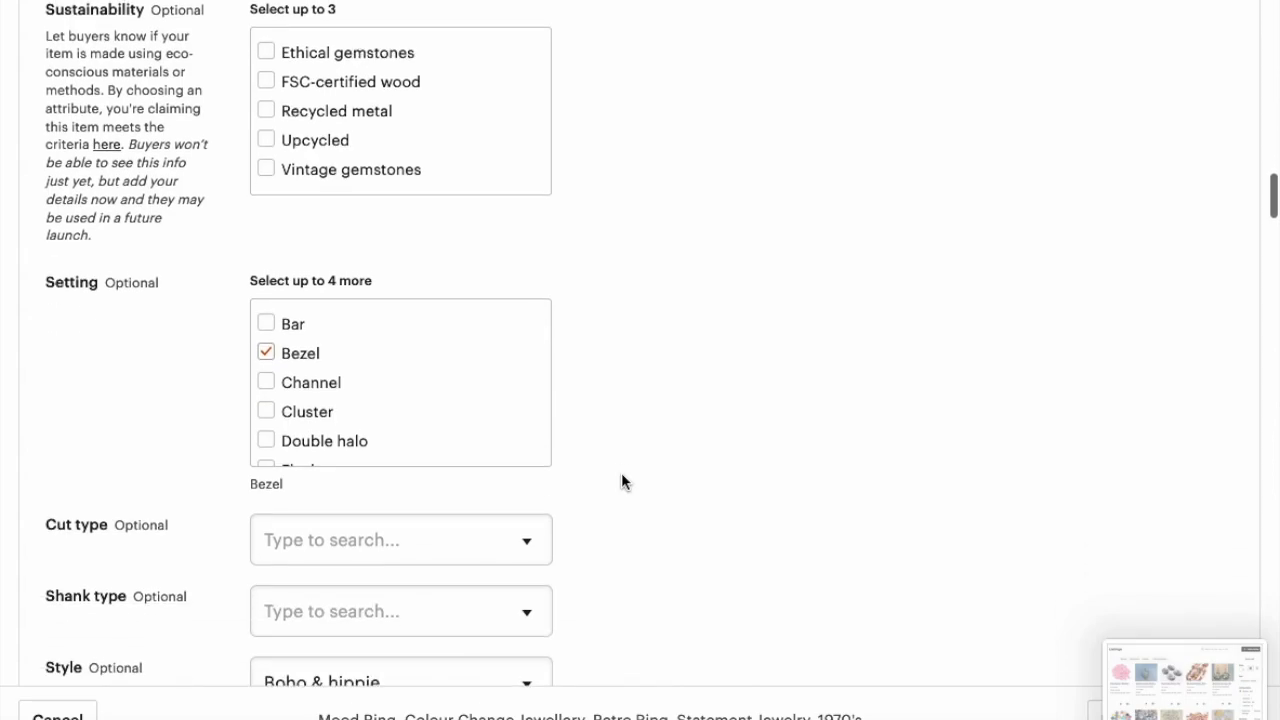
pyautogui.scroll(-2, 407, 404)
pyautogui.scroll(-3, 698, 410)
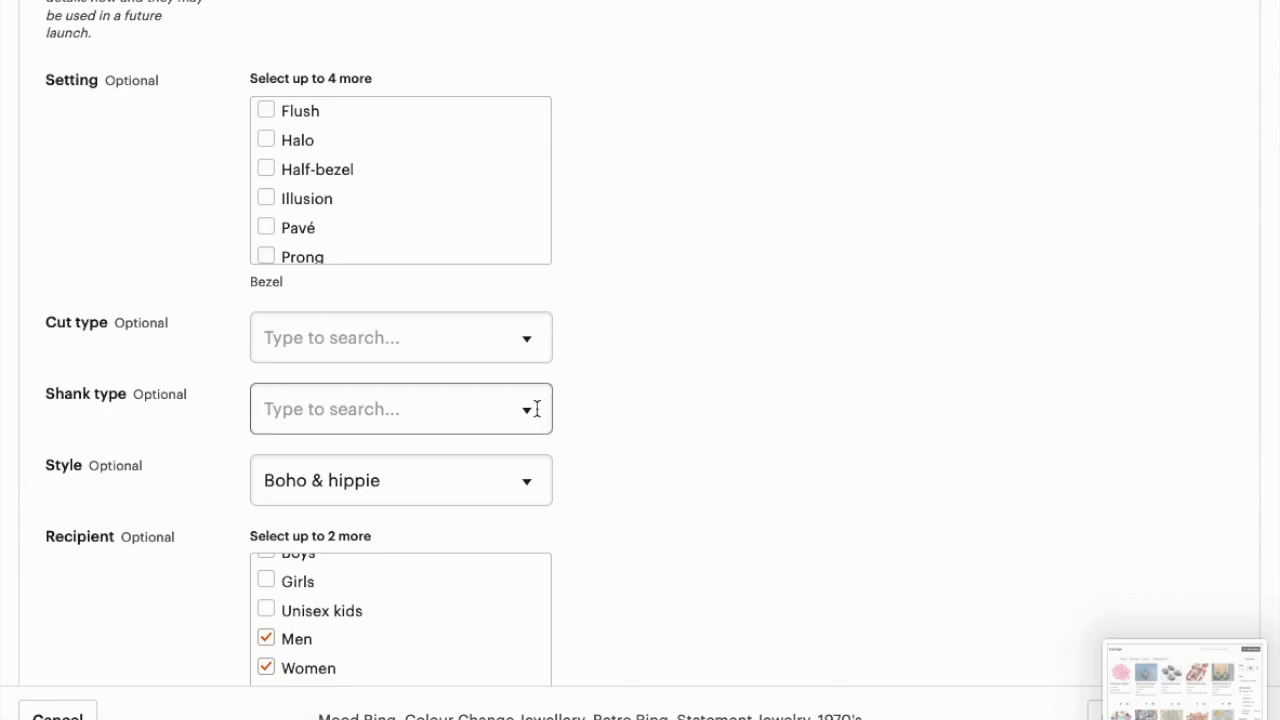
pyautogui.scroll(-2, 536, 409)
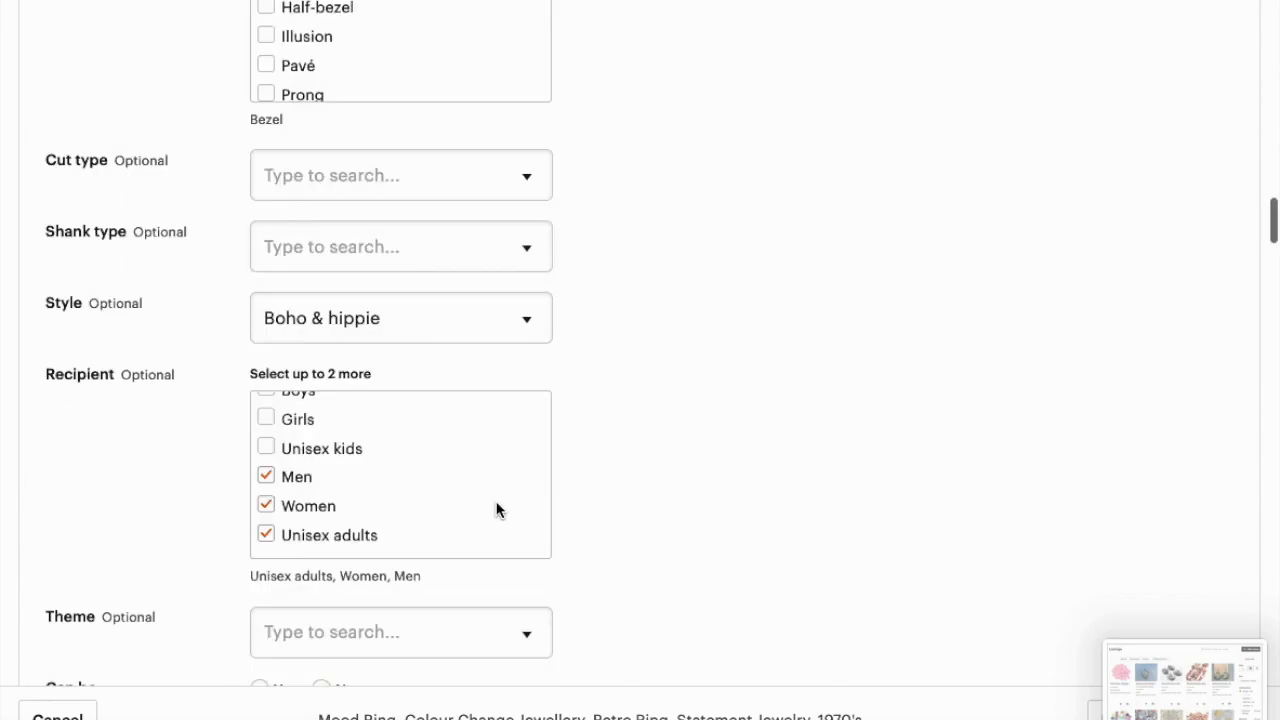
pyautogui.scroll(1, 367, 495)
pyautogui.scroll(-1, 367, 495)
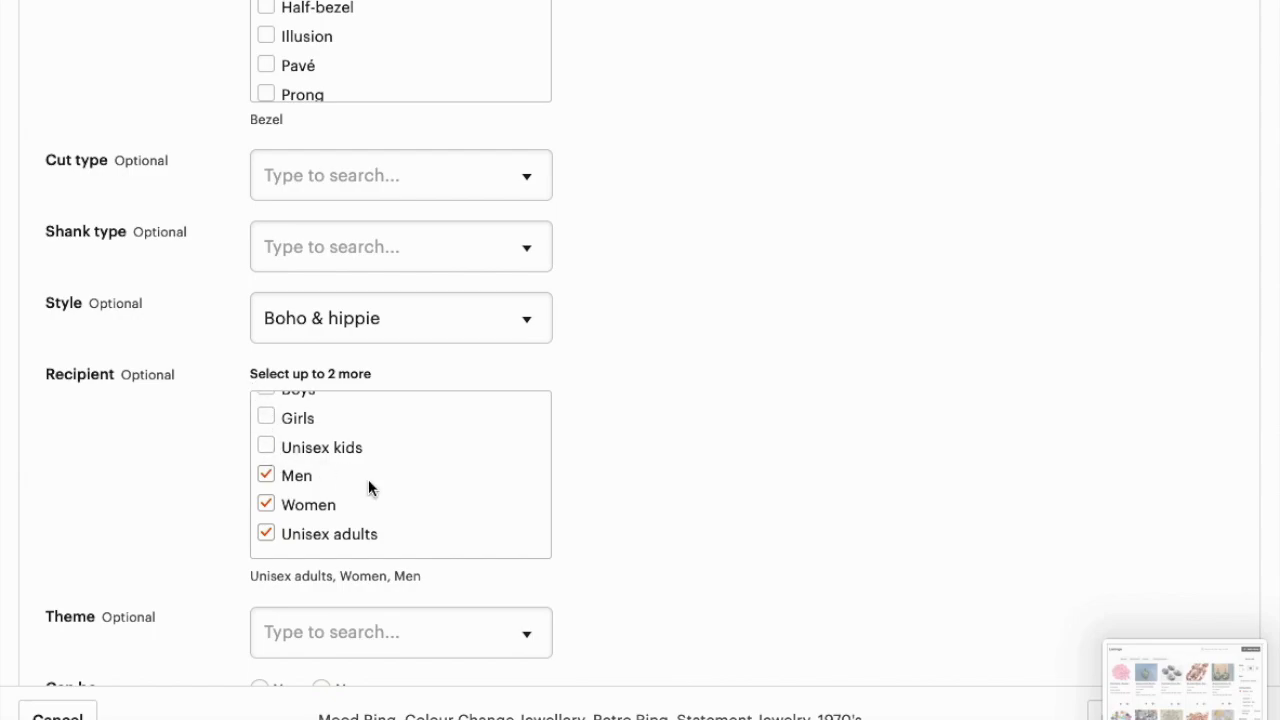
# - Look through the Theme options, choose Love & friendship, and set Can be personalised to No
pyautogui.scroll(-2, 286, 537)
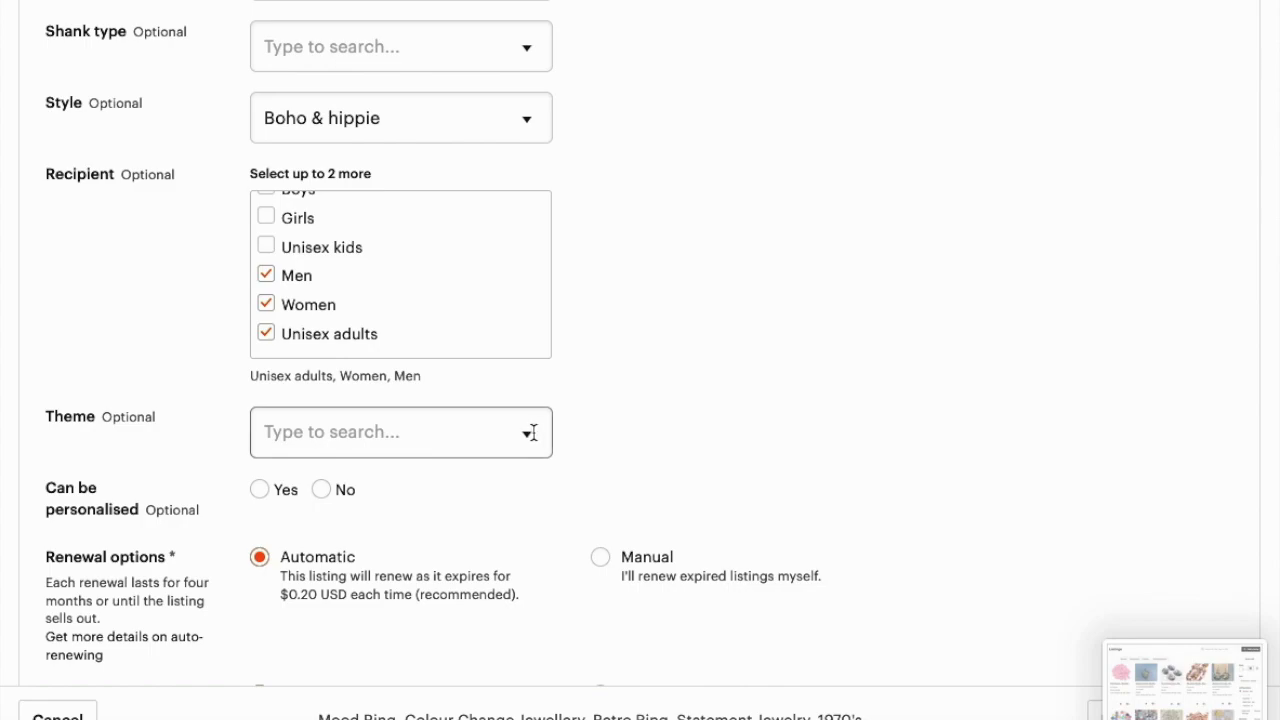
pyautogui.click(529, 431)
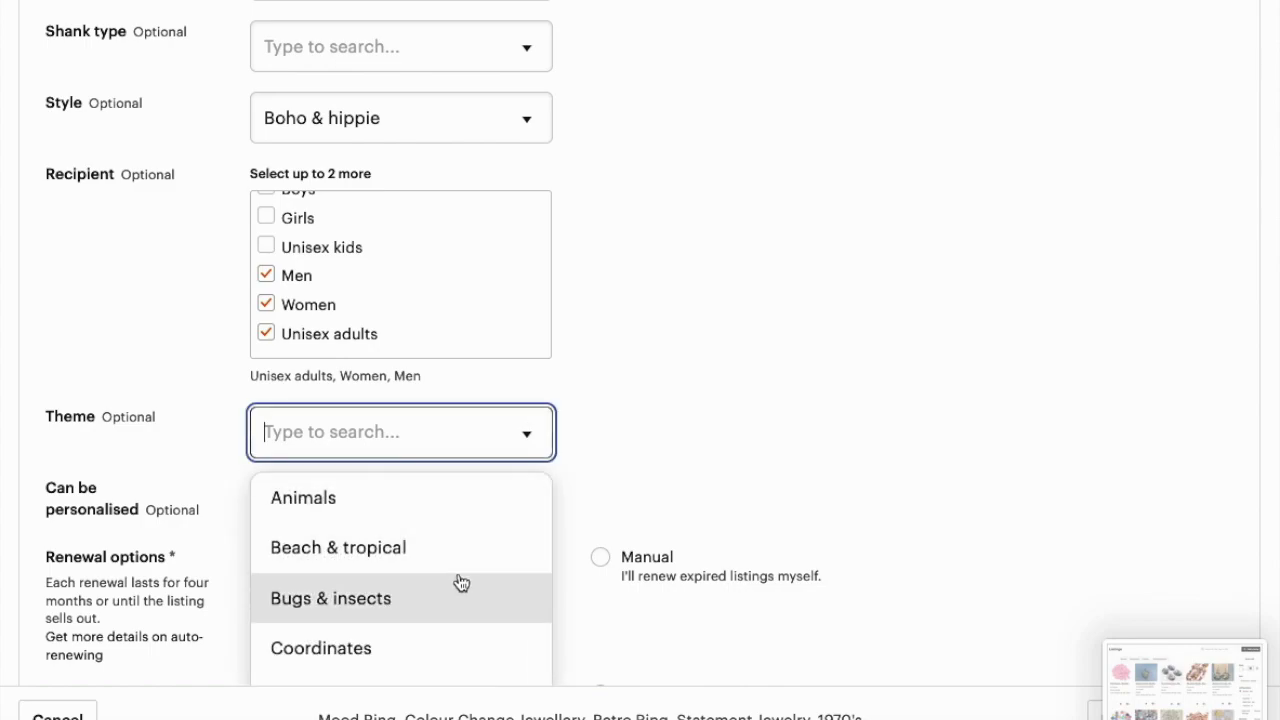
pyautogui.scroll(-1, 459, 584)
pyautogui.scroll(-4, 461, 584)
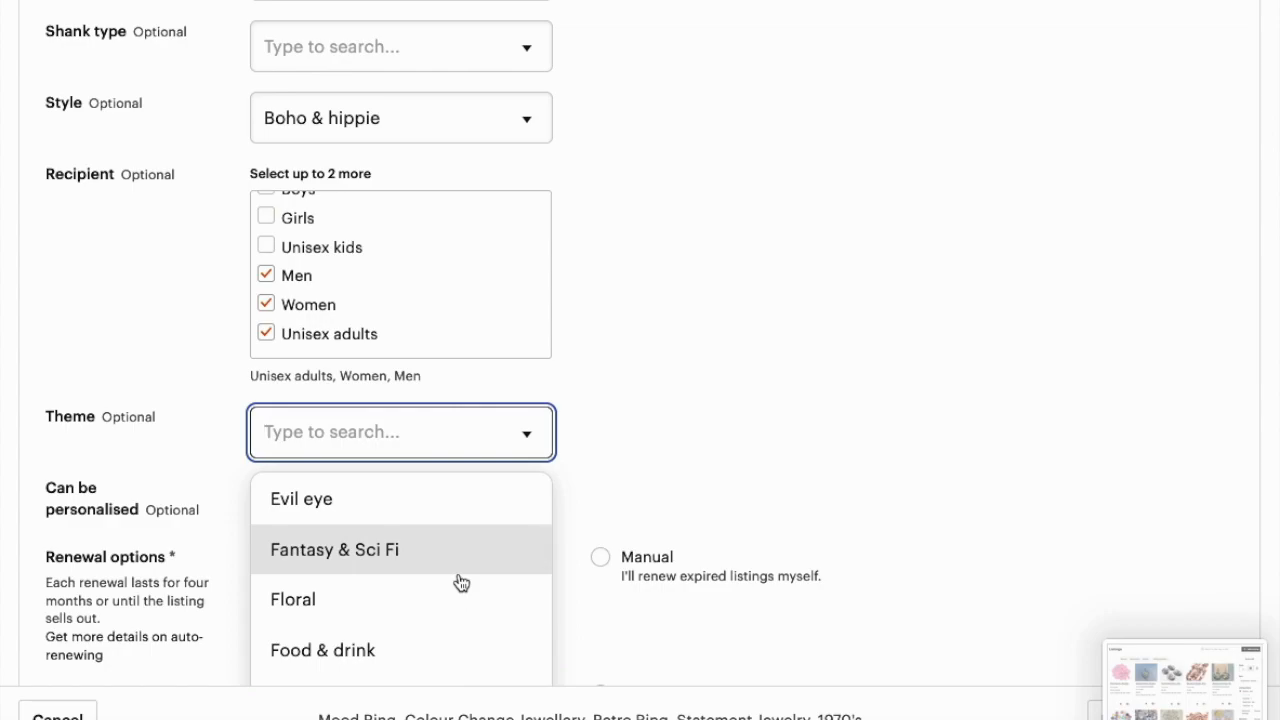
pyautogui.scroll(-2, 461, 584)
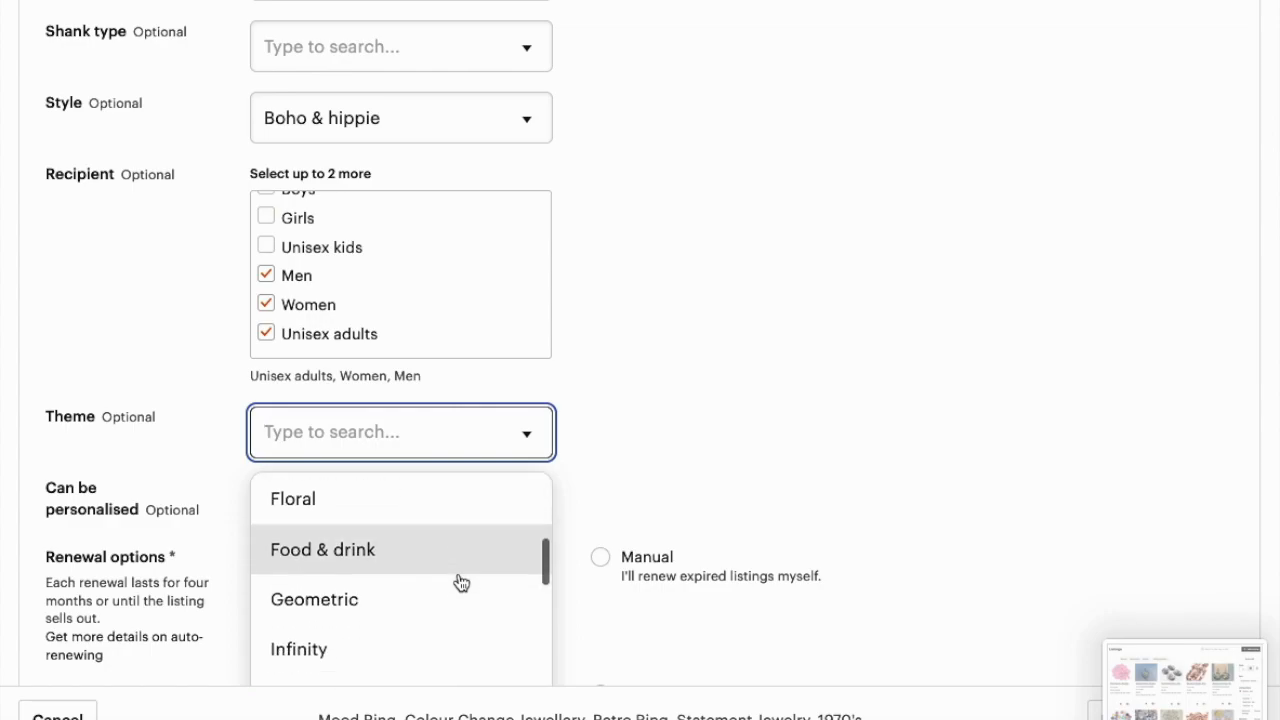
pyautogui.scroll(-5, 461, 584)
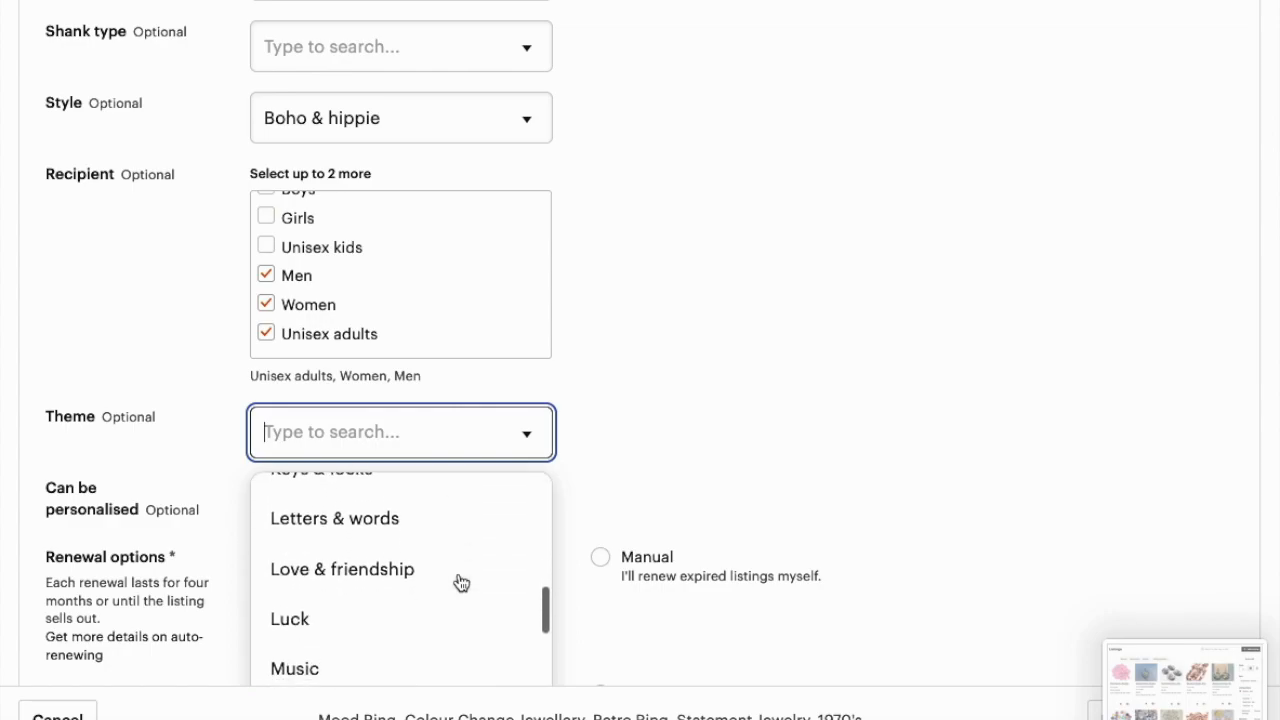
pyautogui.scroll(-3, 461, 584)
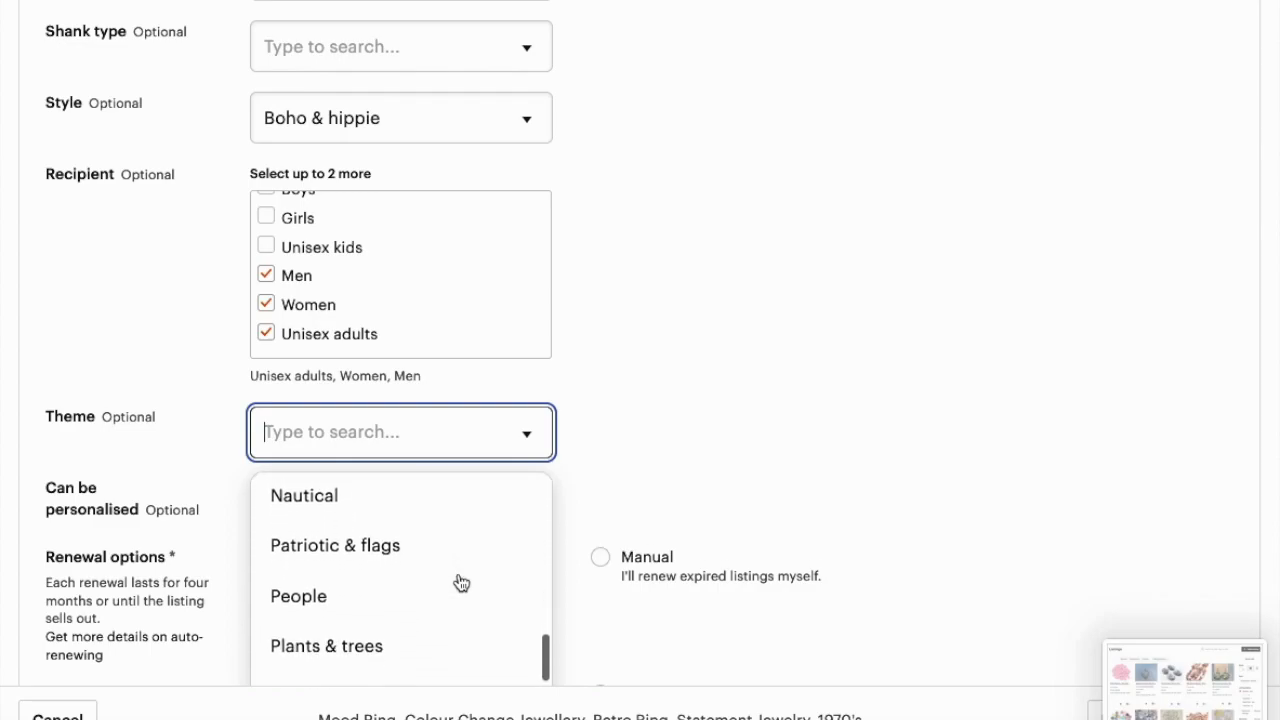
pyautogui.scroll(-2, 461, 584)
pyautogui.scroll(4, 461, 584)
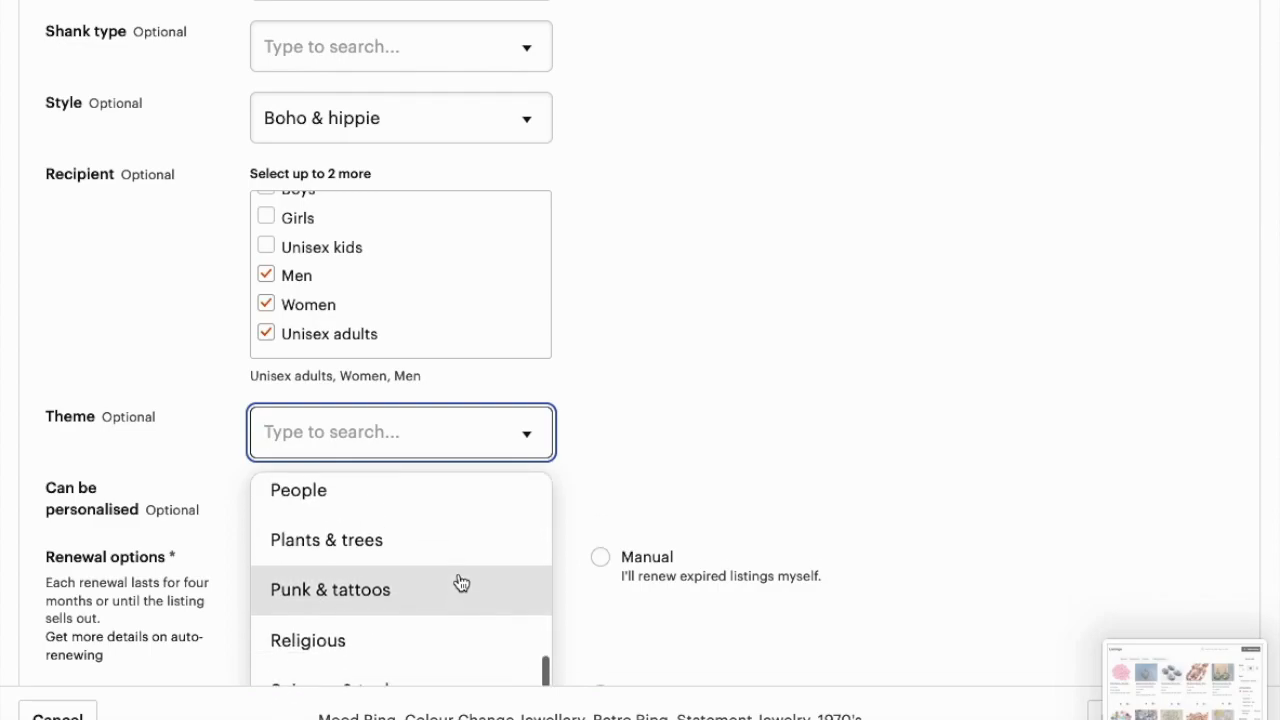
pyautogui.scroll(2, 459, 585)
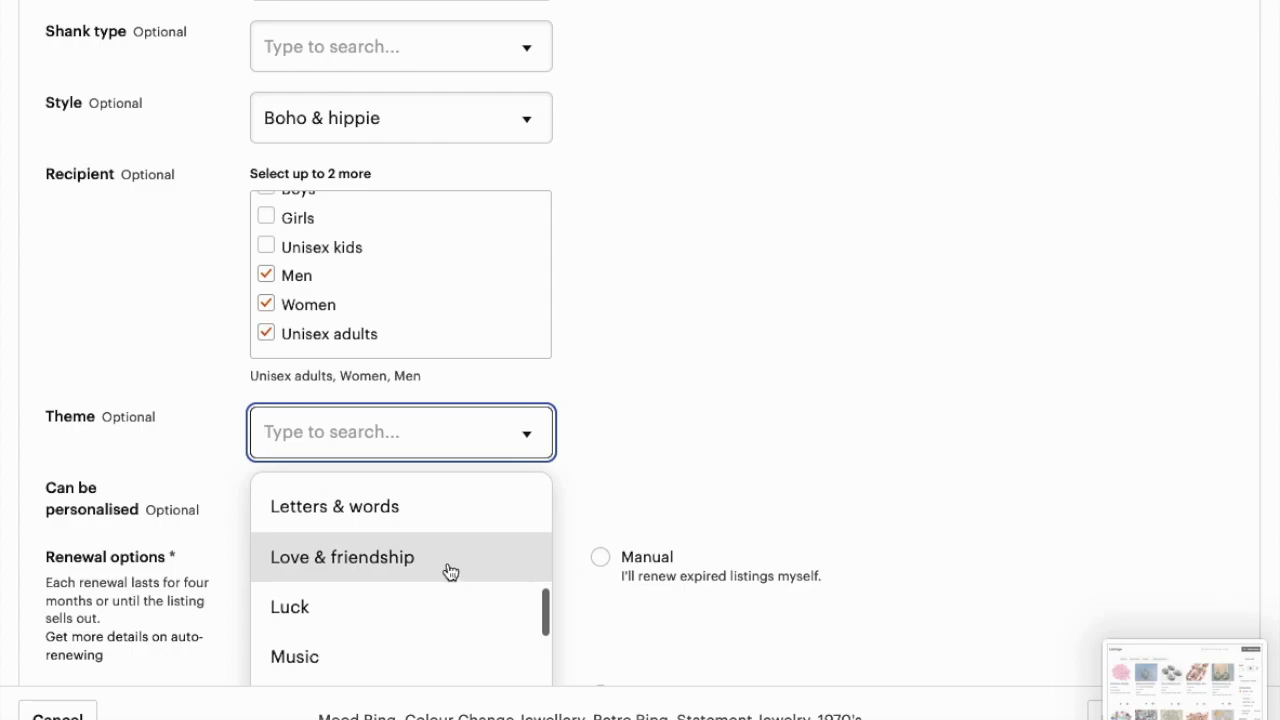
pyautogui.click(446, 571)
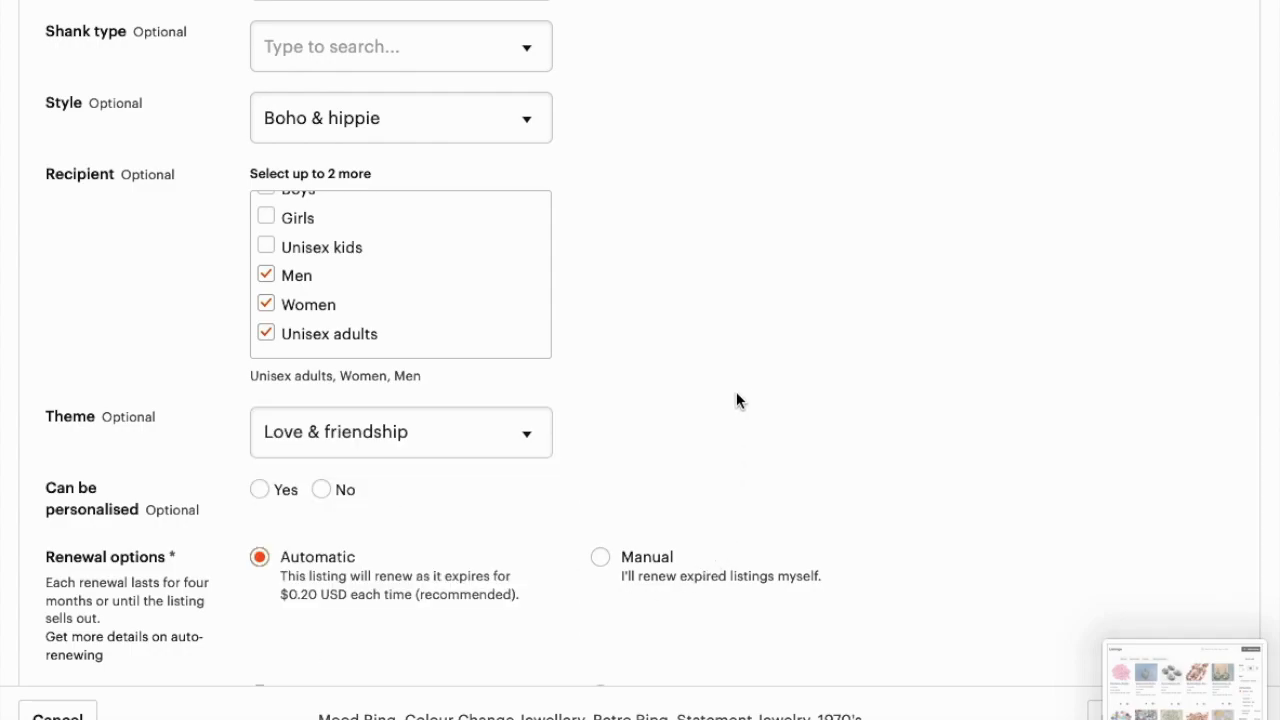
pyautogui.click(322, 490)
# - Review the renewal options, the listing type and the text of the ring's description
pyautogui.scroll(-2, 623, 485)
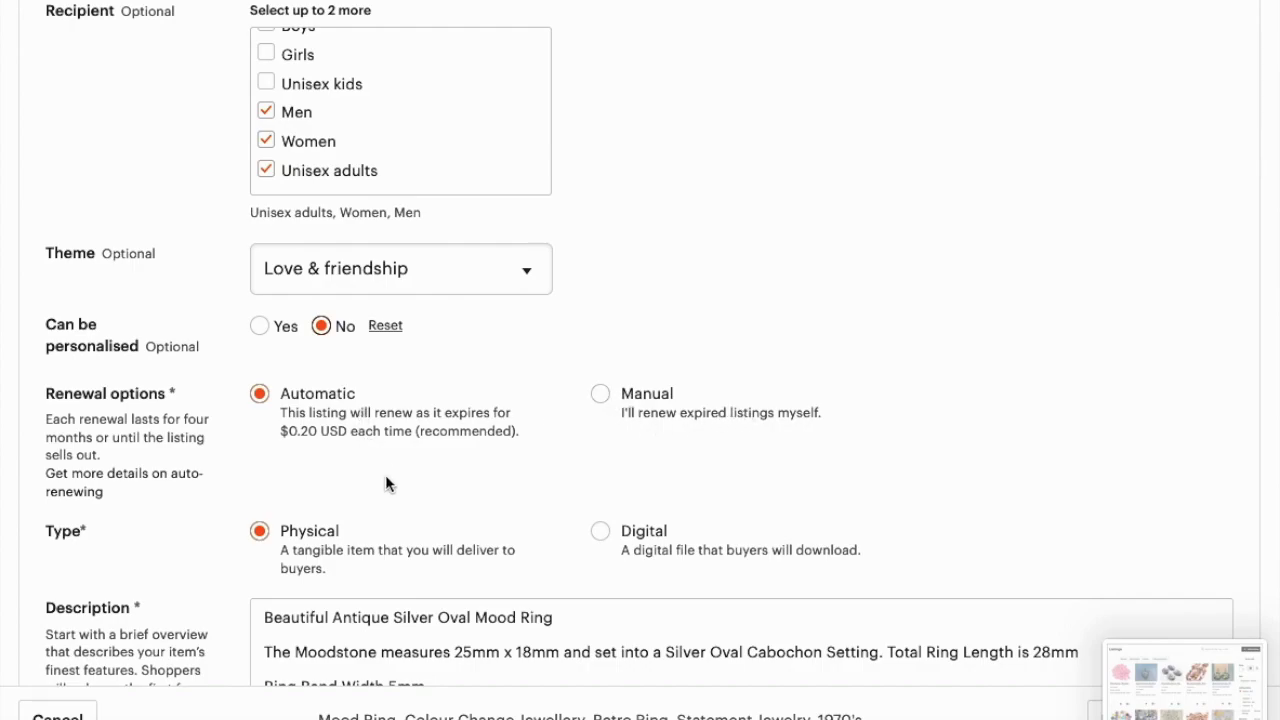
pyautogui.scroll(-3, 660, 400)
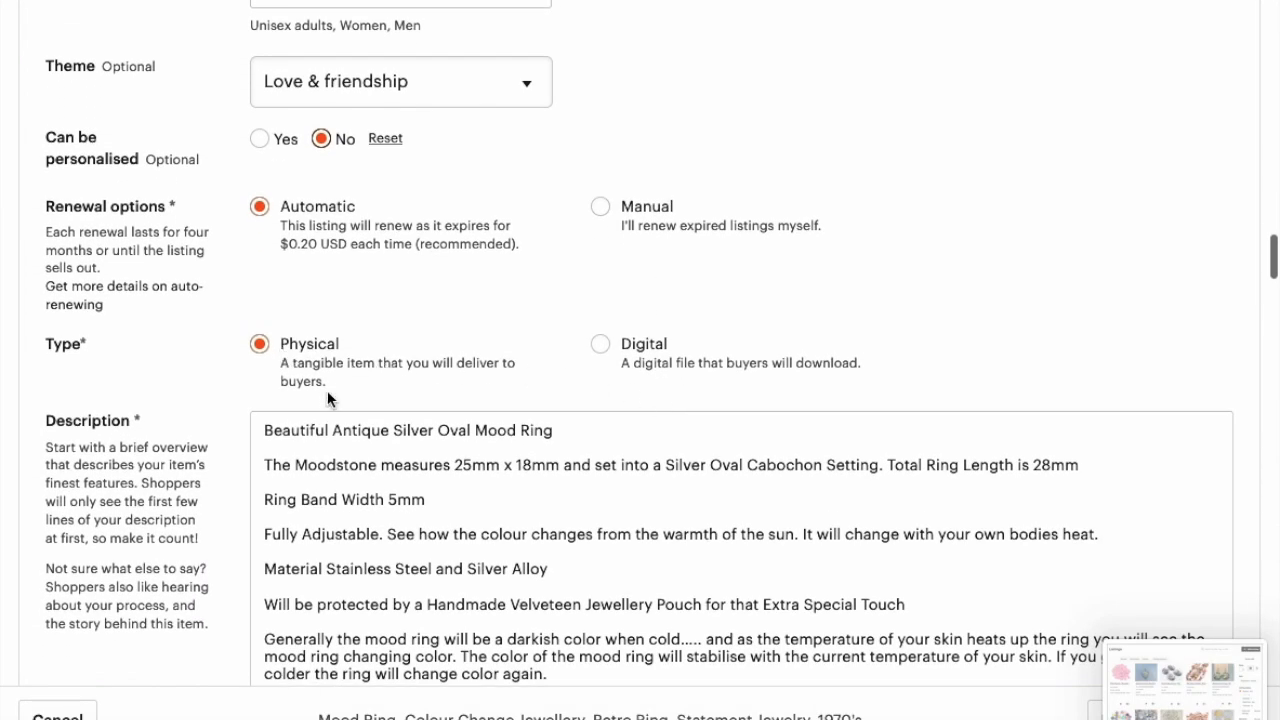
pyautogui.scroll(-3, 640, 380)
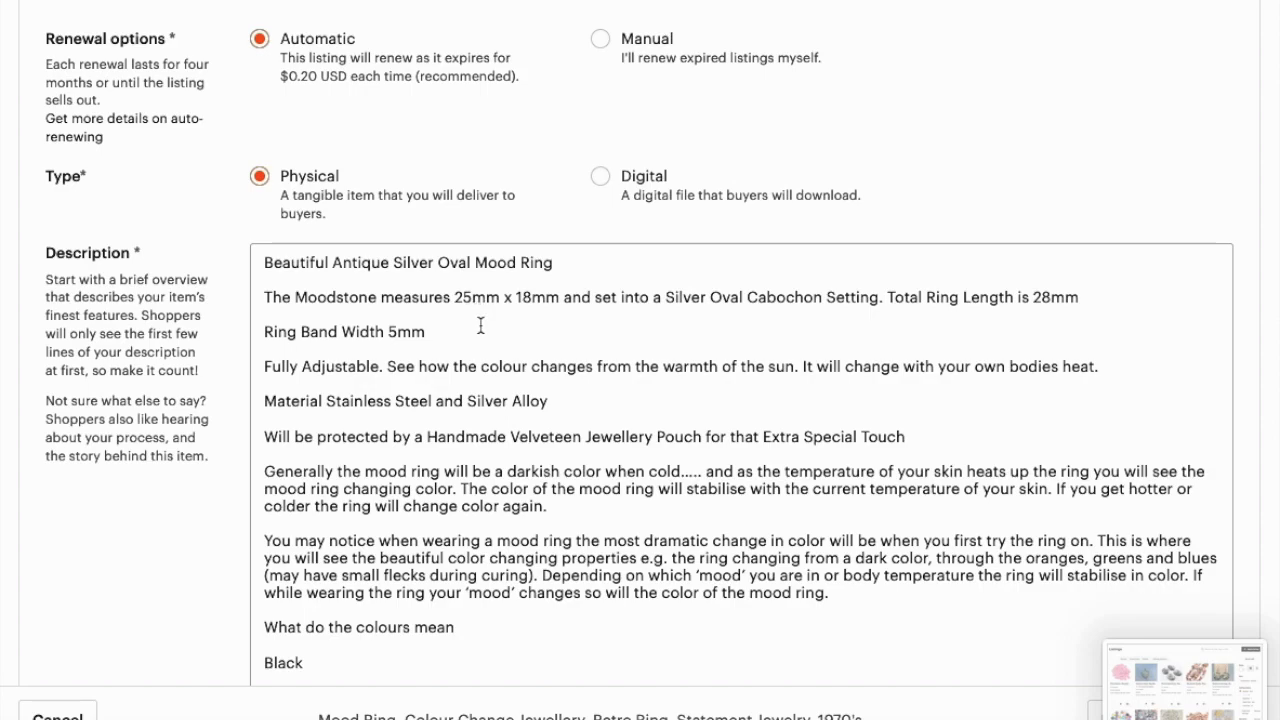
pyautogui.scroll(1, 480, 325)
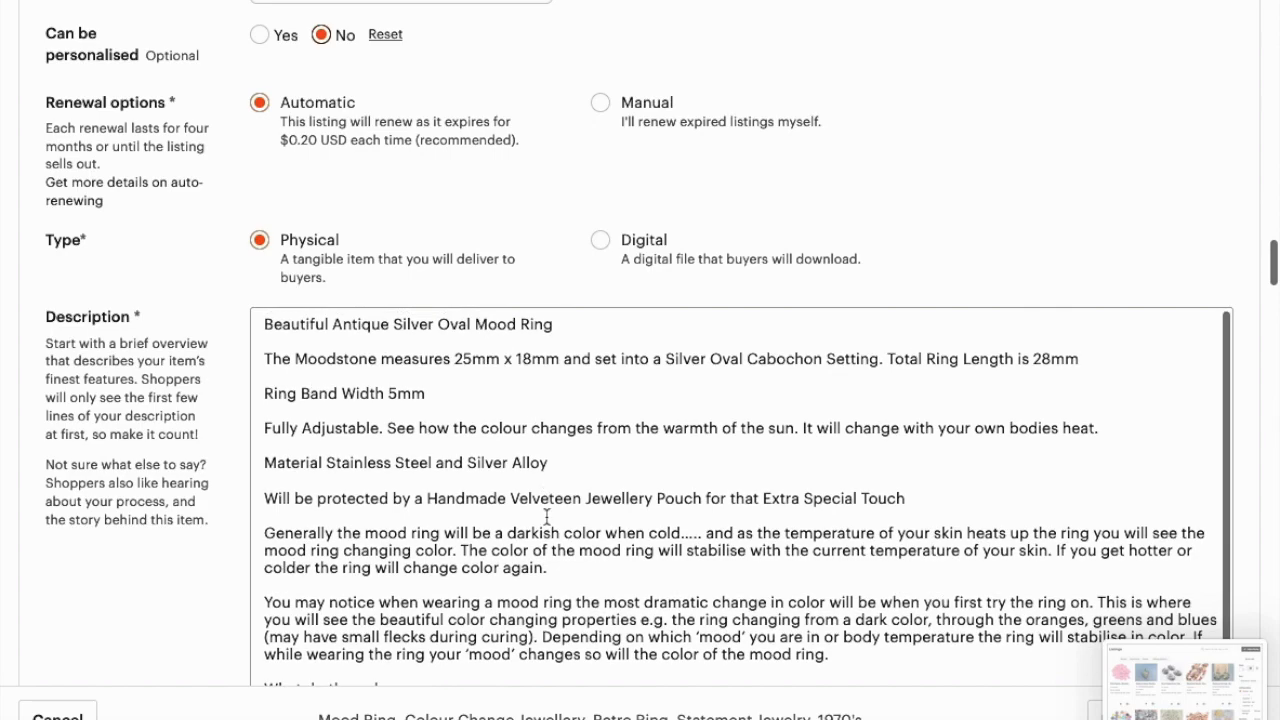
pyautogui.scroll(-1, 547, 515)
pyautogui.scroll(-1, 547, 515)
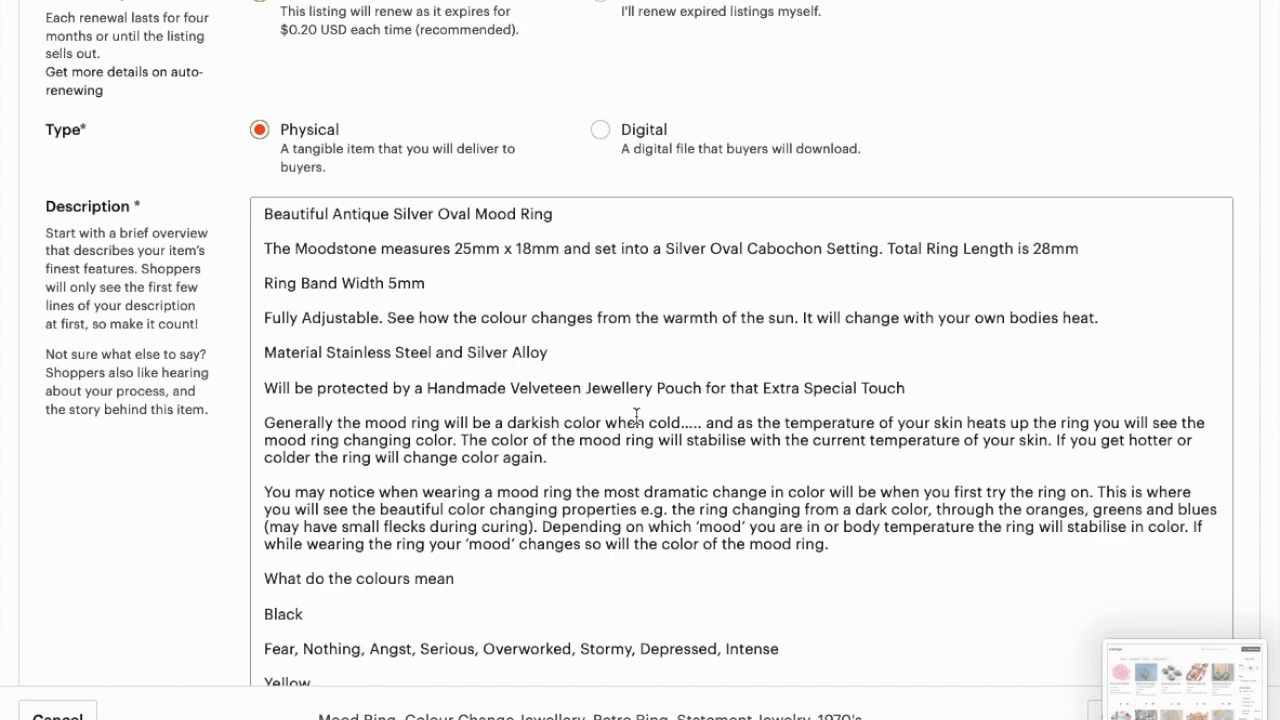
pyautogui.scroll(-5, 636, 415)
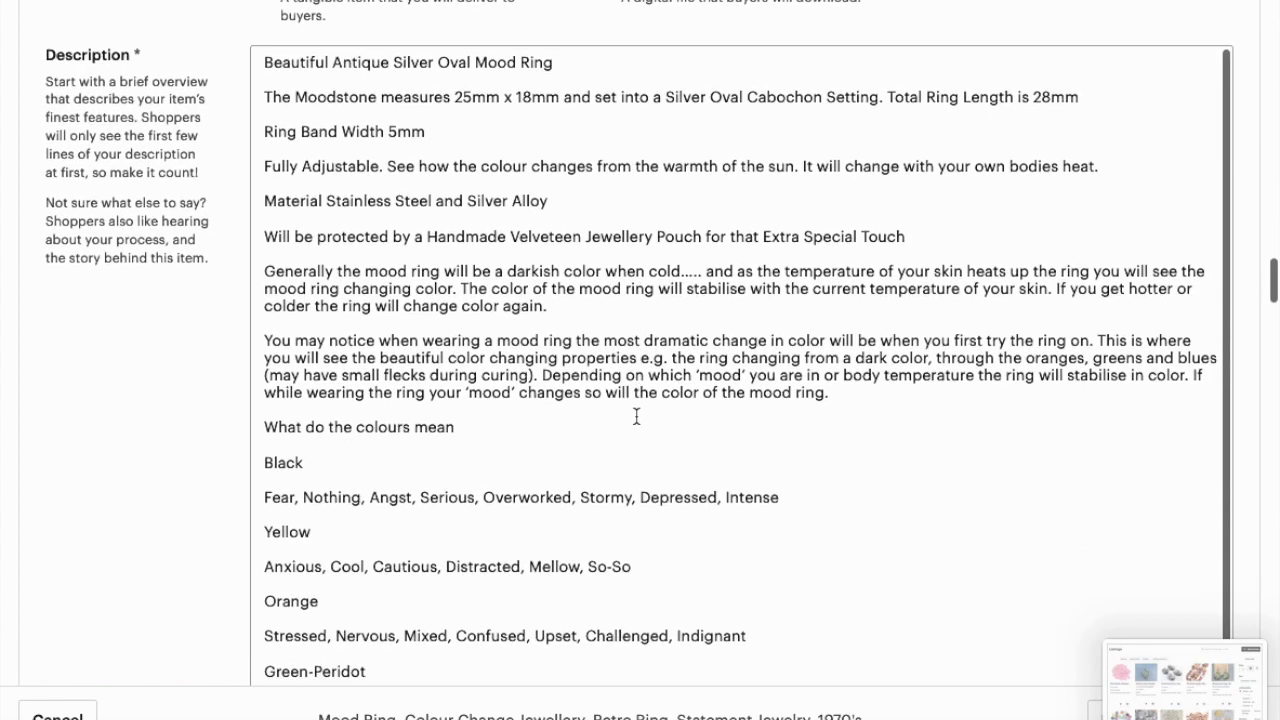
pyautogui.scroll(3, 636, 415)
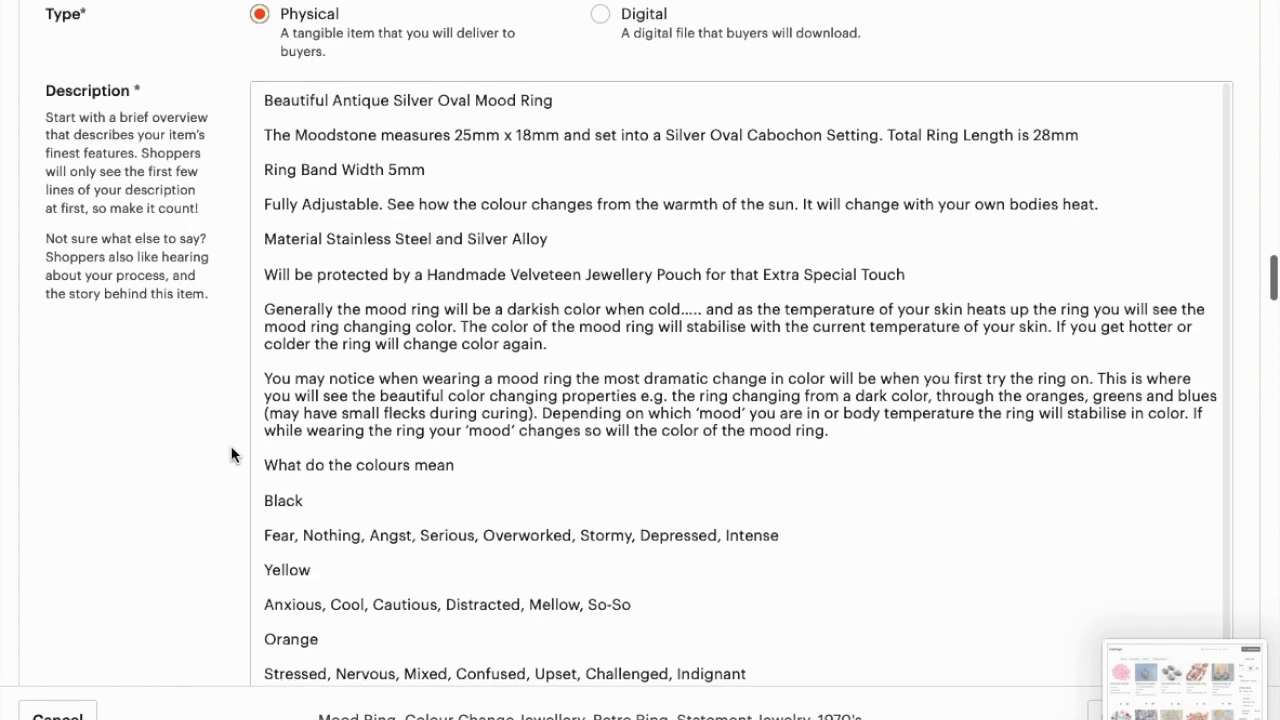
# - Look through the available shop sections below the description and choose Handmade for the listing
pyautogui.scroll(-15, 231, 455)
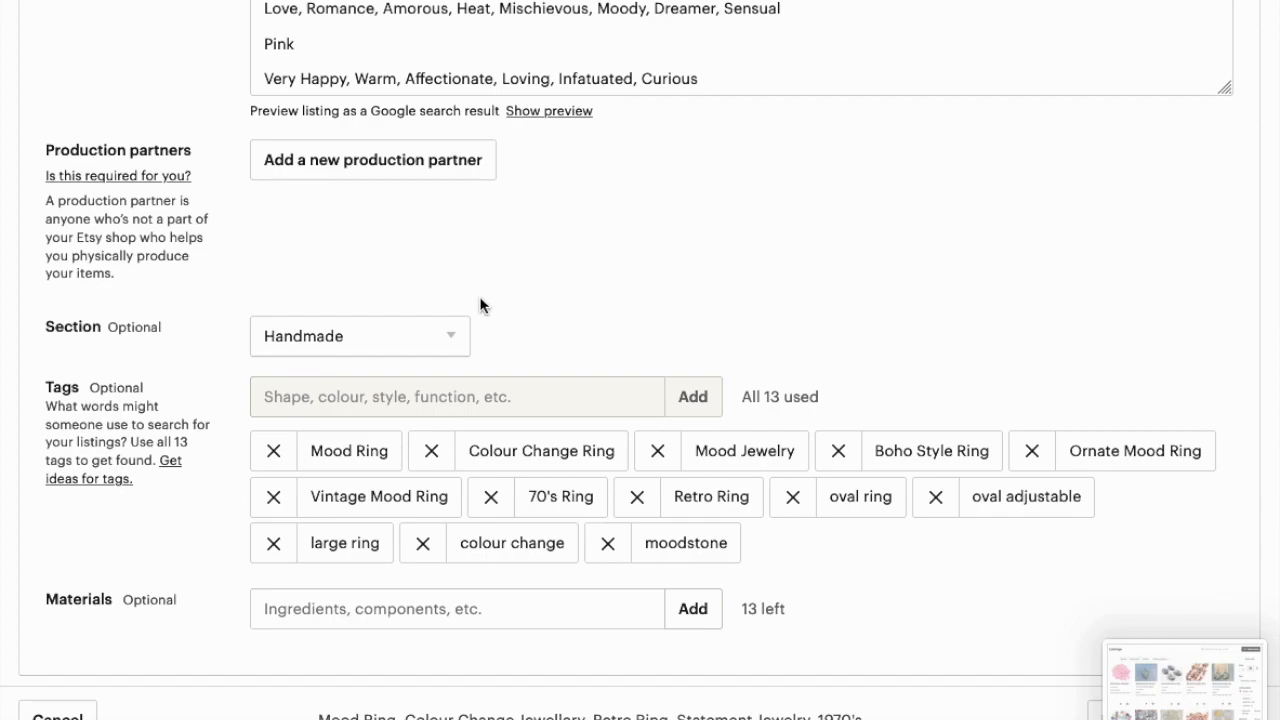
pyautogui.click(447, 338)
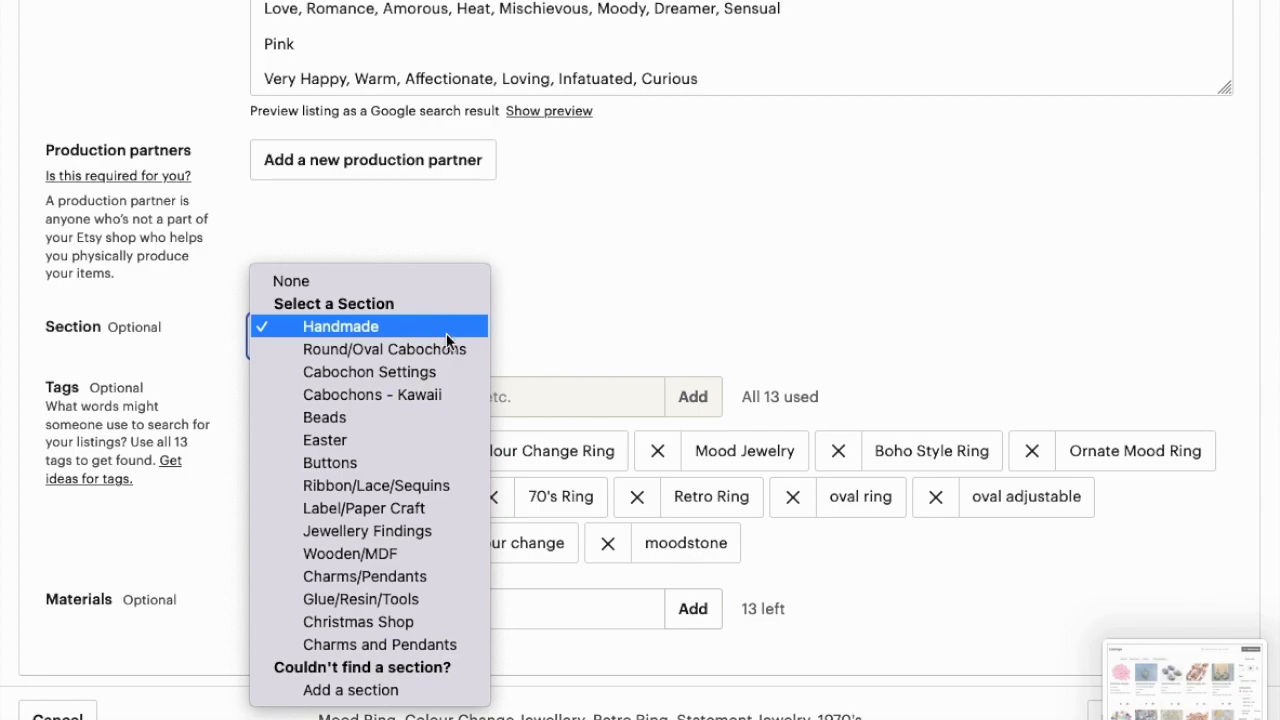
pyautogui.click(370, 327)
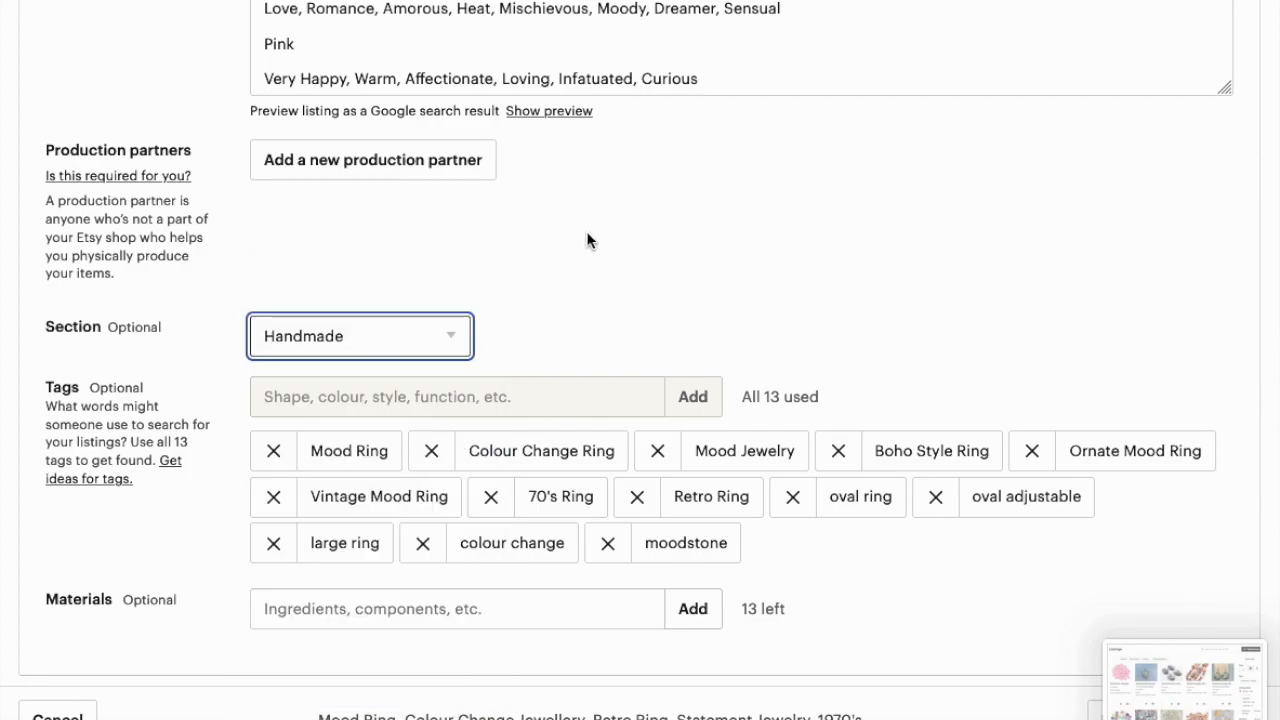
# - Remove the oval adjustable tag and add Stainless Steel, Alloy and Glass as the listing's materials
pyautogui.scroll(-1, 588, 240)
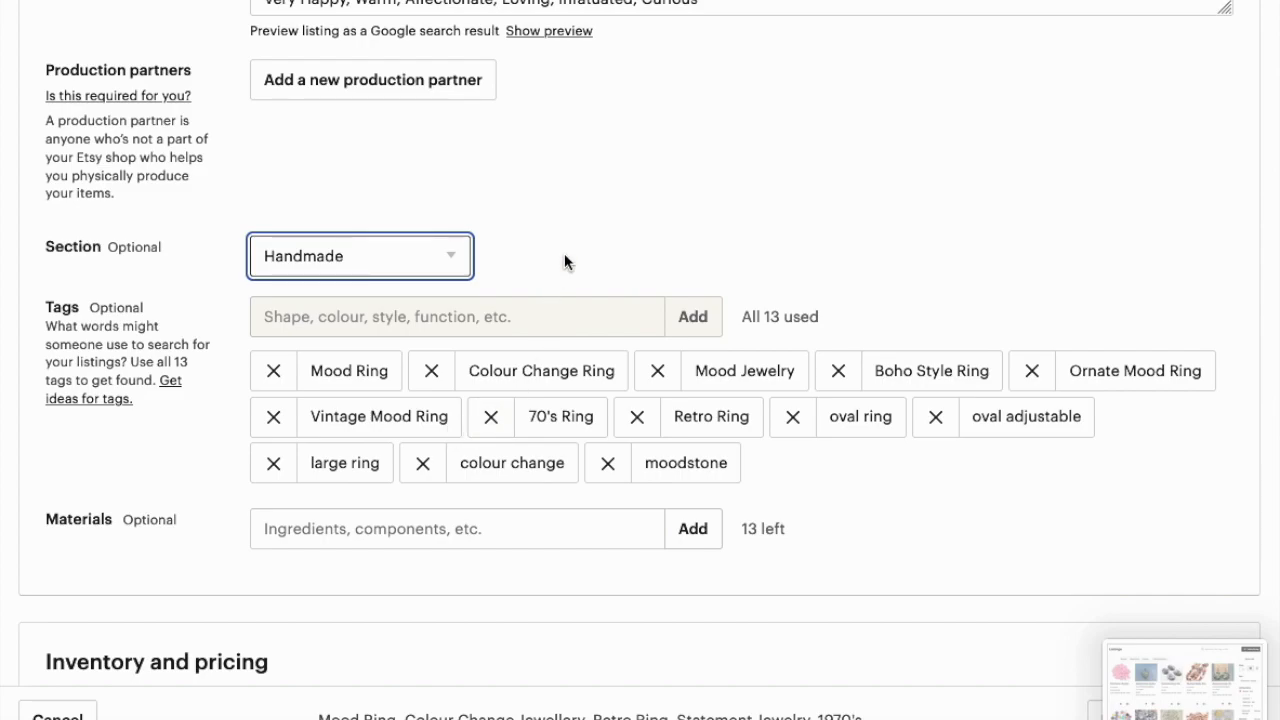
pyautogui.click(934, 420)
pyautogui.click(368, 528)
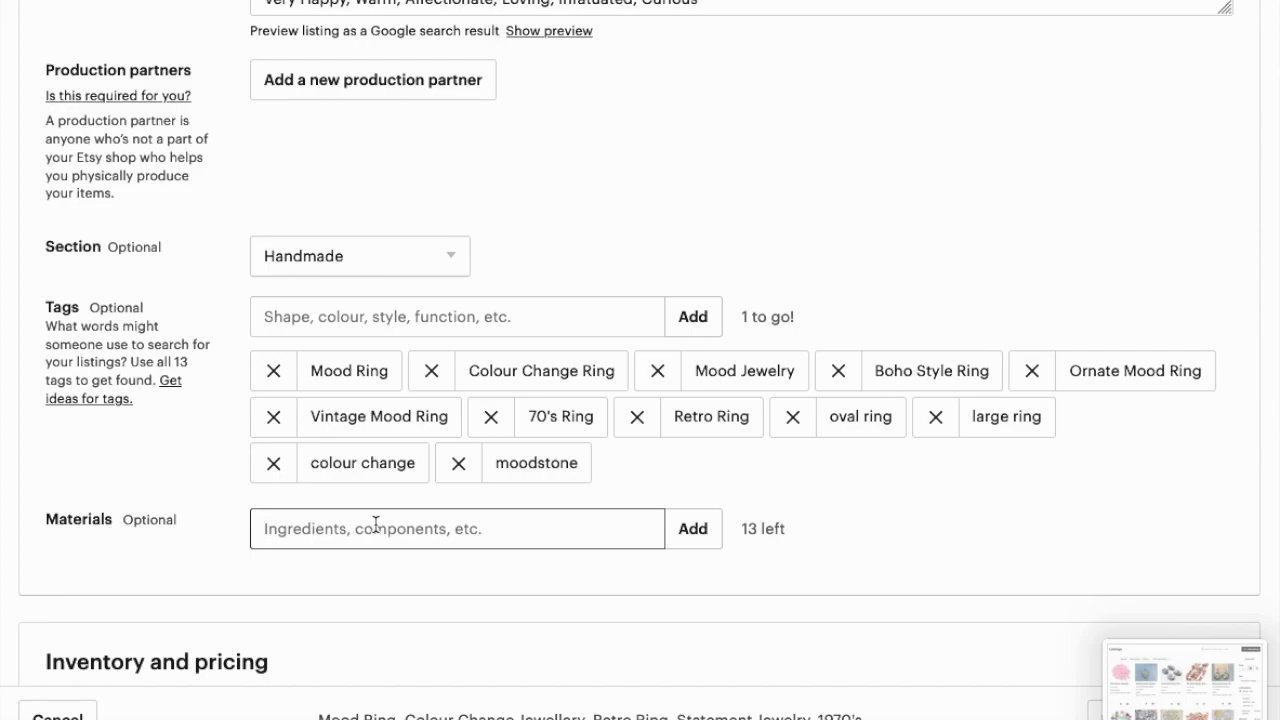
pyautogui.write('St')
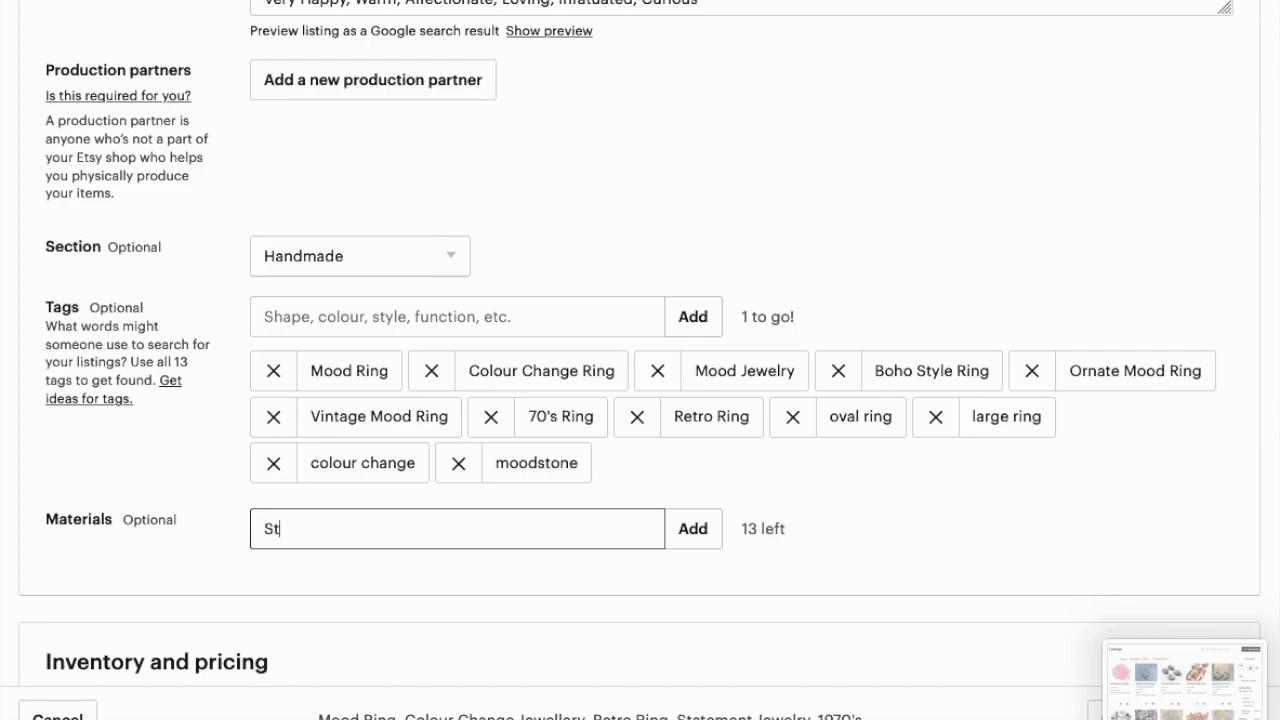
pyautogui.write('ainless Steel, ')
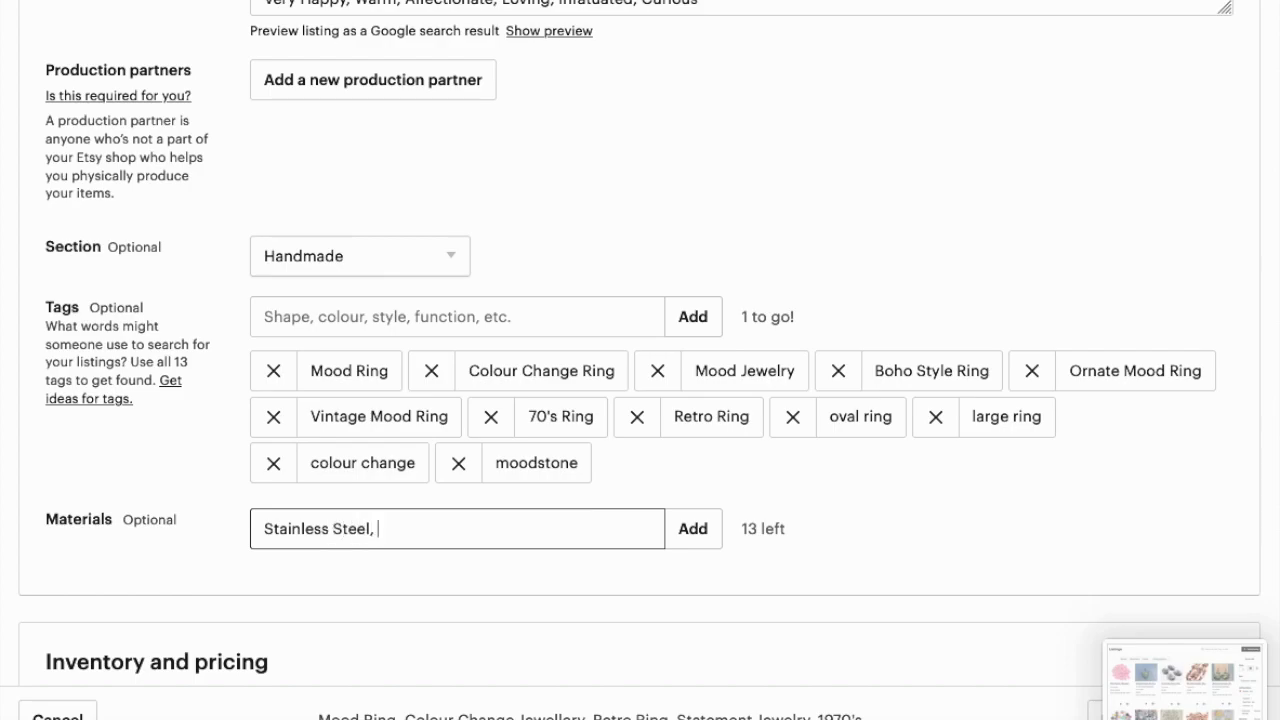
pyautogui.write('Alloy, Glass,')
pyautogui.press('Return')
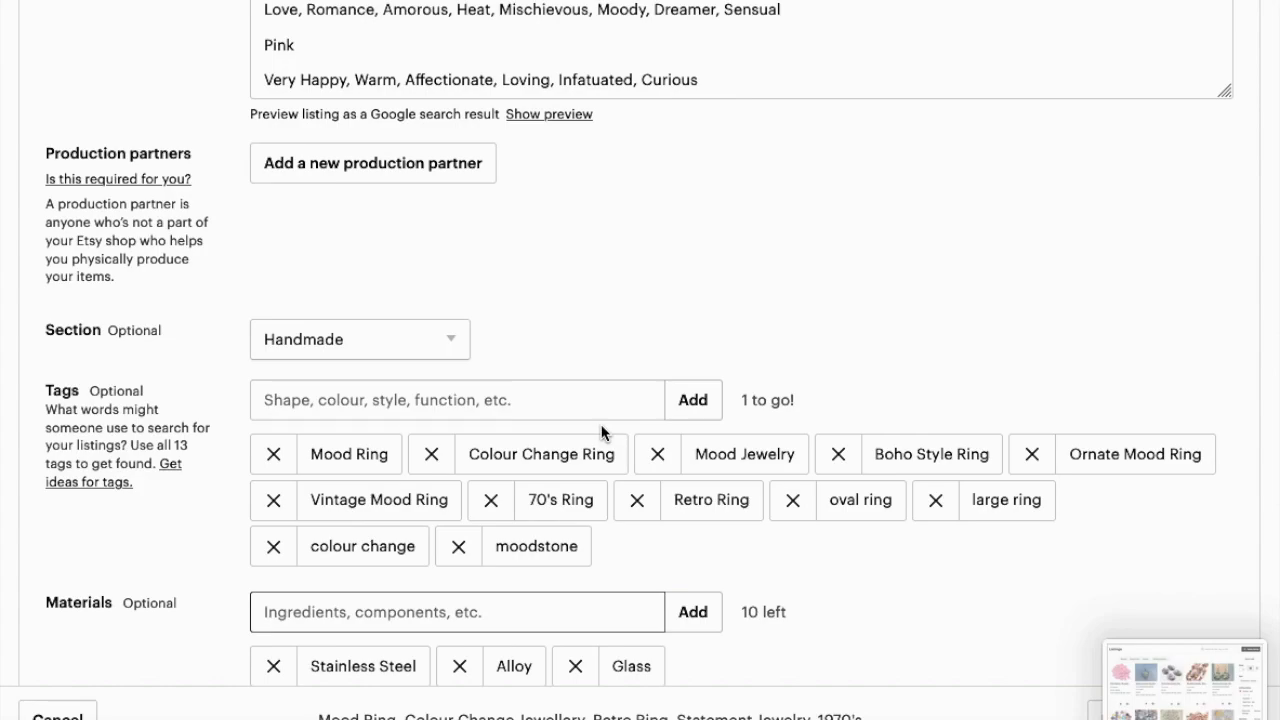
# - Switch domestic and global pricing on to view its separate price fields and turn it off again
pyautogui.scroll(-5, 601, 432)
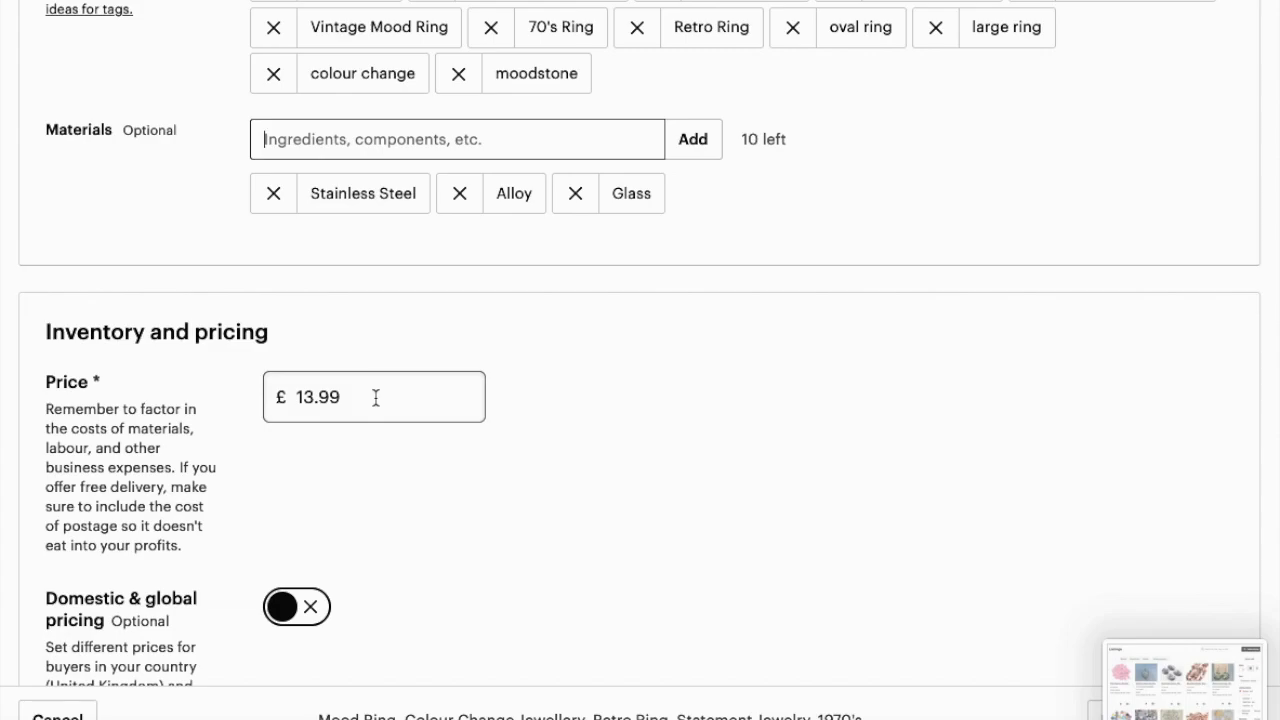
pyautogui.scroll(-3, 537, 398)
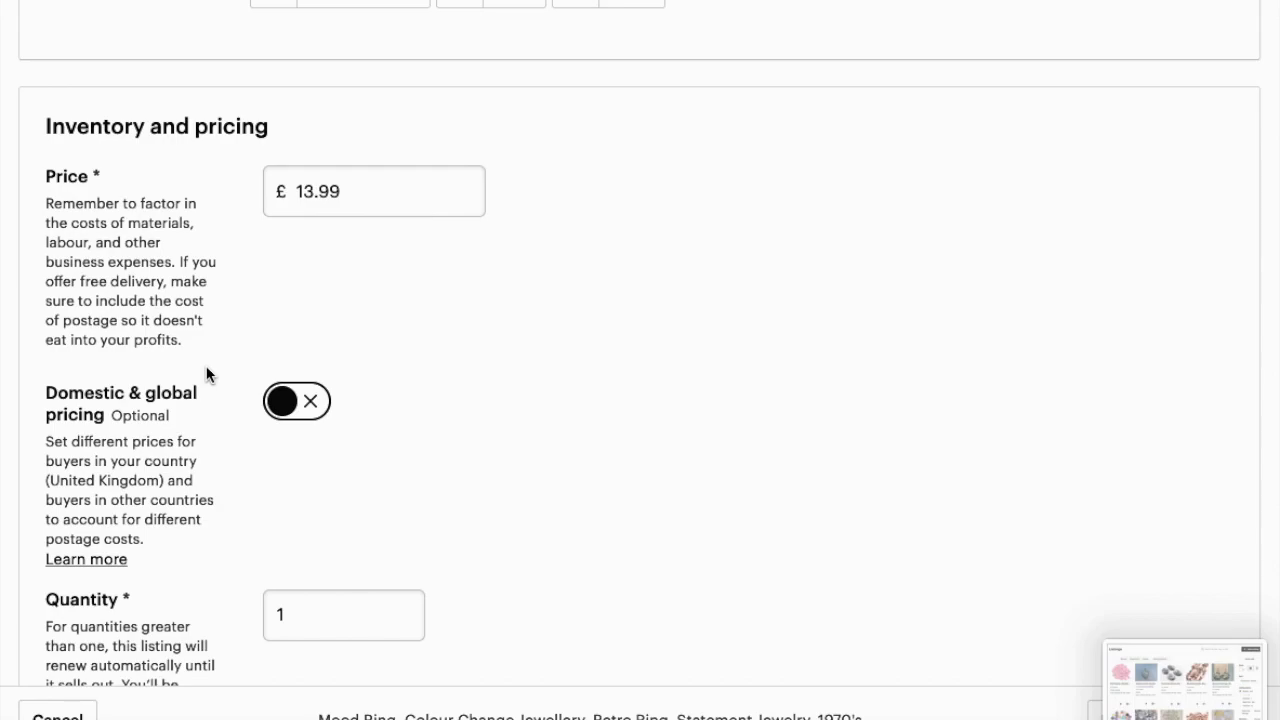
pyautogui.click(314, 403)
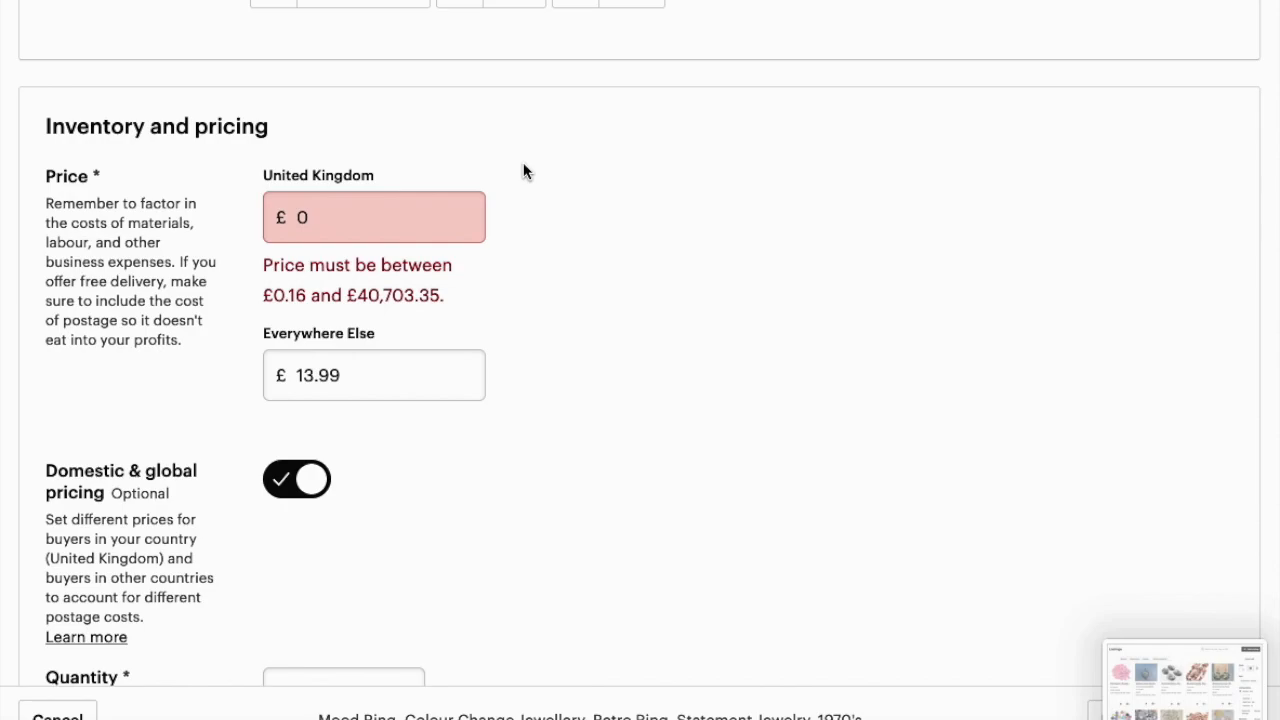
pyautogui.click(281, 480)
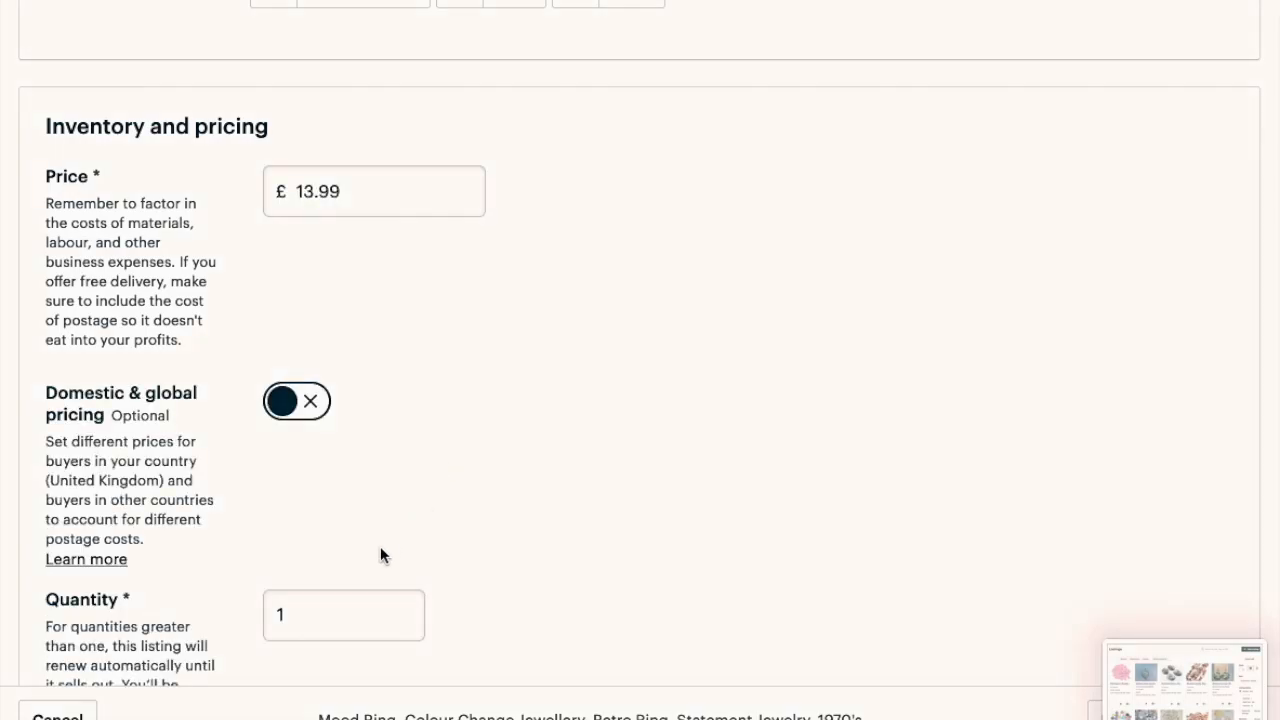
# - Look at the quantity field and set the listing's SKU to M72
pyautogui.doubleClick(326, 619)
pyautogui.scroll(-3, 326, 619)
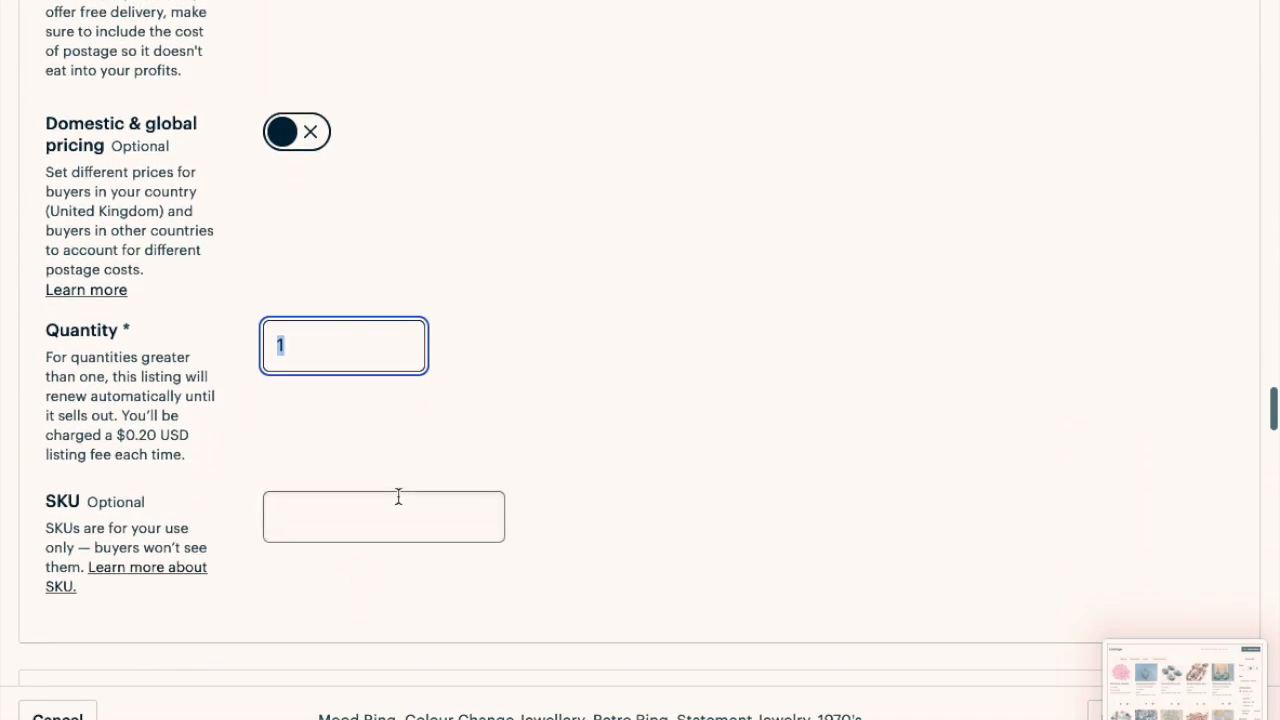
pyautogui.click(357, 525)
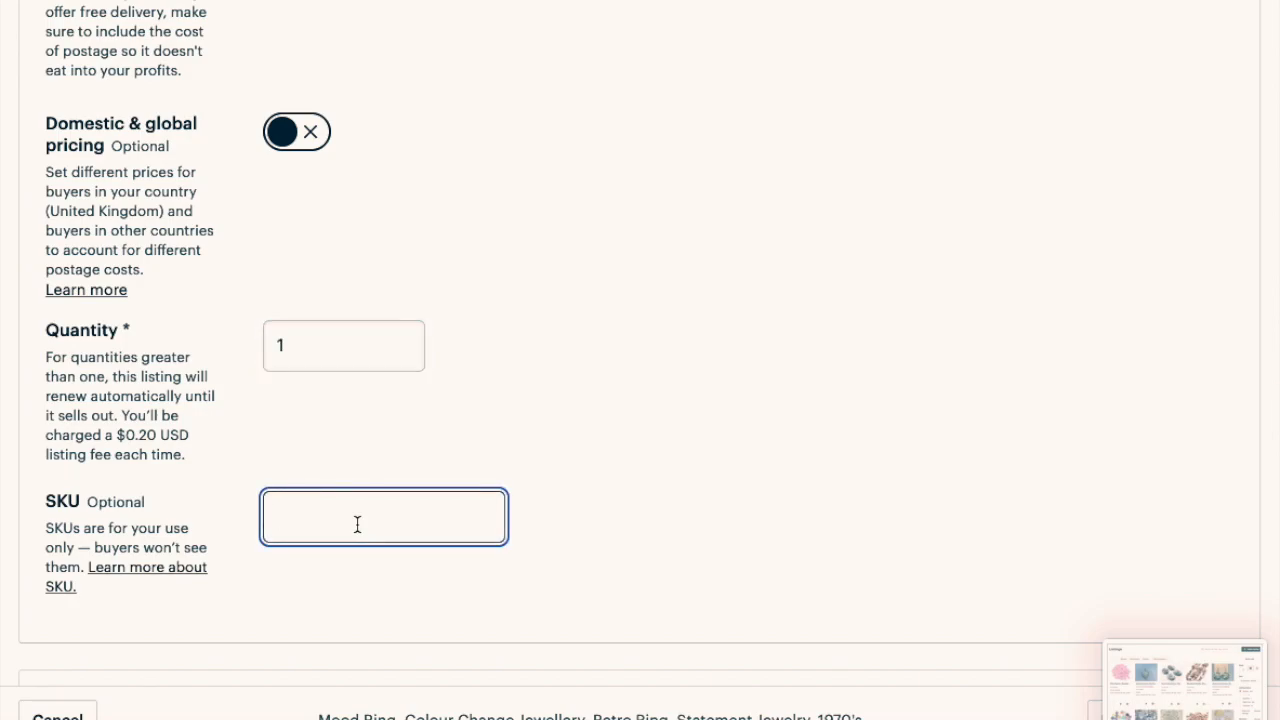
pyautogui.write('M72')
pyautogui.click(711, 505)
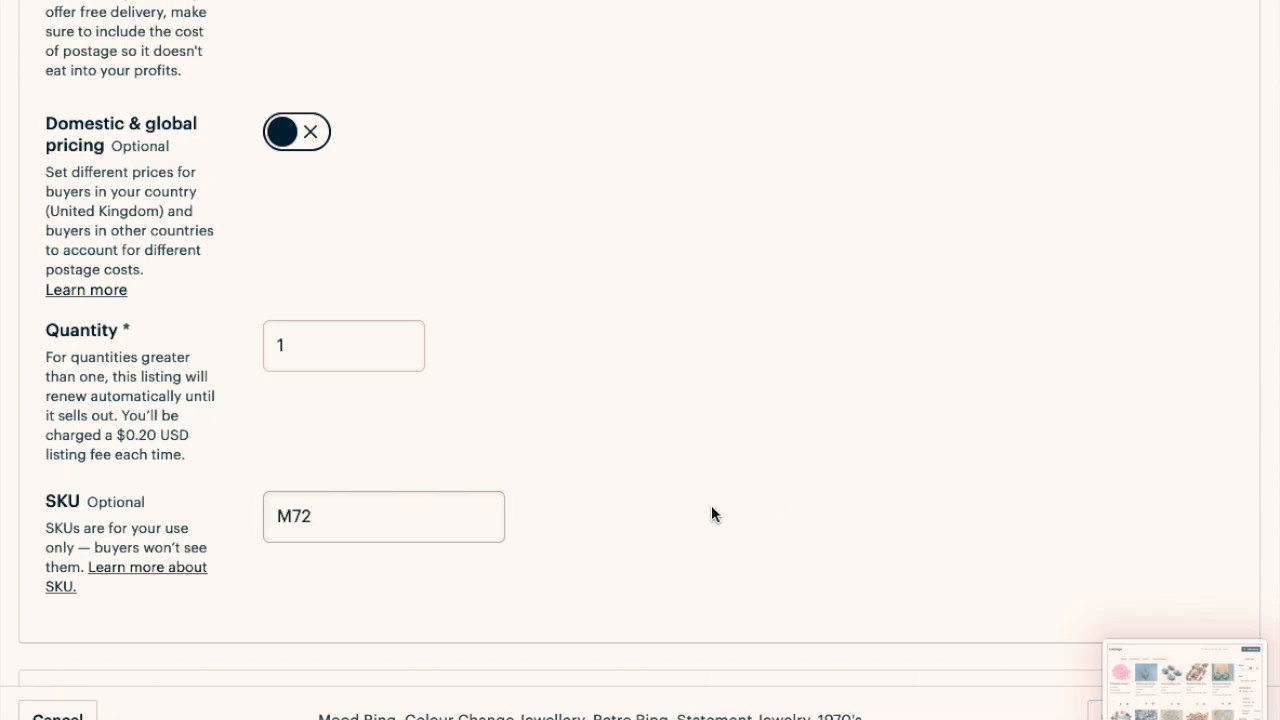
# - Create a custom variation named Quantity, with prices and quantities varying for each option
pyautogui.scroll(-1, 711, 505)
pyautogui.scroll(-4, 711, 505)
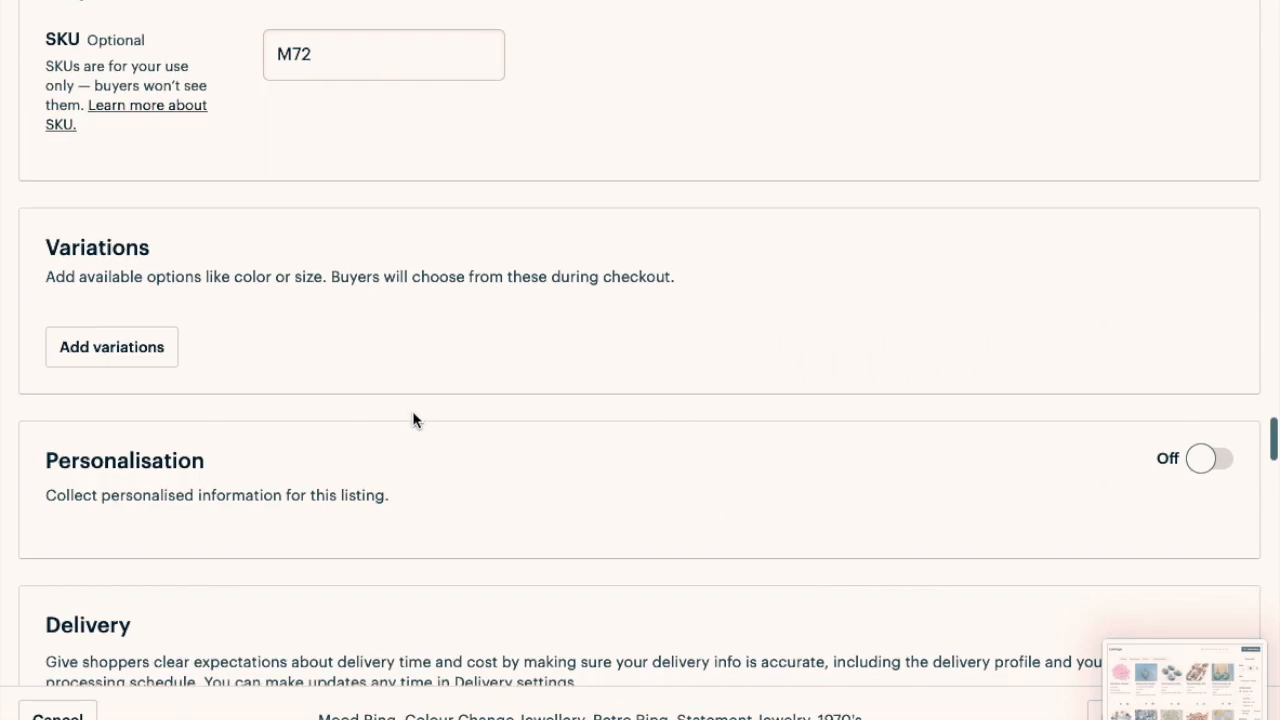
pyautogui.click(157, 350)
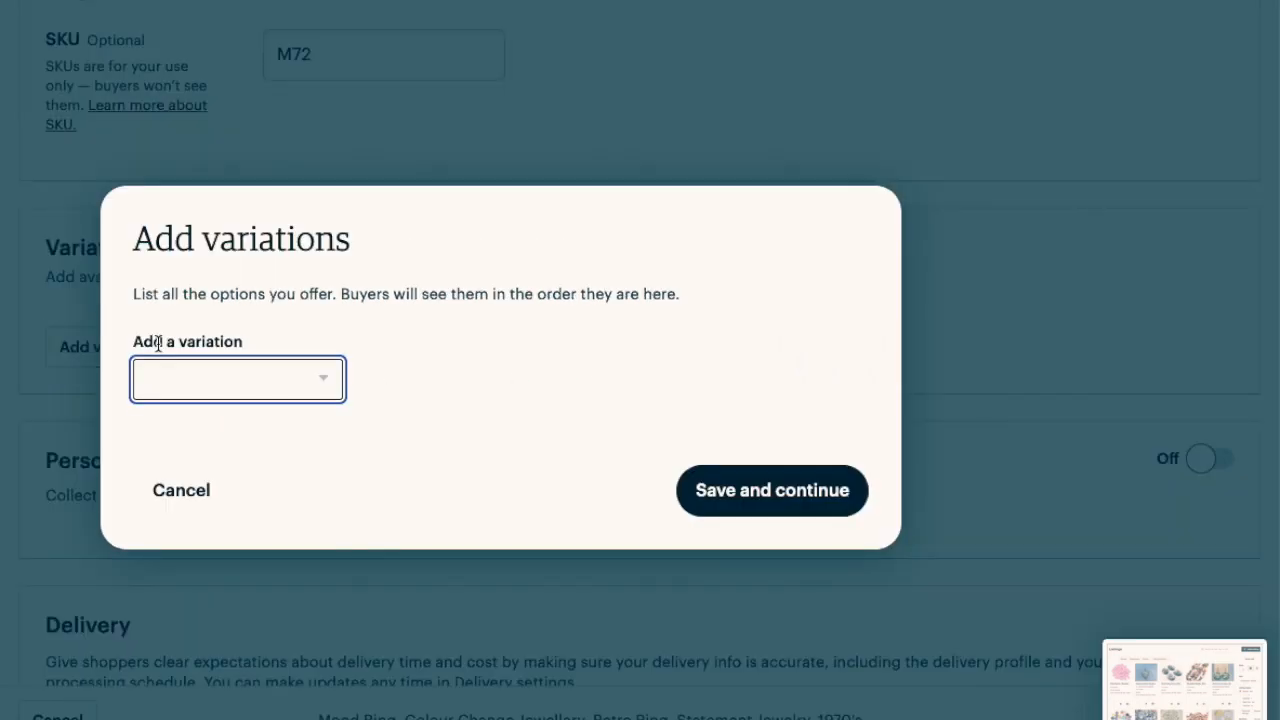
pyautogui.click(323, 382)
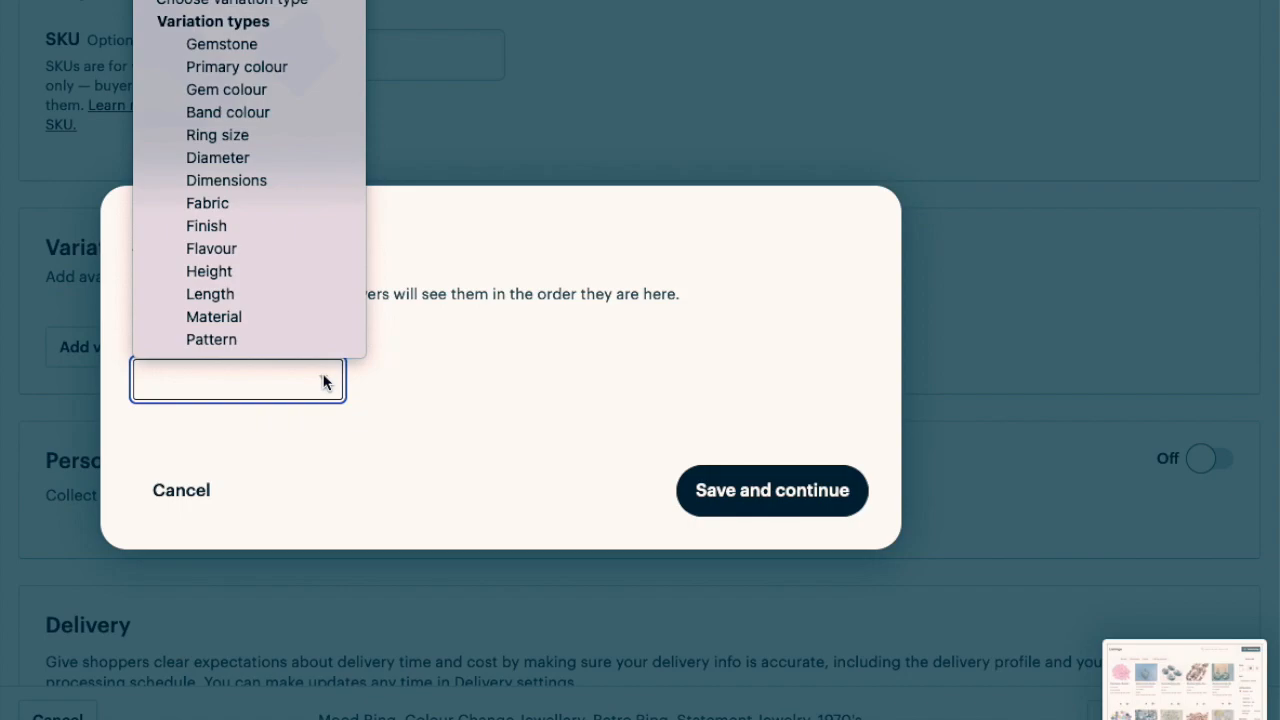
pyautogui.scroll(-3, 309, 289)
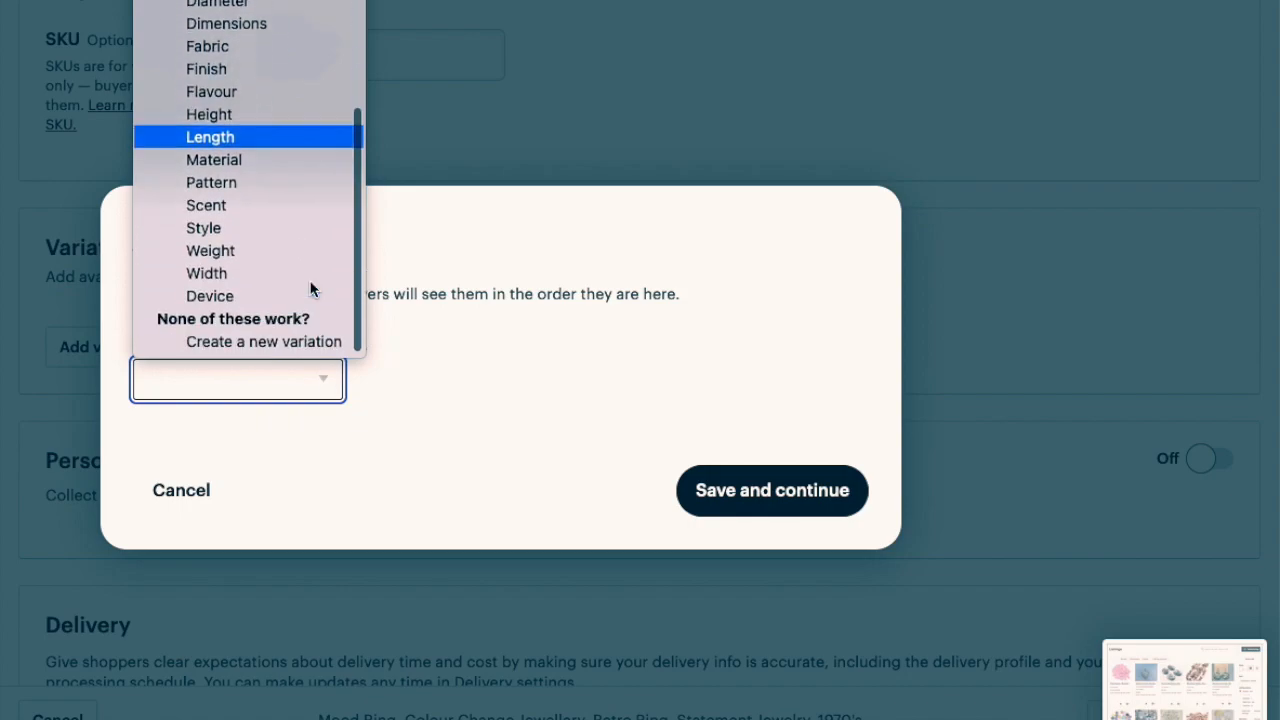
pyautogui.click(293, 341)
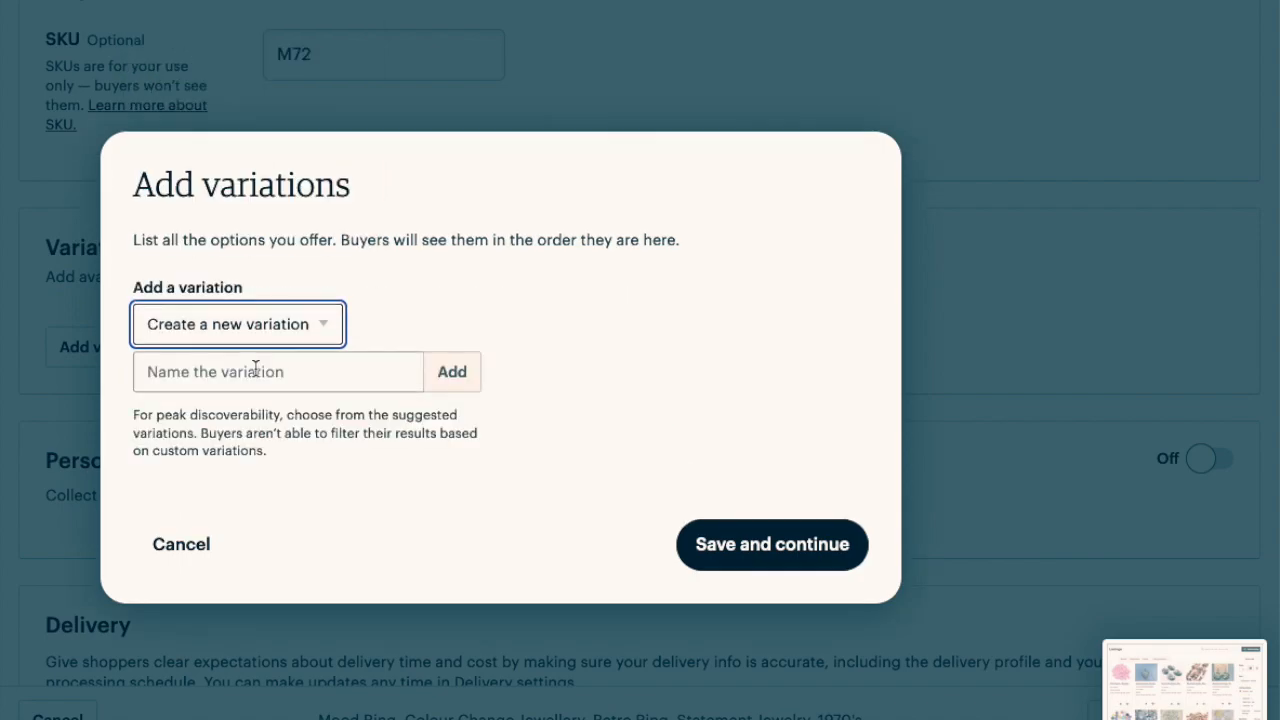
pyautogui.click(255, 369)
pyautogui.write('Qu')
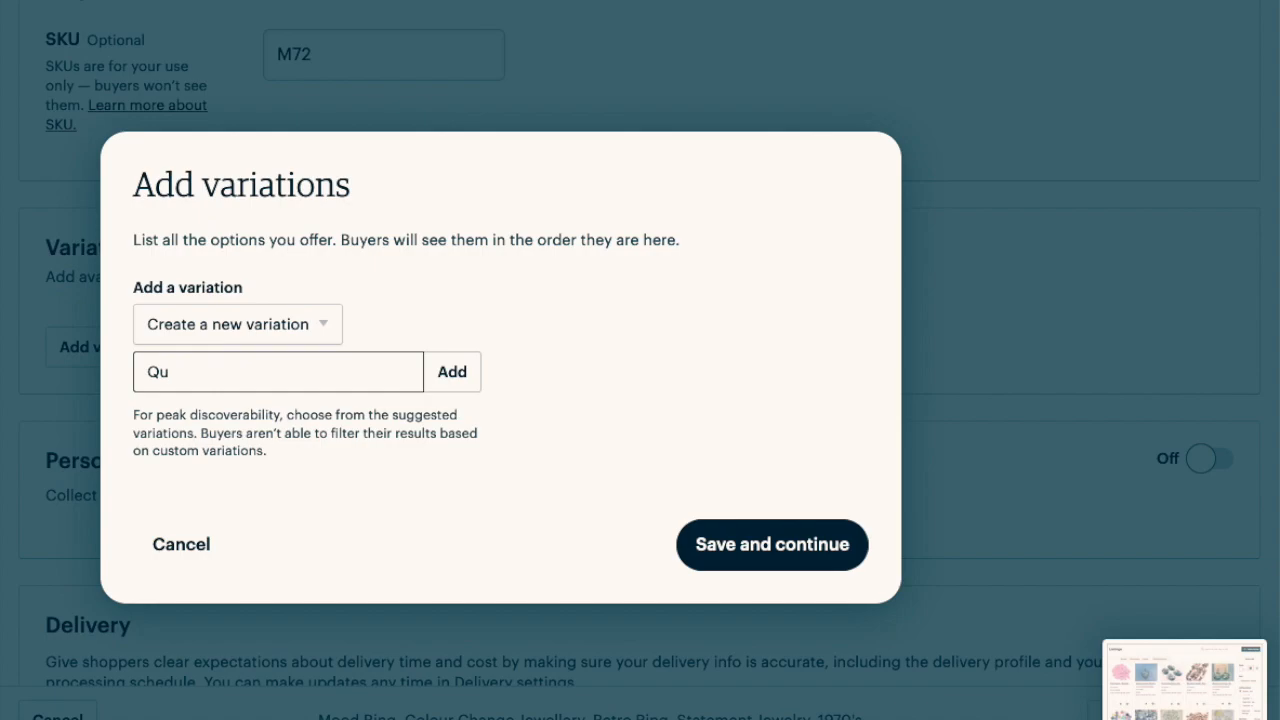
pyautogui.write('antity')
pyautogui.click(450, 372)
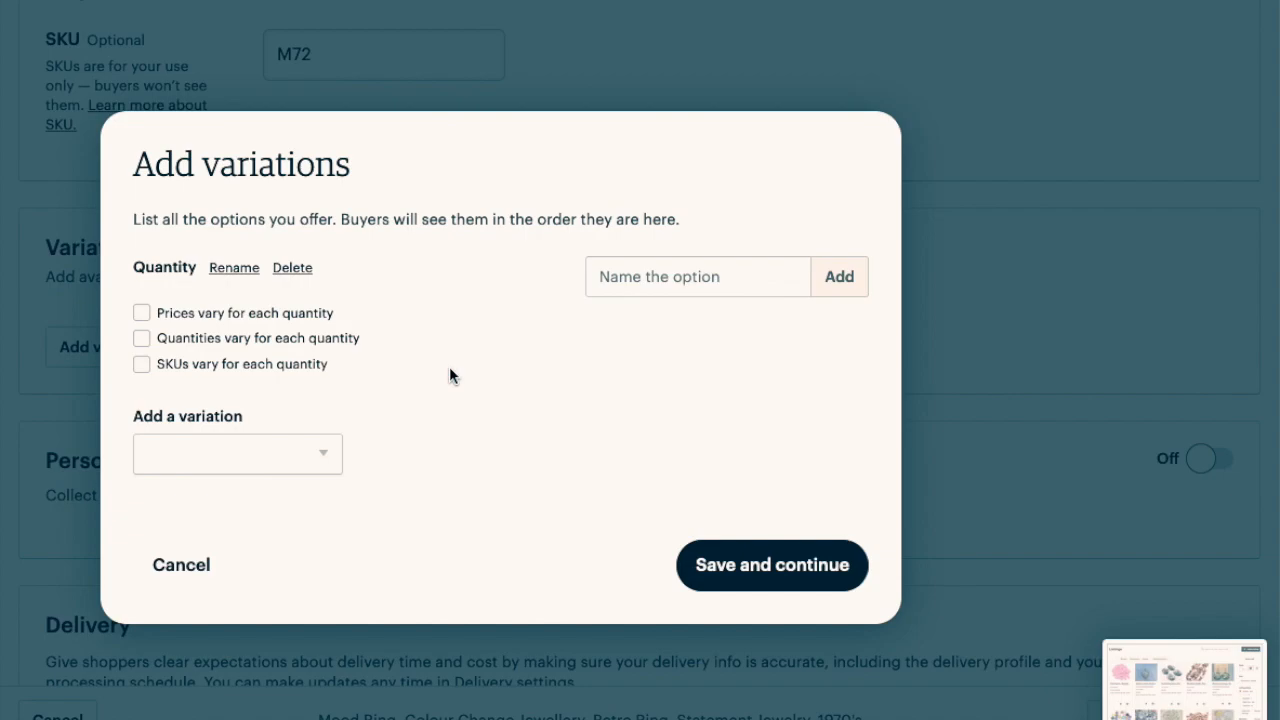
pyautogui.click(142, 313)
# - Add the options Blue, Red and Yellow to the Quantity variation and save it to the listing
pyautogui.click(687, 267)
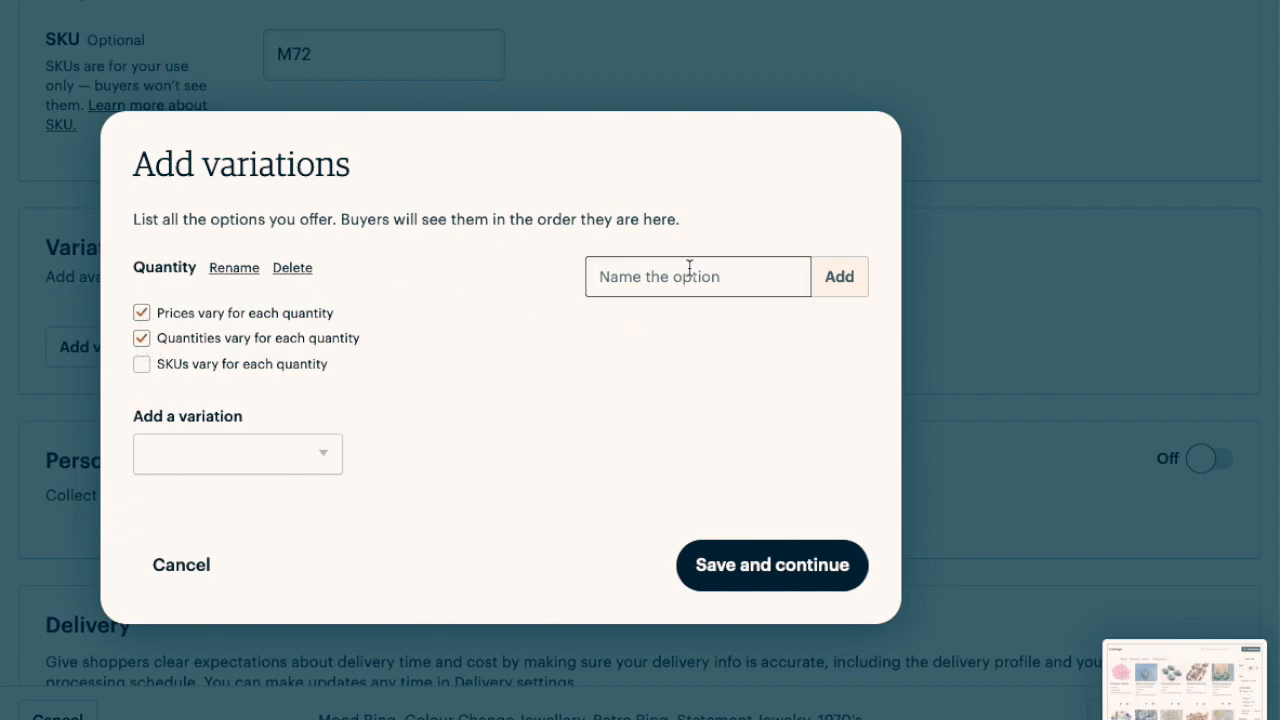
pyautogui.write('Blue')
pyautogui.click(864, 277)
pyautogui.click(780, 277)
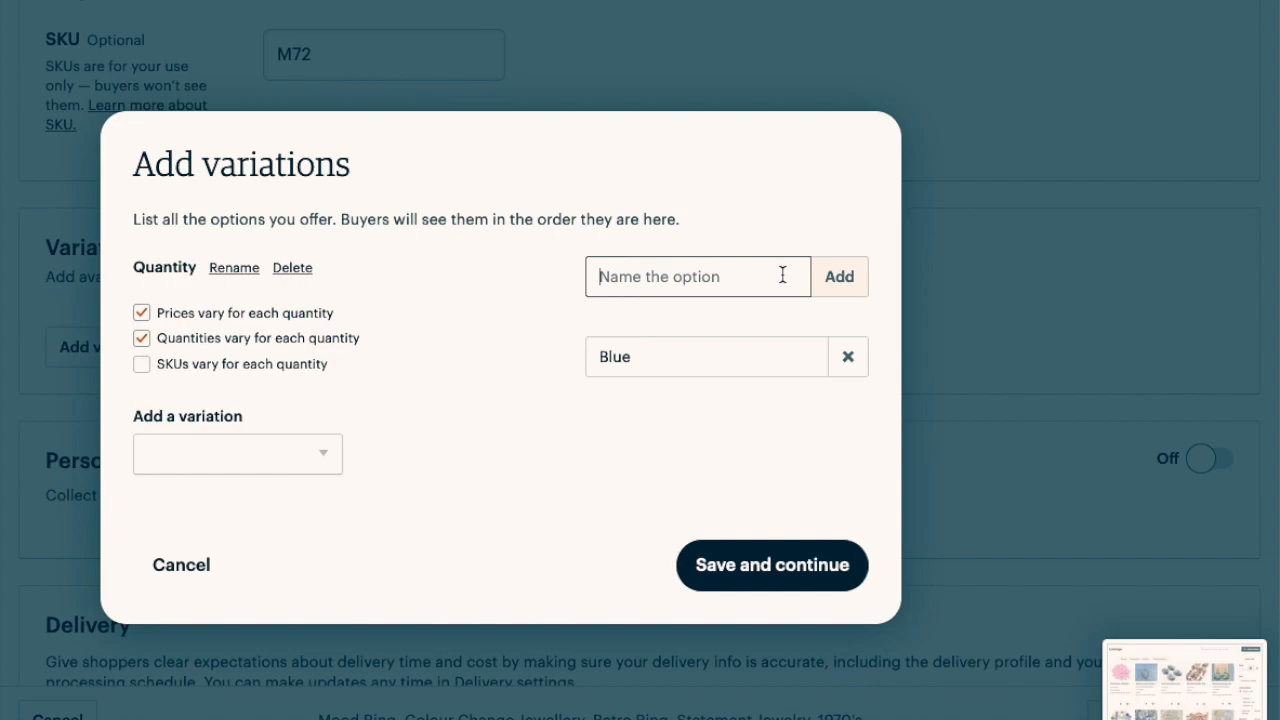
pyautogui.write('Red')
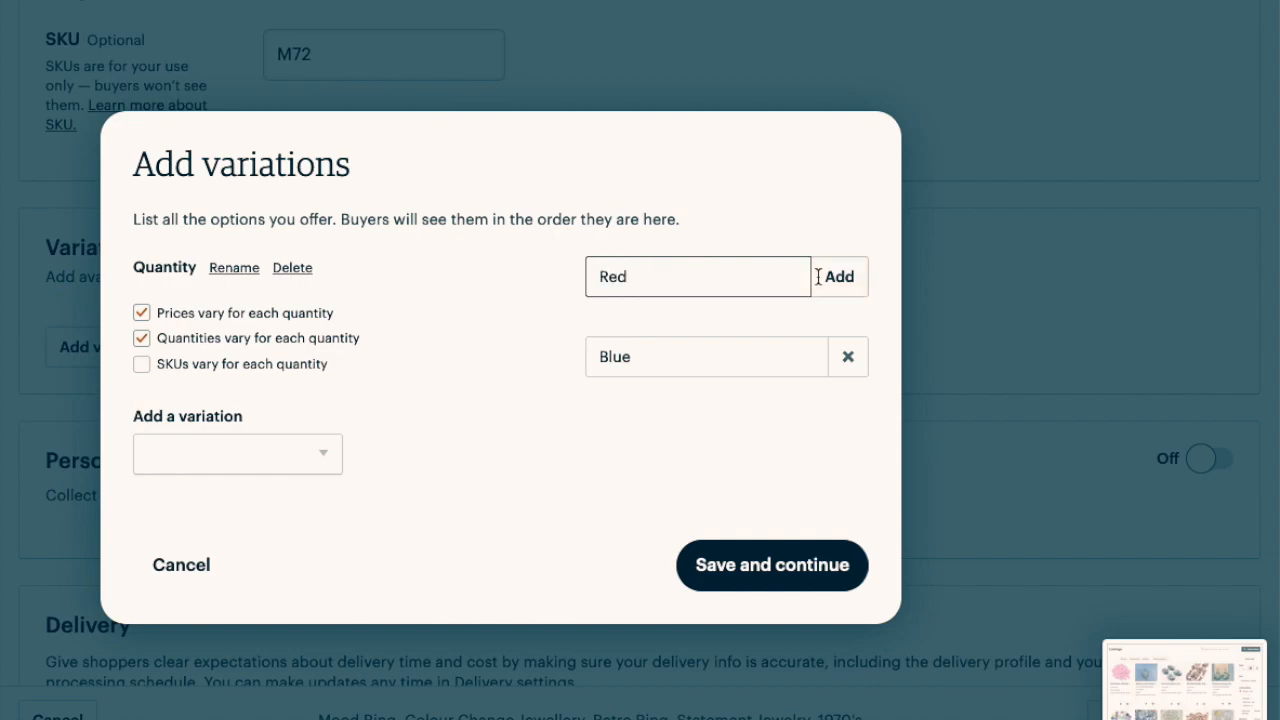
pyautogui.click(860, 292)
pyautogui.click(754, 266)
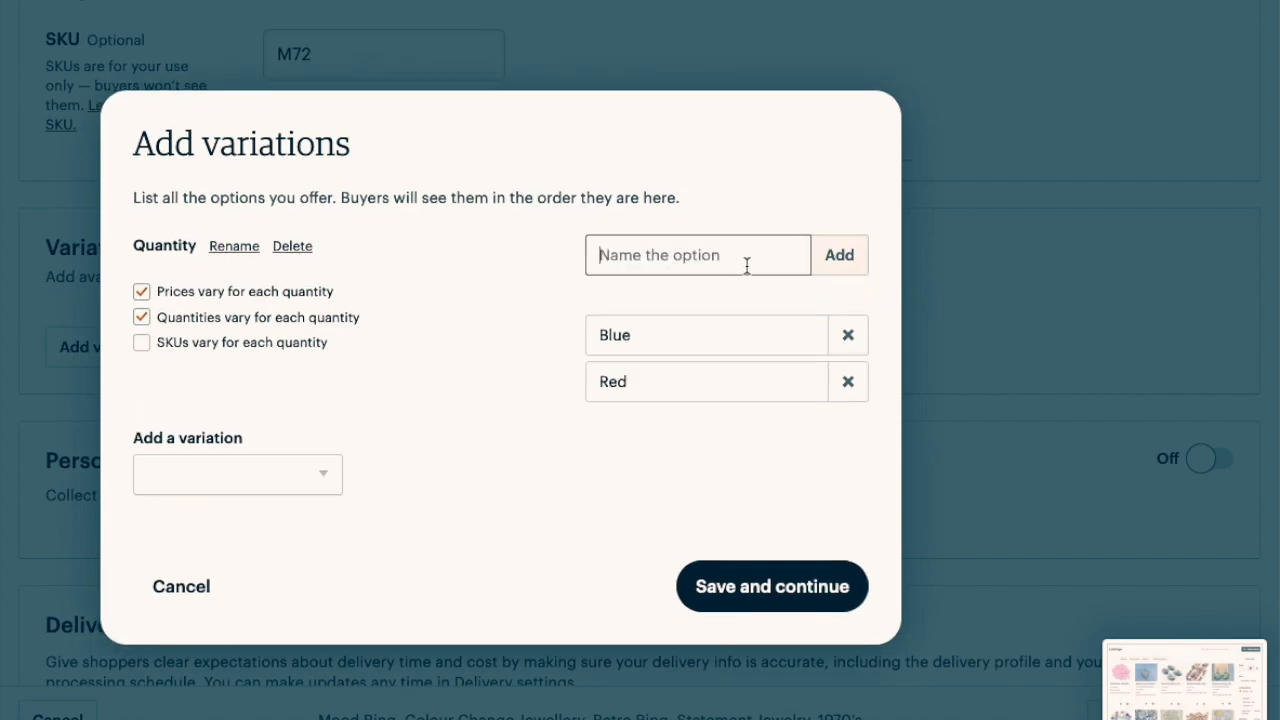
pyautogui.write('Yellow')
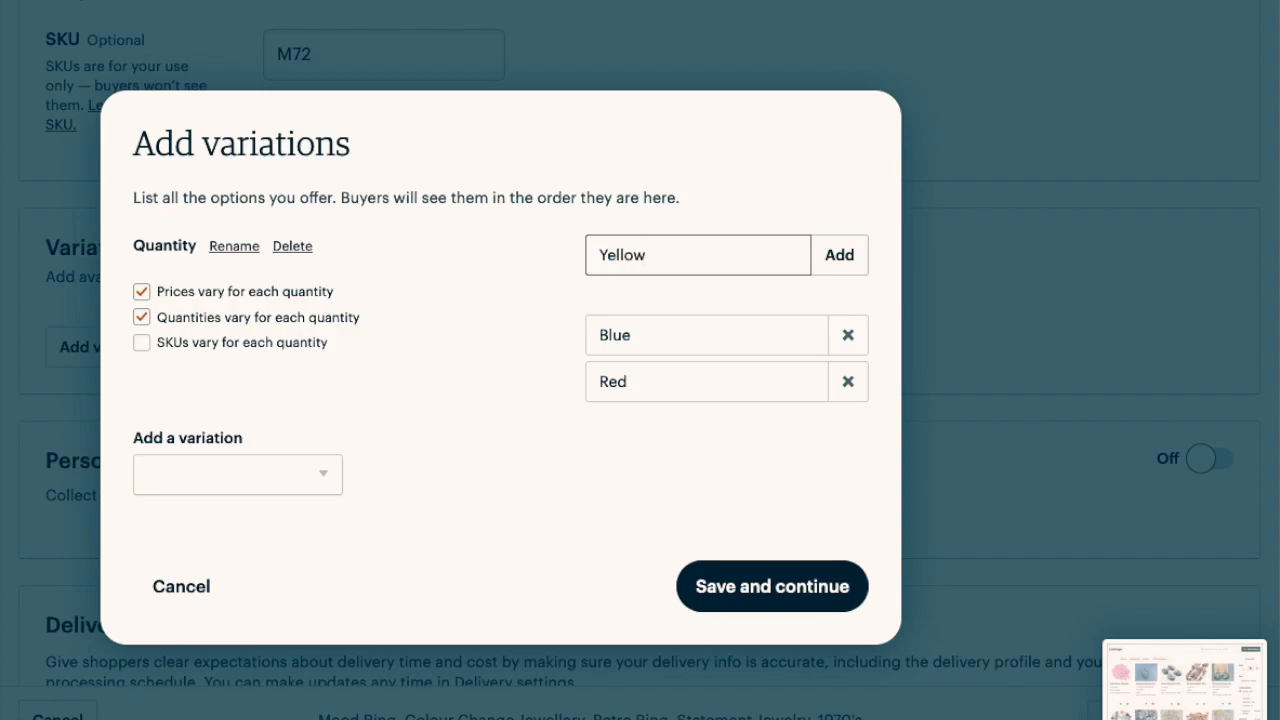
pyautogui.click(848, 256)
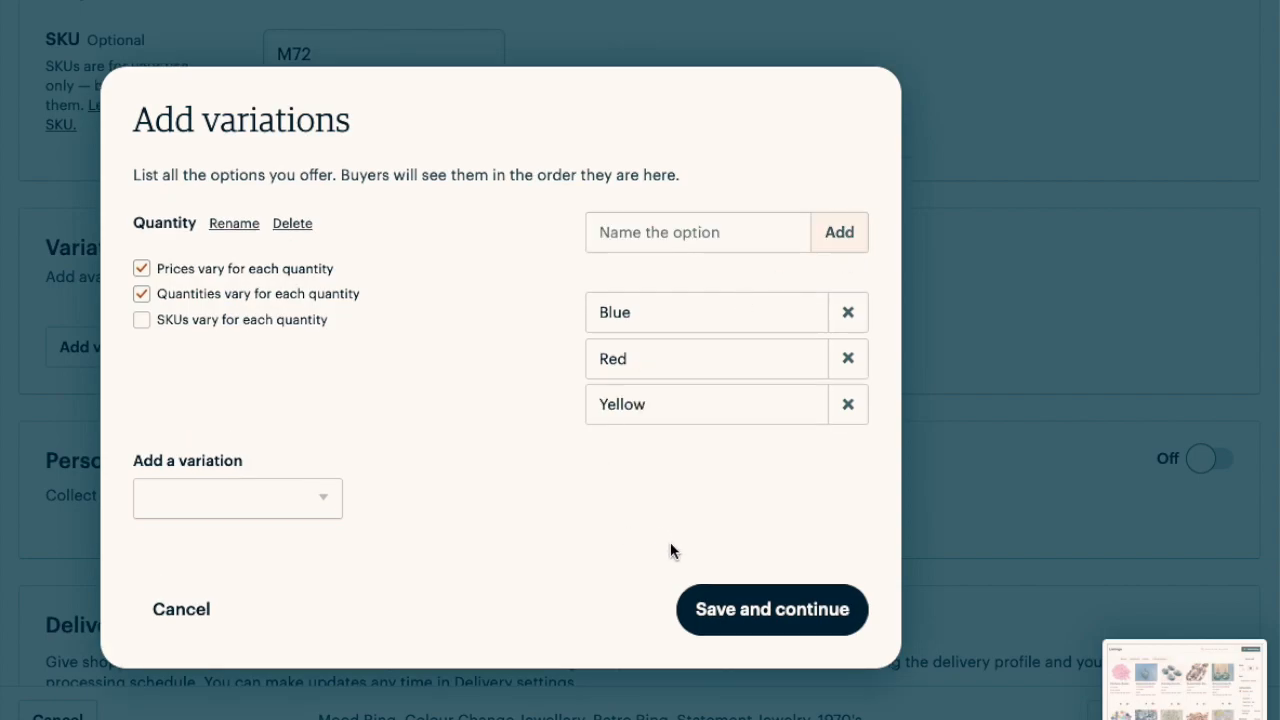
pyautogui.click(712, 604)
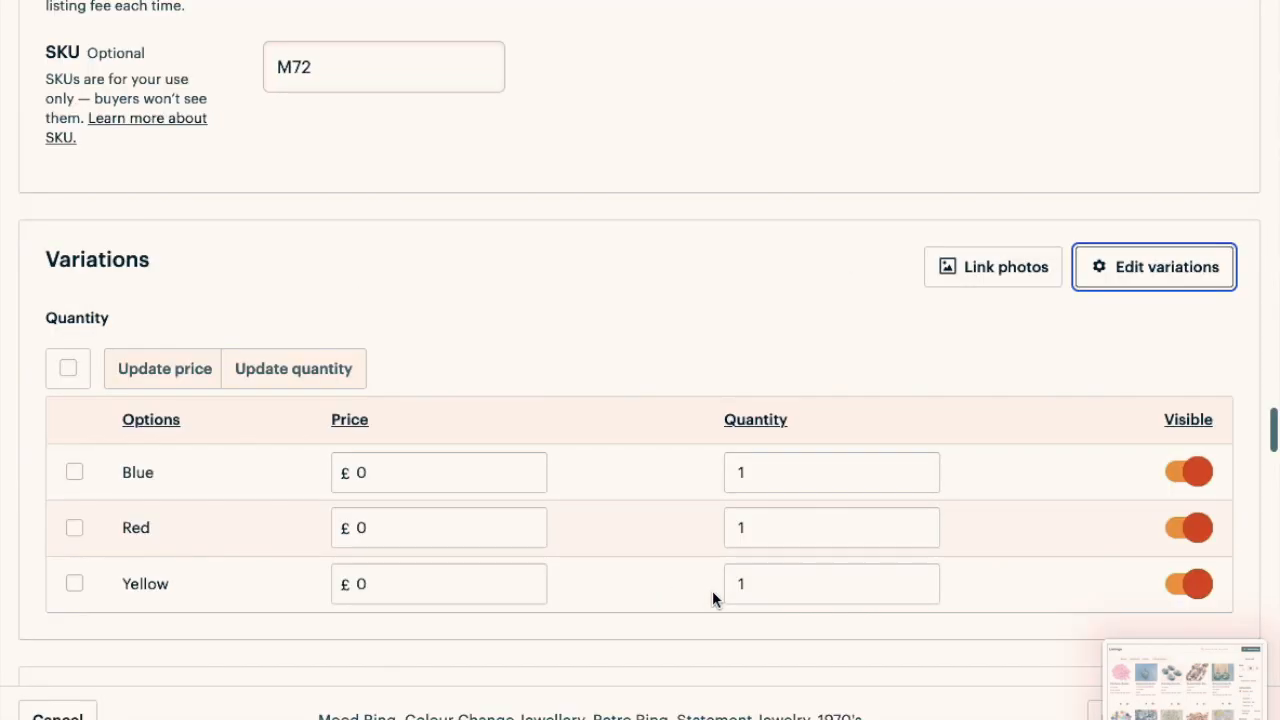
# - Set the variation prices to £5.00 for Blue, £6.00 for Red and £7.00 for Yellow
pyautogui.click(382, 478)
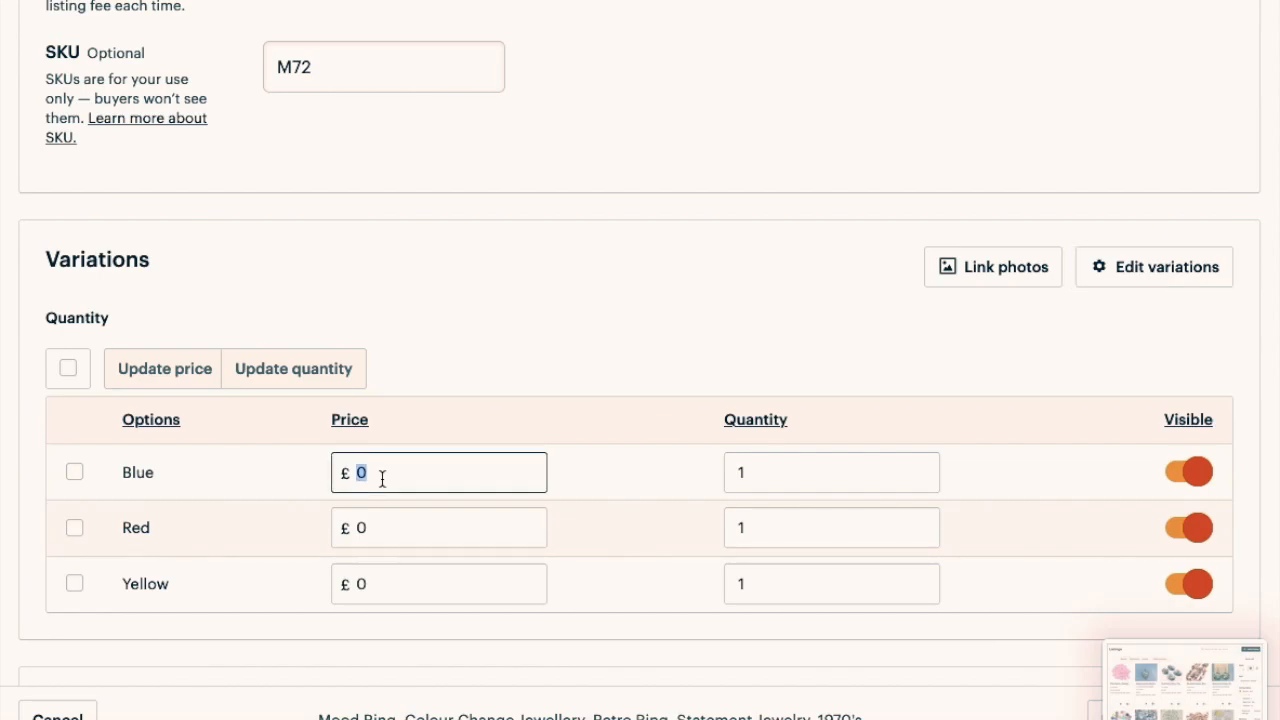
pyautogui.write('5.00')
pyautogui.click(386, 532)
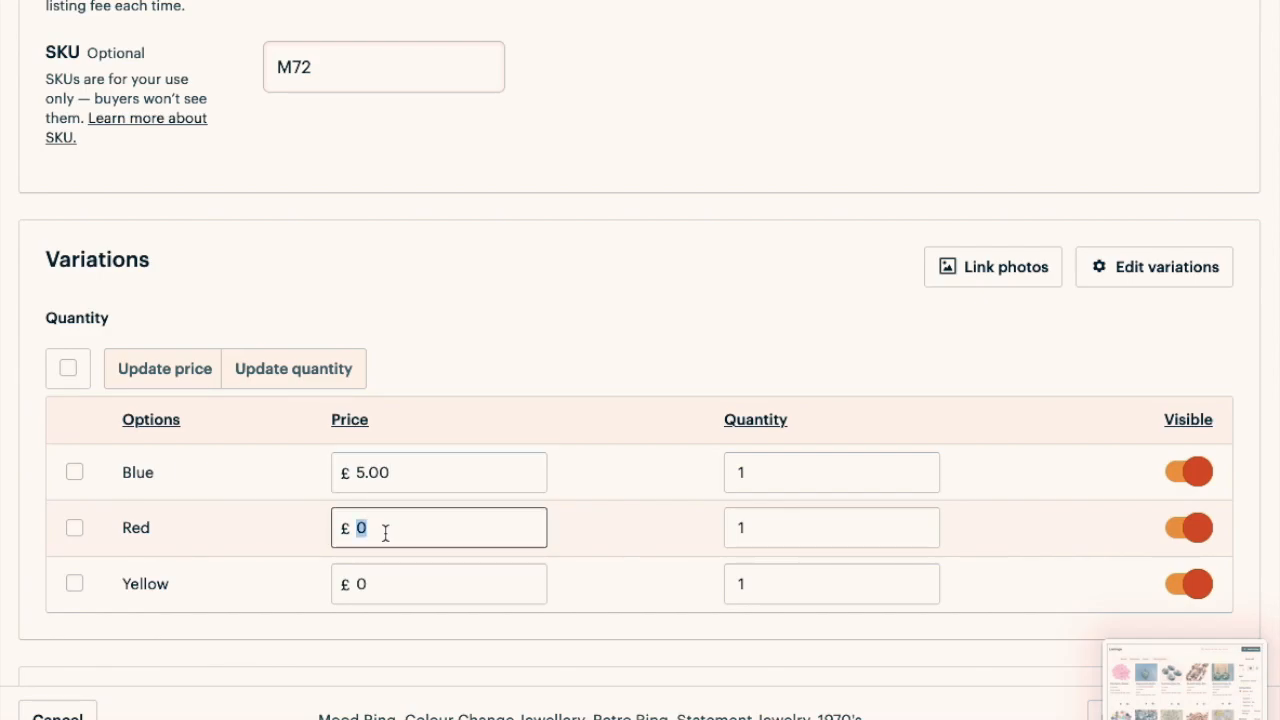
pyautogui.write('6.00')
pyautogui.click(374, 585)
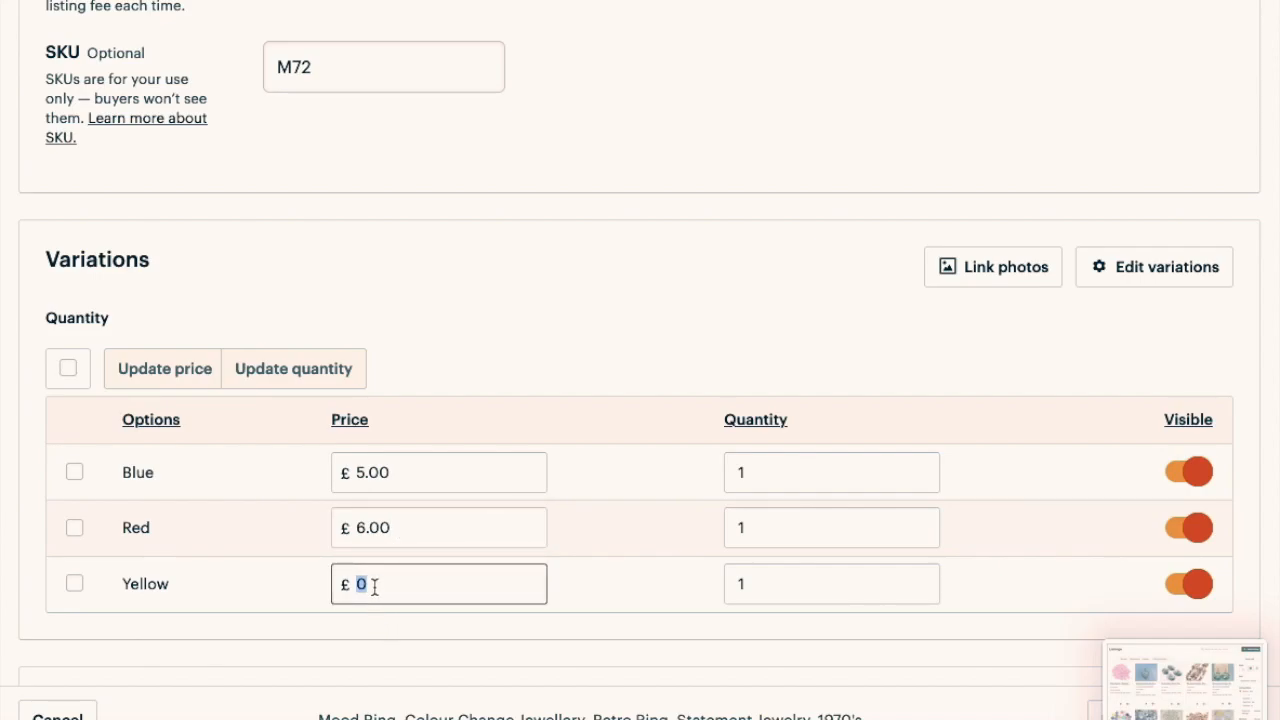
pyautogui.write('7.00')
pyautogui.click(524, 641)
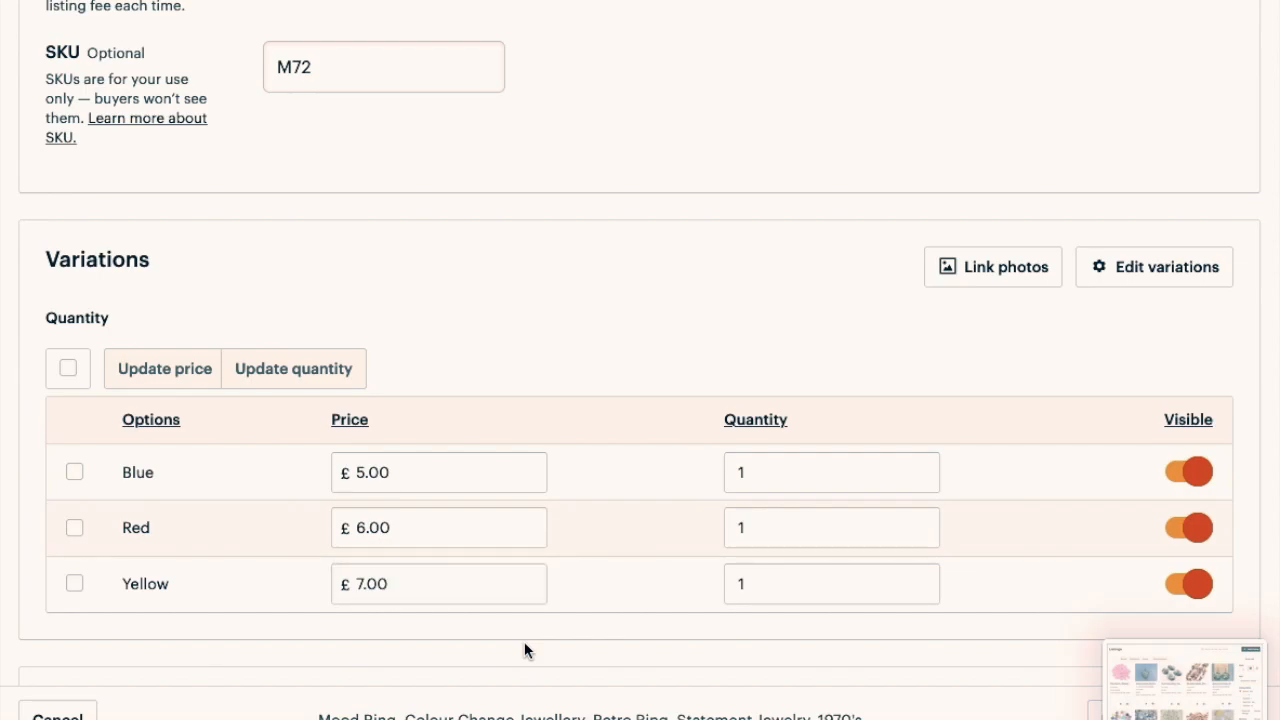
# - Link a listing photo to each variation option: the green ring to Blue, the blue-green ring to Red and the ring's underside to Yellow
pyautogui.scroll(-2, 524, 641)
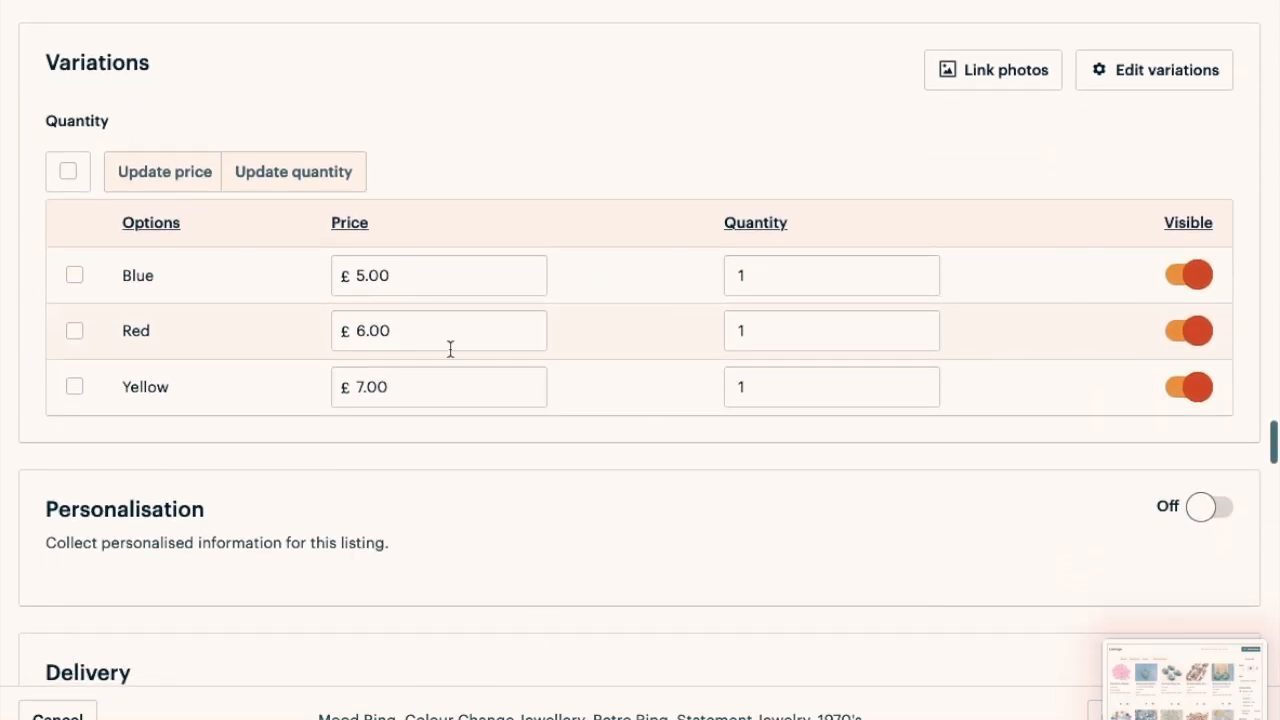
pyautogui.click(988, 72)
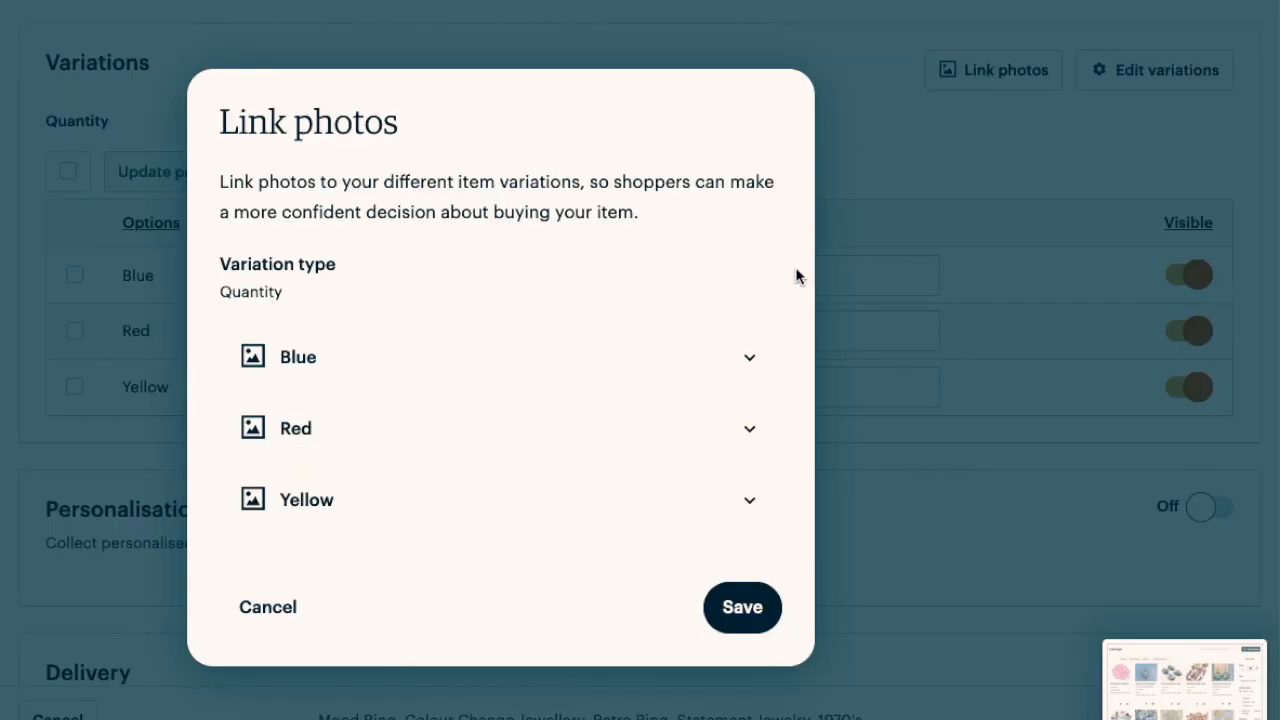
pyautogui.click(749, 357)
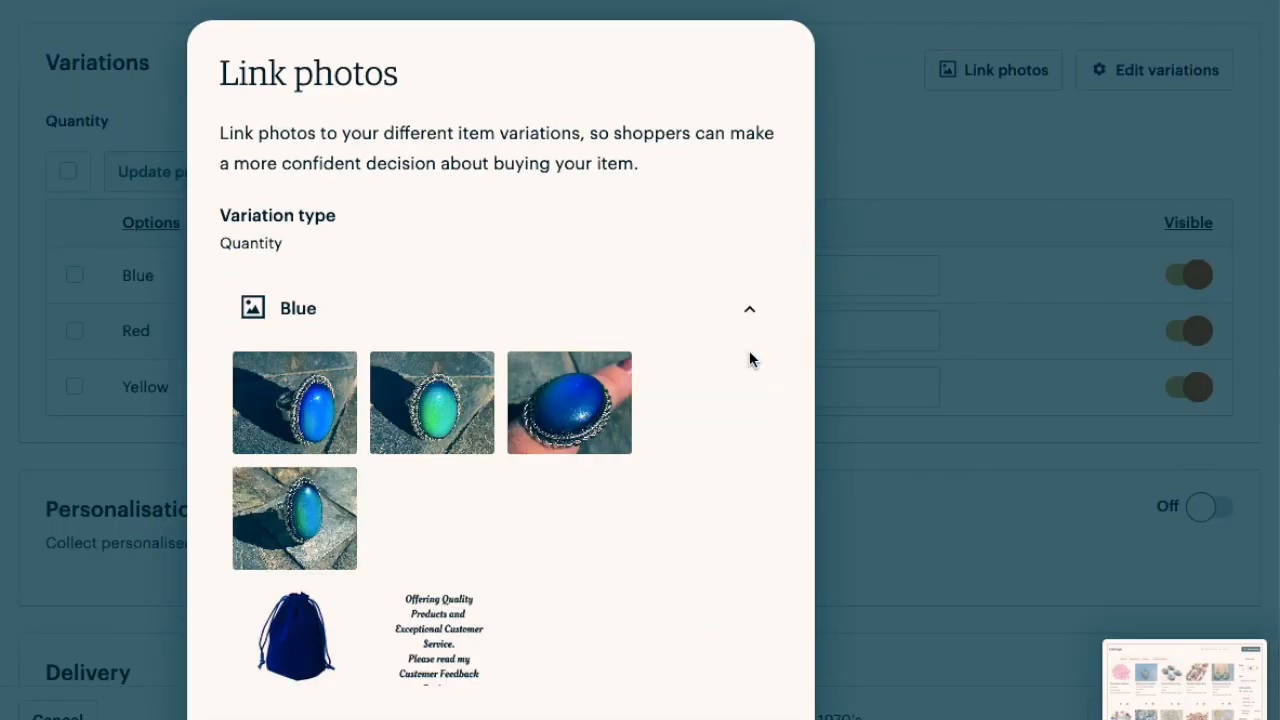
pyautogui.click(457, 425)
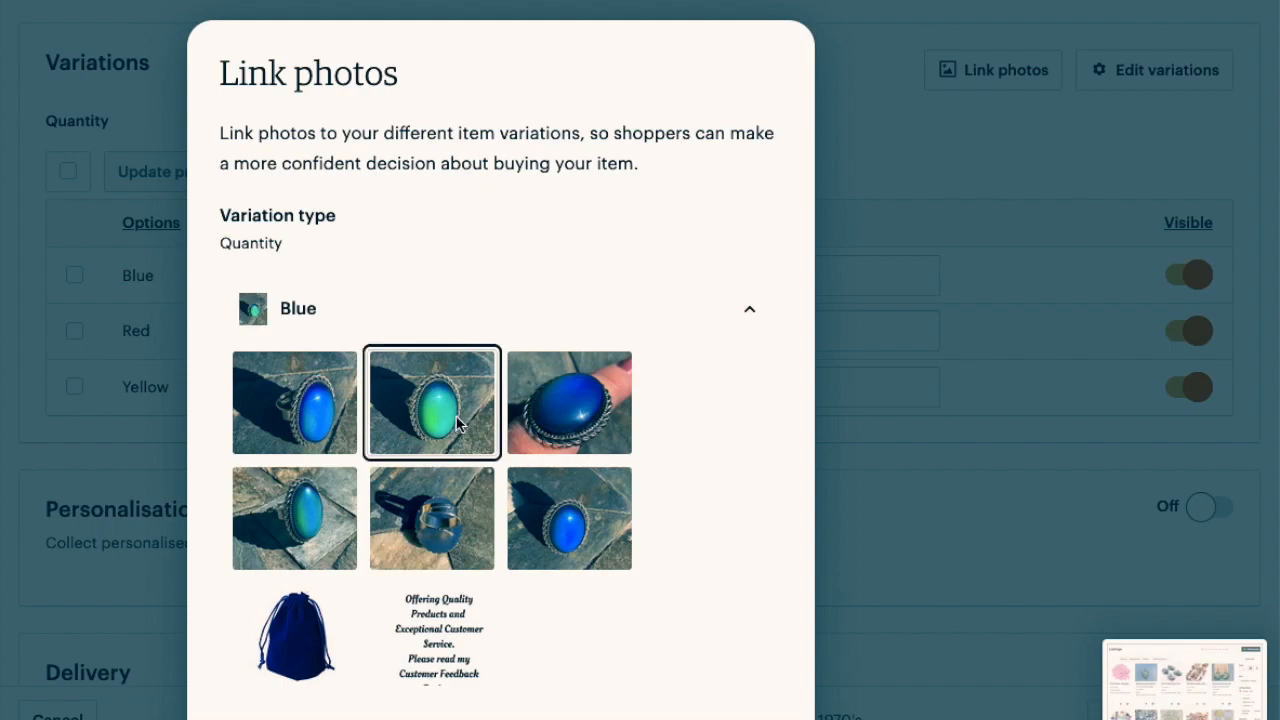
pyautogui.scroll(-3, 511, 490)
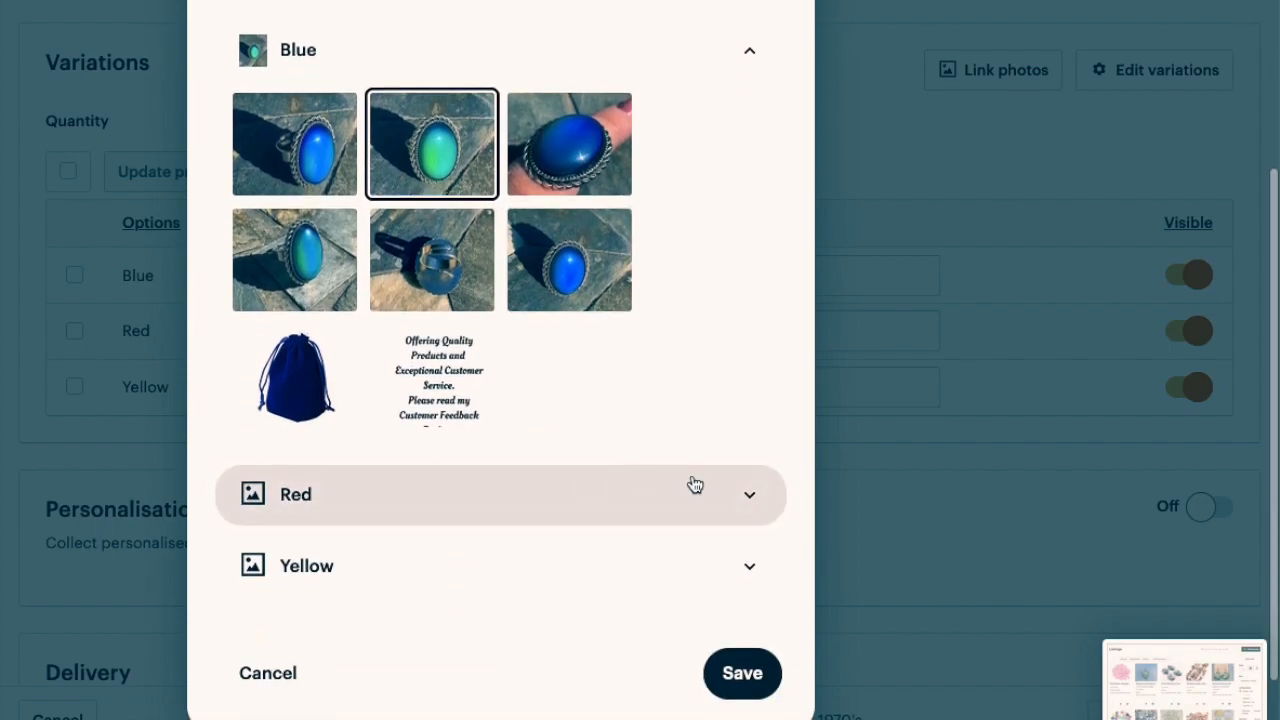
pyautogui.click(747, 502)
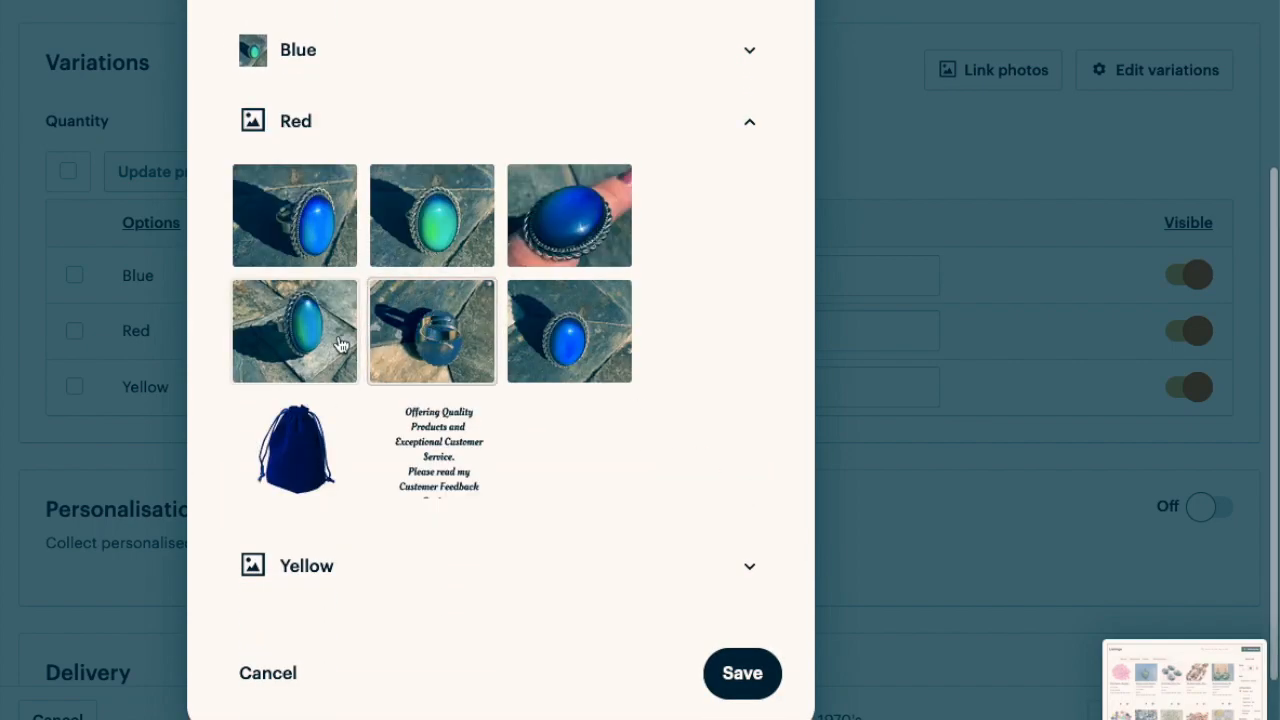
pyautogui.click(294, 330)
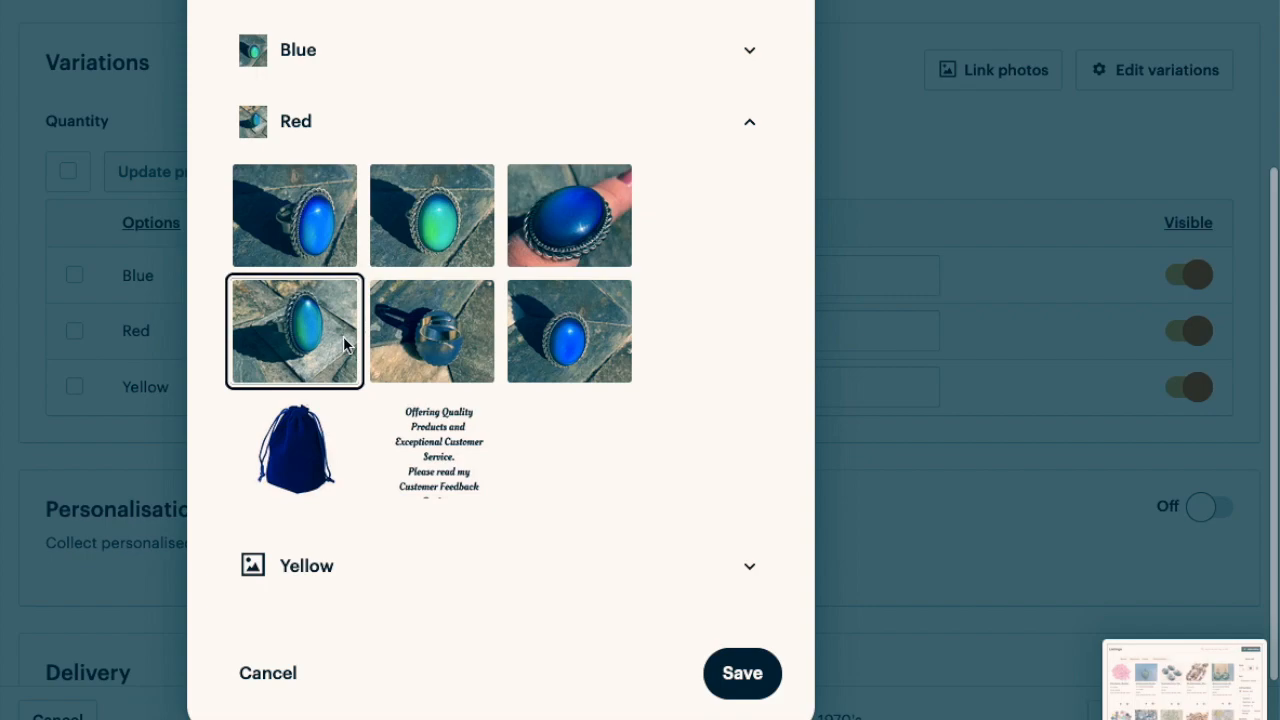
pyautogui.click(751, 571)
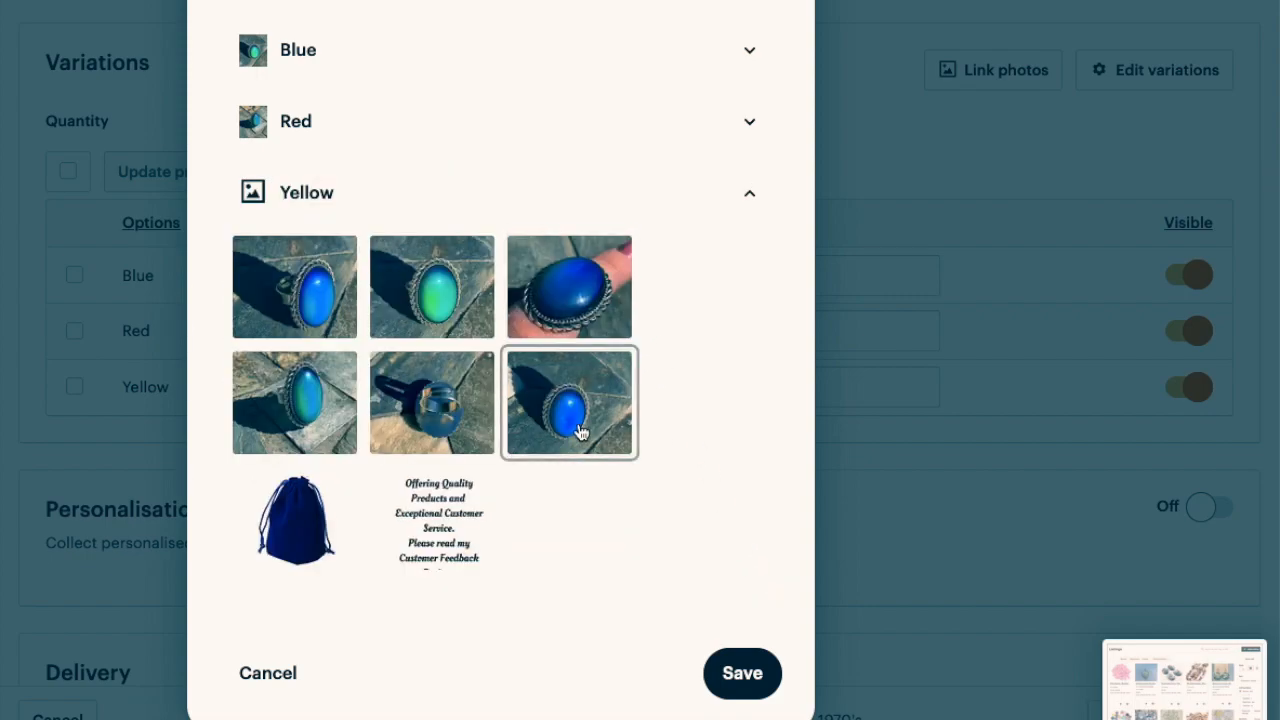
pyautogui.click(445, 410)
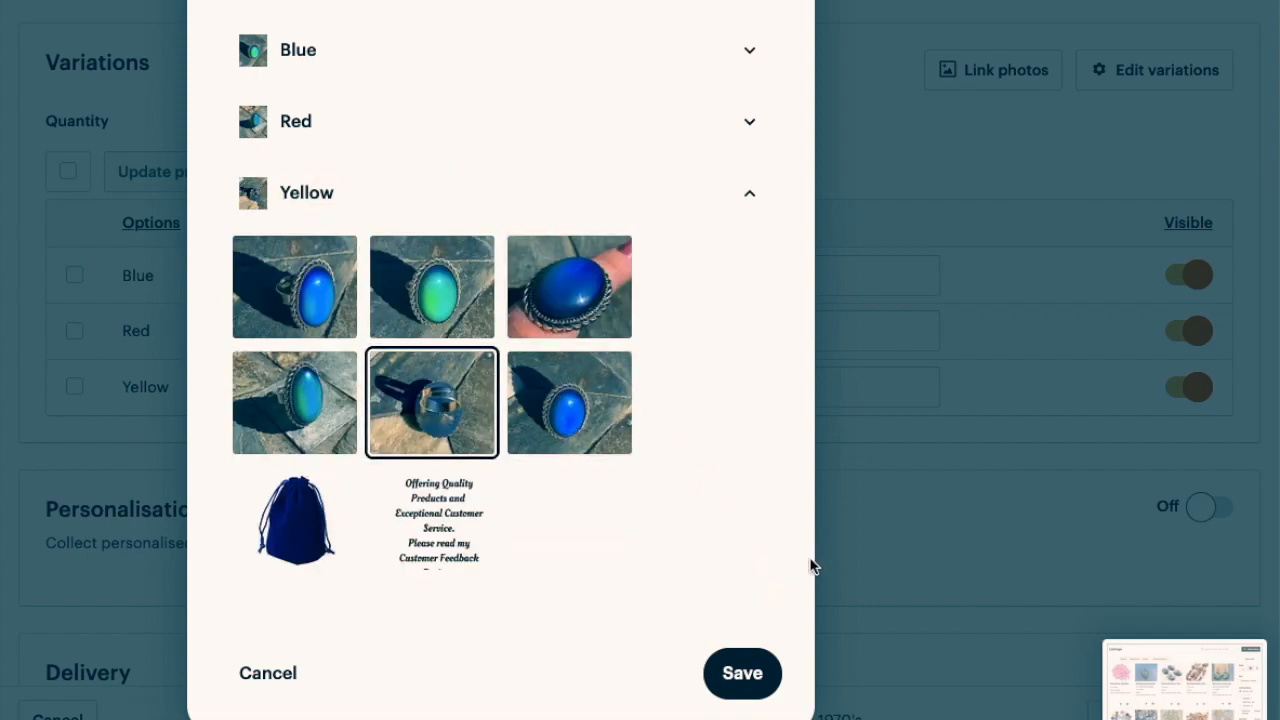
pyautogui.click(742, 676)
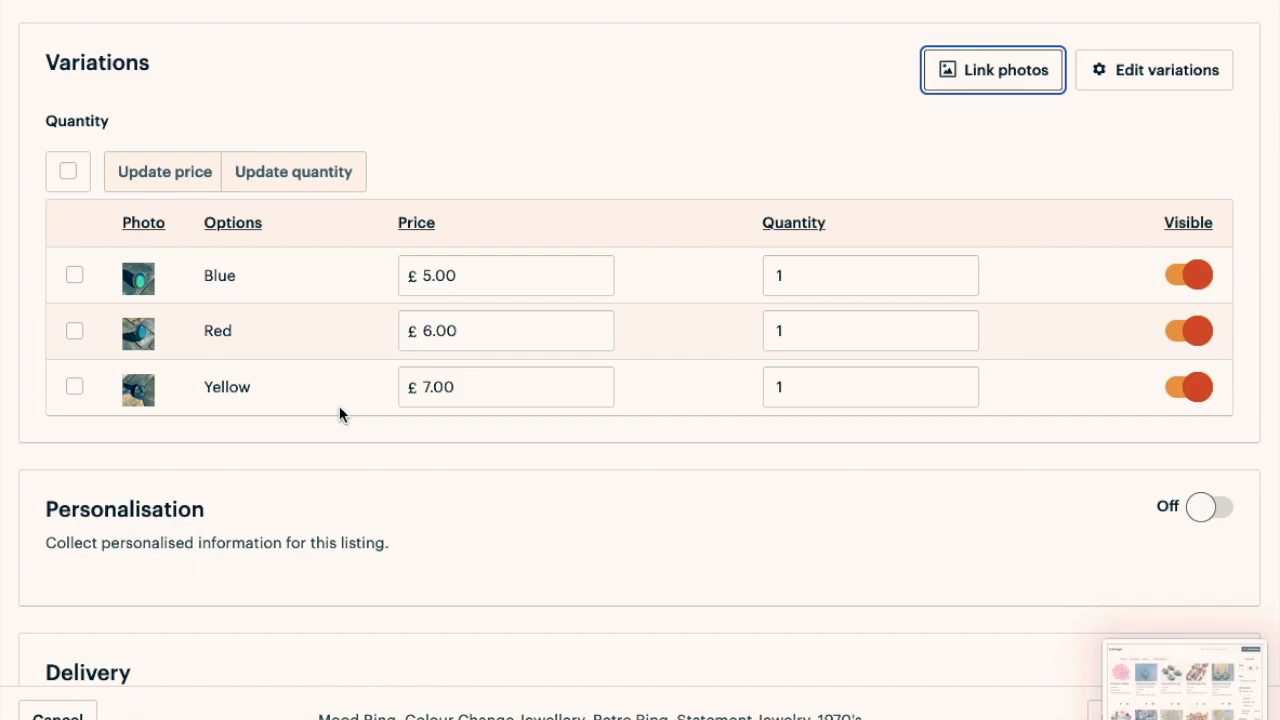
# - Remove the Blue, Red and Yellow options from the Quantity variation
pyautogui.scroll(2, 340, 412)
pyautogui.scroll(2, 339, 414)
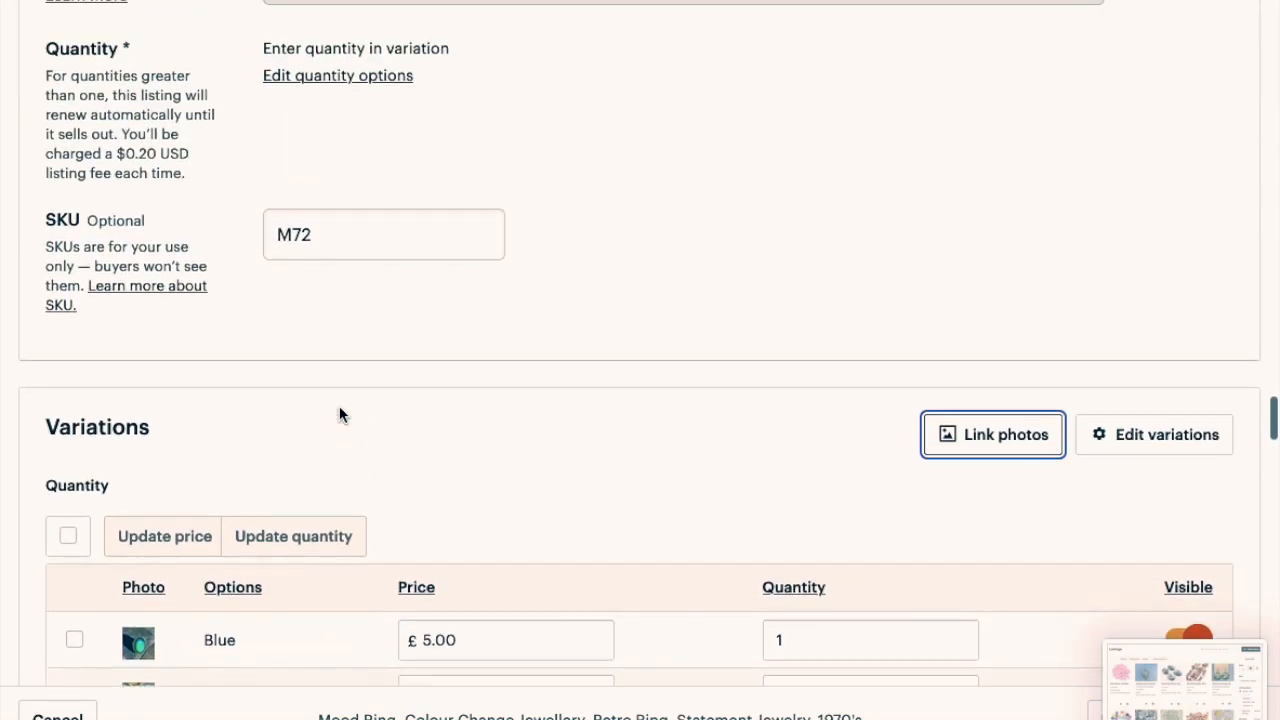
pyautogui.scroll(-2, 339, 408)
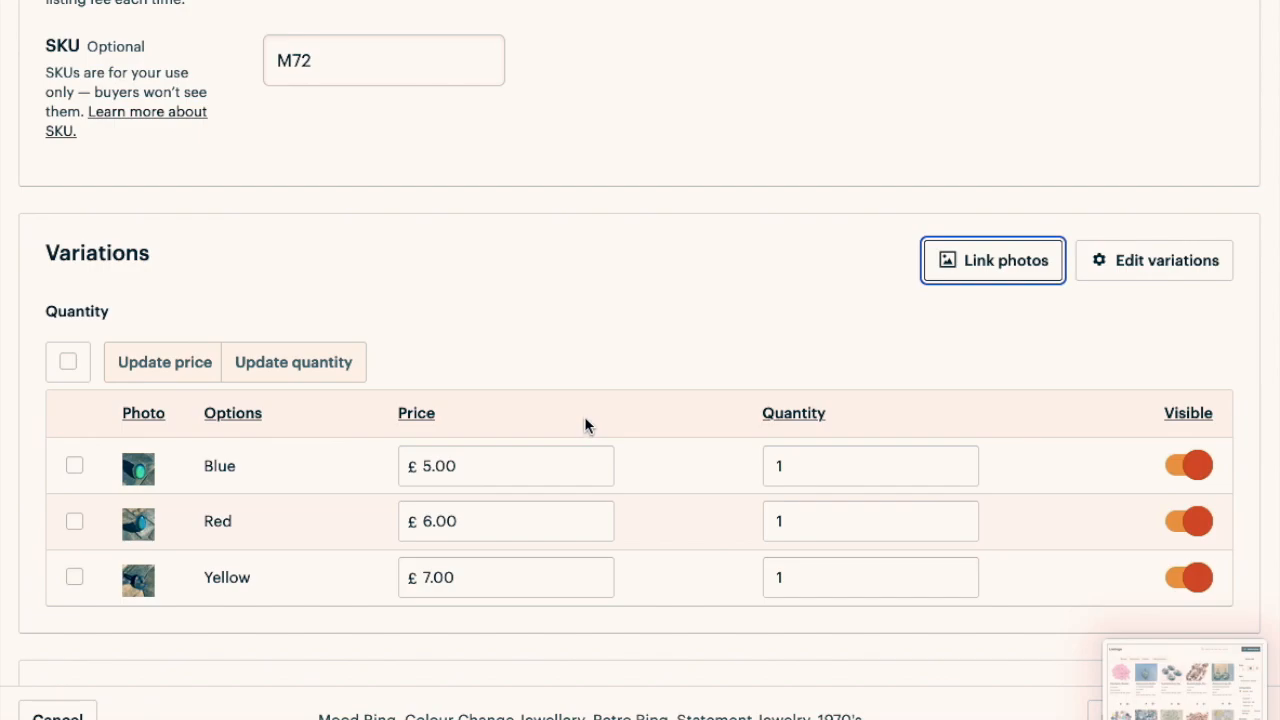
pyautogui.click(1174, 266)
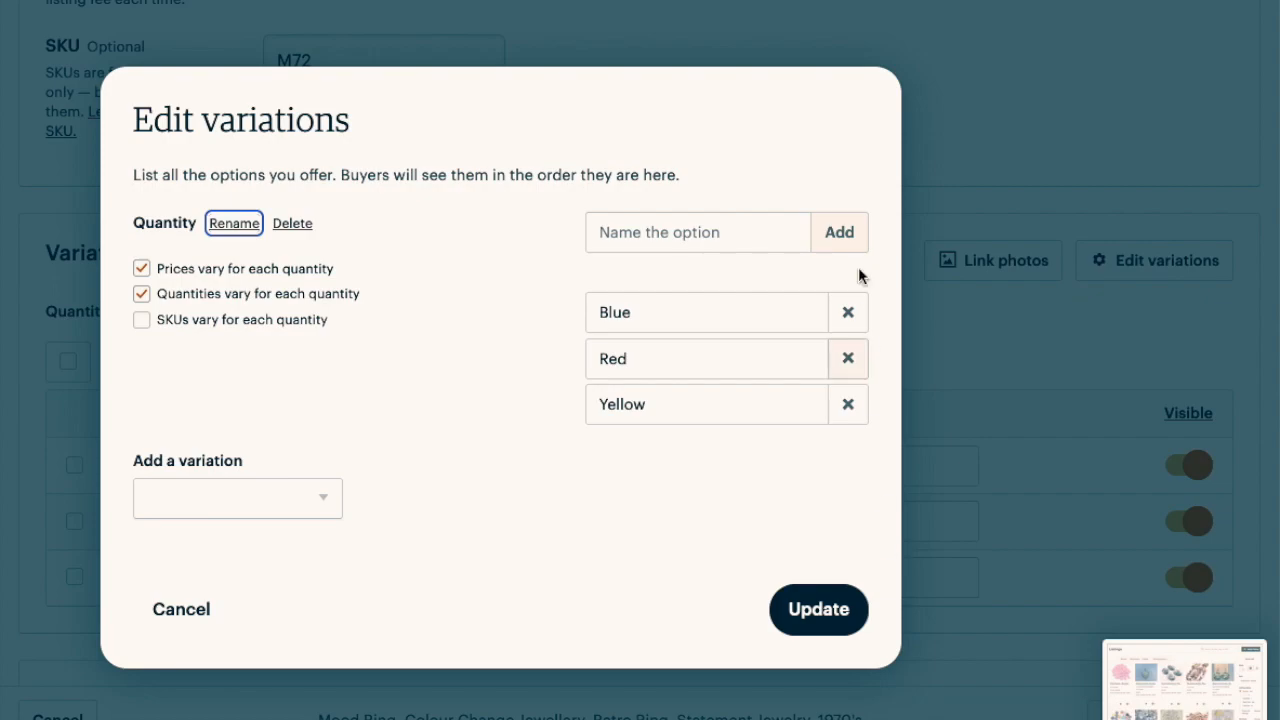
pyautogui.click(849, 310)
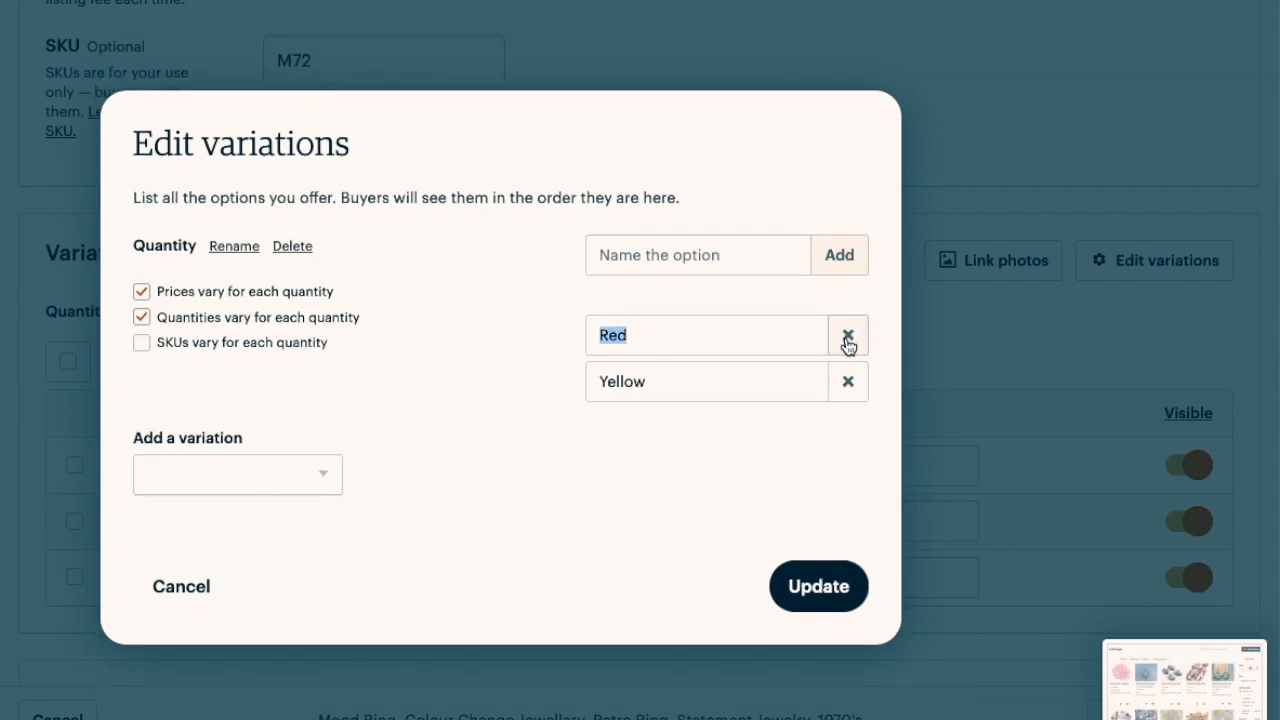
pyautogui.click(846, 338)
pyautogui.click(846, 360)
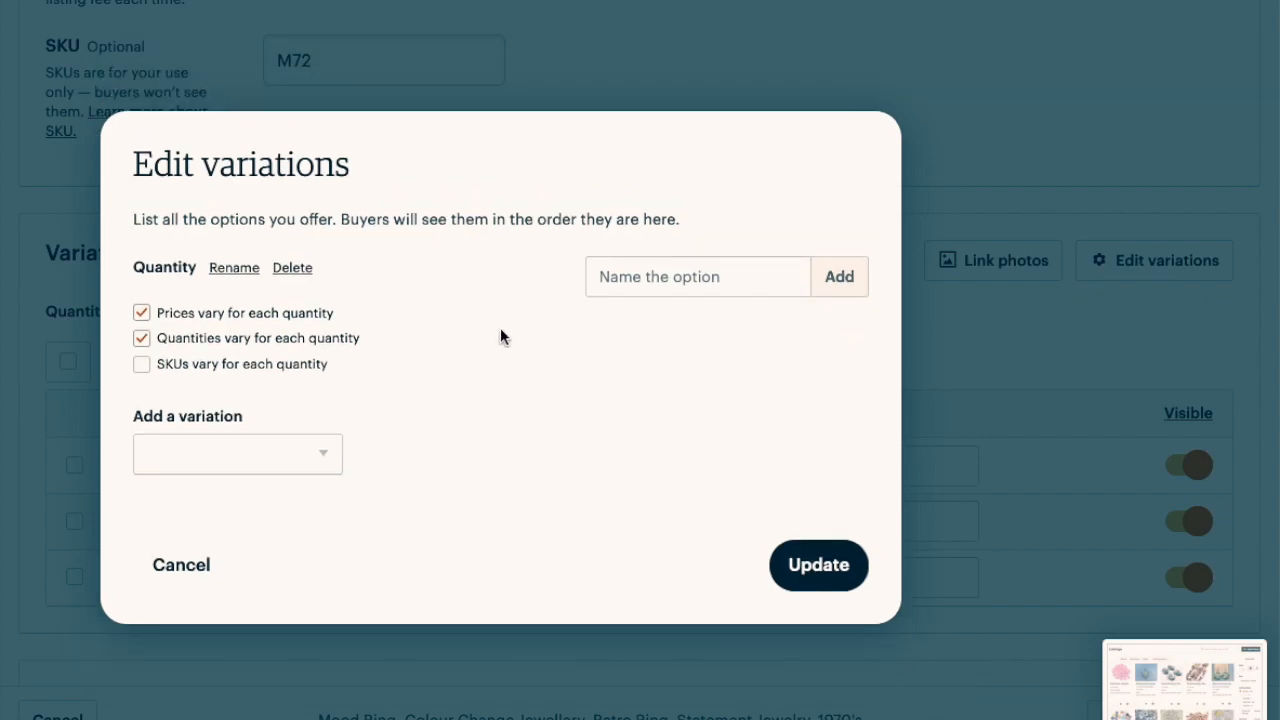
# - Turn off varying prices and quantities, and delete the Quantity variation from the listing
pyautogui.click(142, 337)
pyautogui.click(140, 314)
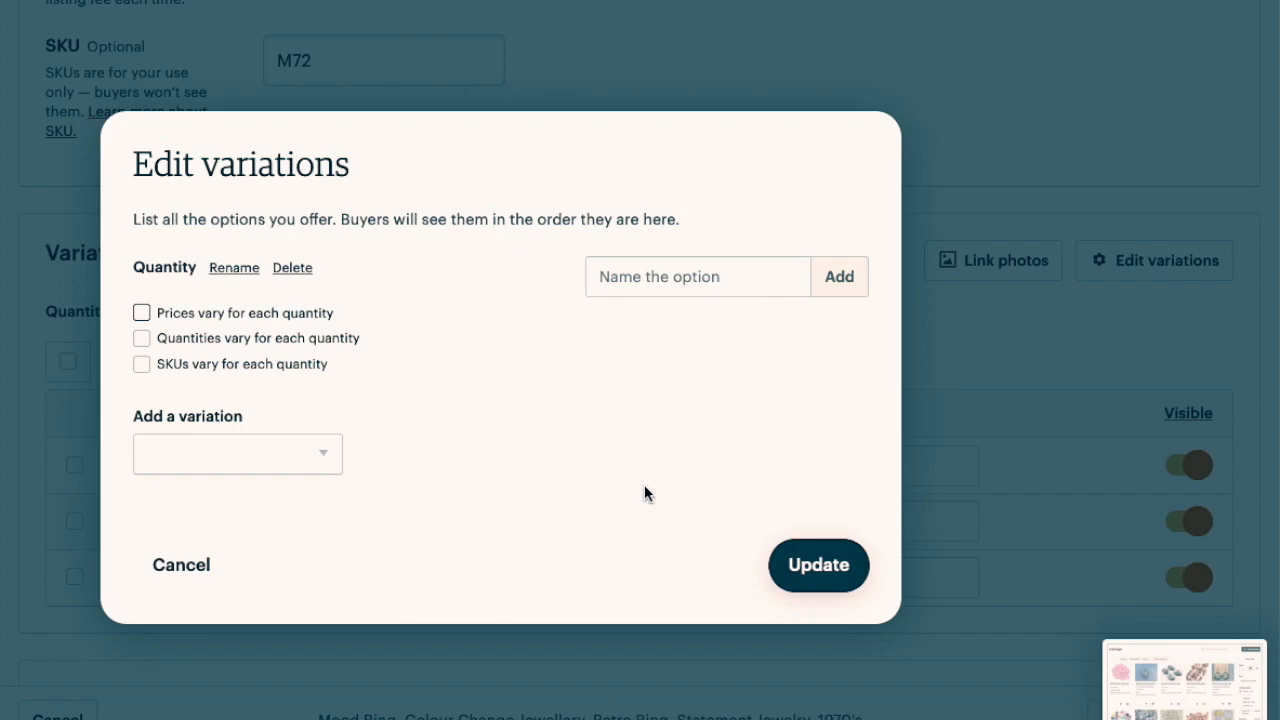
pyautogui.click(306, 274)
pyautogui.click(812, 500)
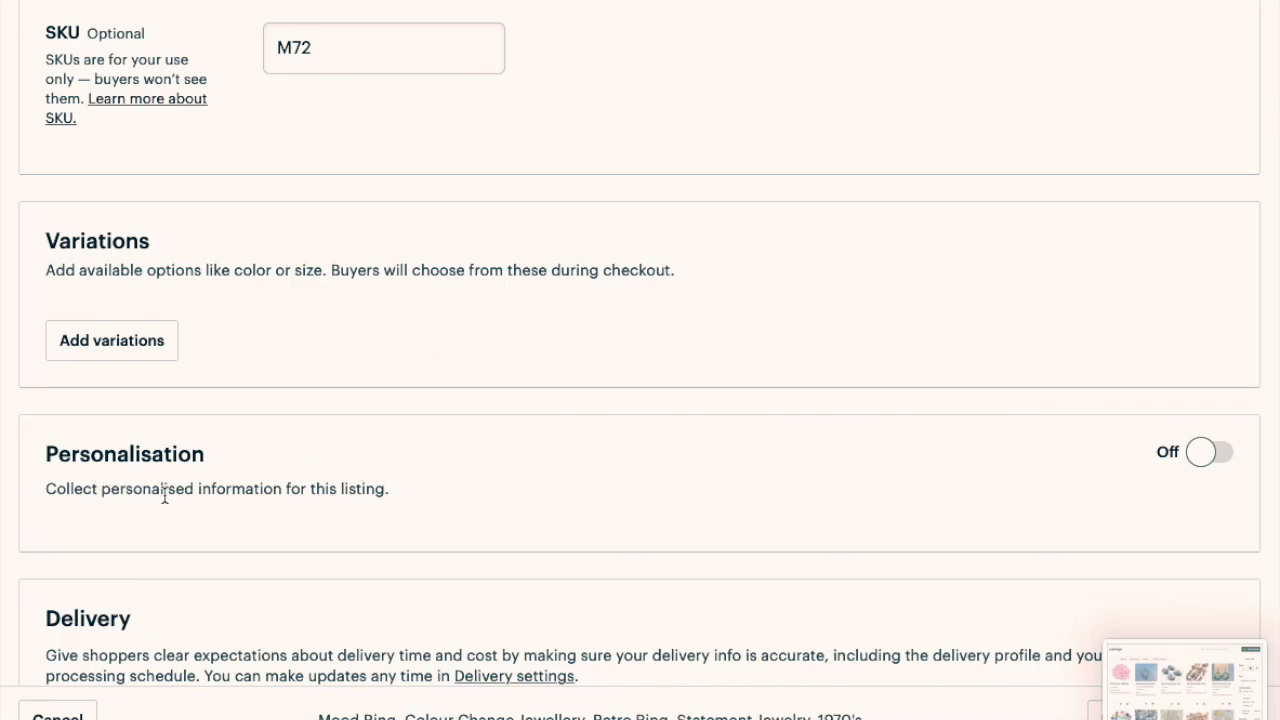
# - Turn on personalisation to view its buyer instructions and preview, and switch it off again
pyautogui.click(1208, 452)
pyautogui.scroll(-2, 771, 357)
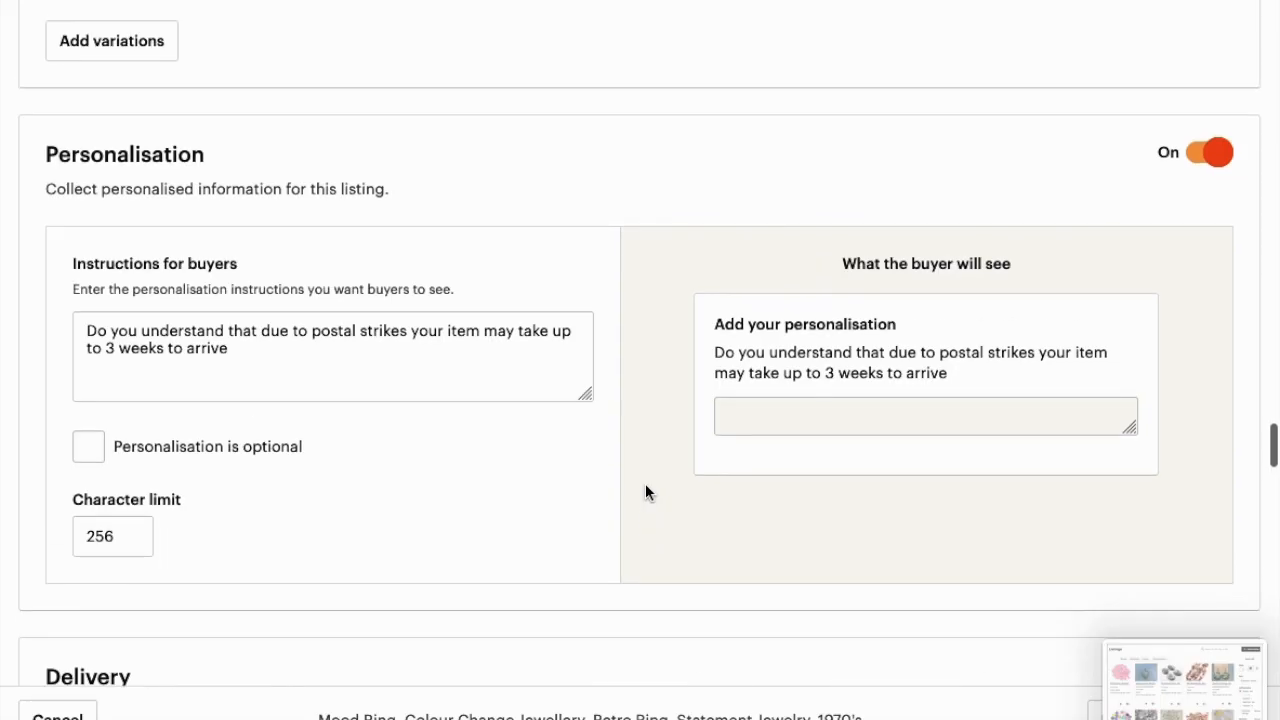
pyautogui.click(1196, 153)
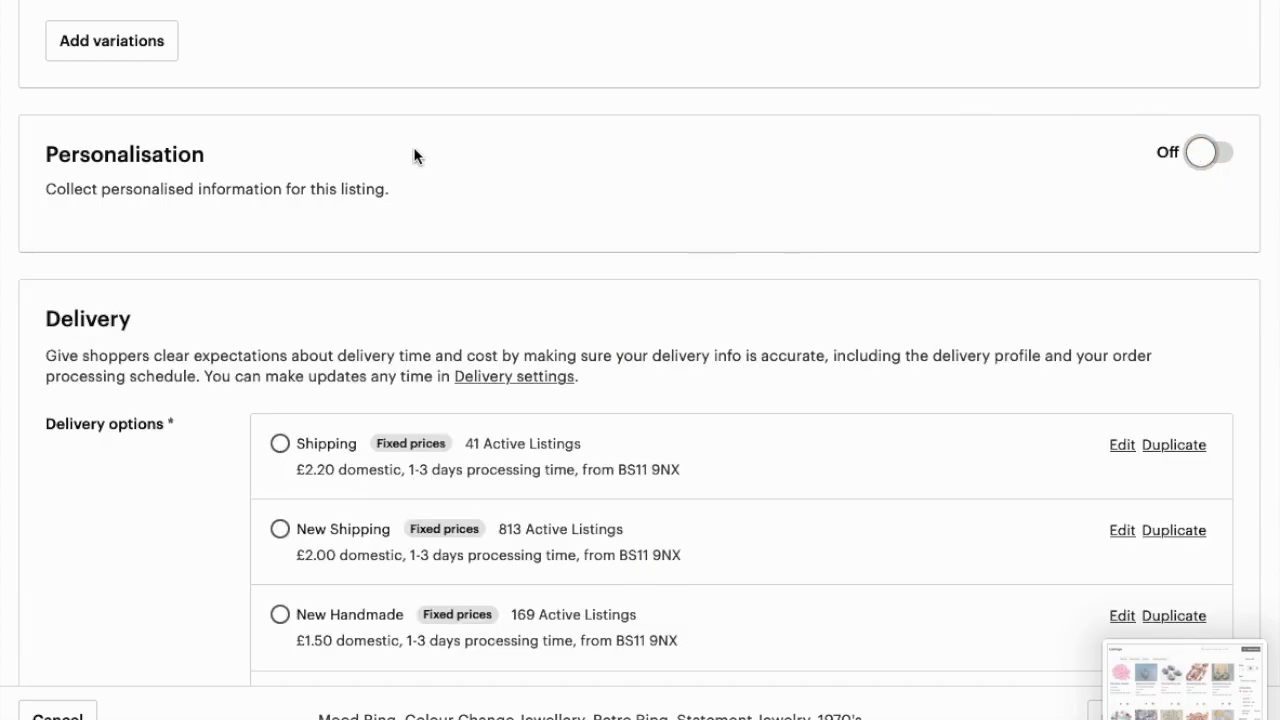
# - Choose the New Shipping delivery option with £2.00 domestic postage for the listing
pyautogui.scroll(1, 169, 386)
pyautogui.scroll(-2, 169, 388)
pyautogui.scroll(-2, 169, 386)
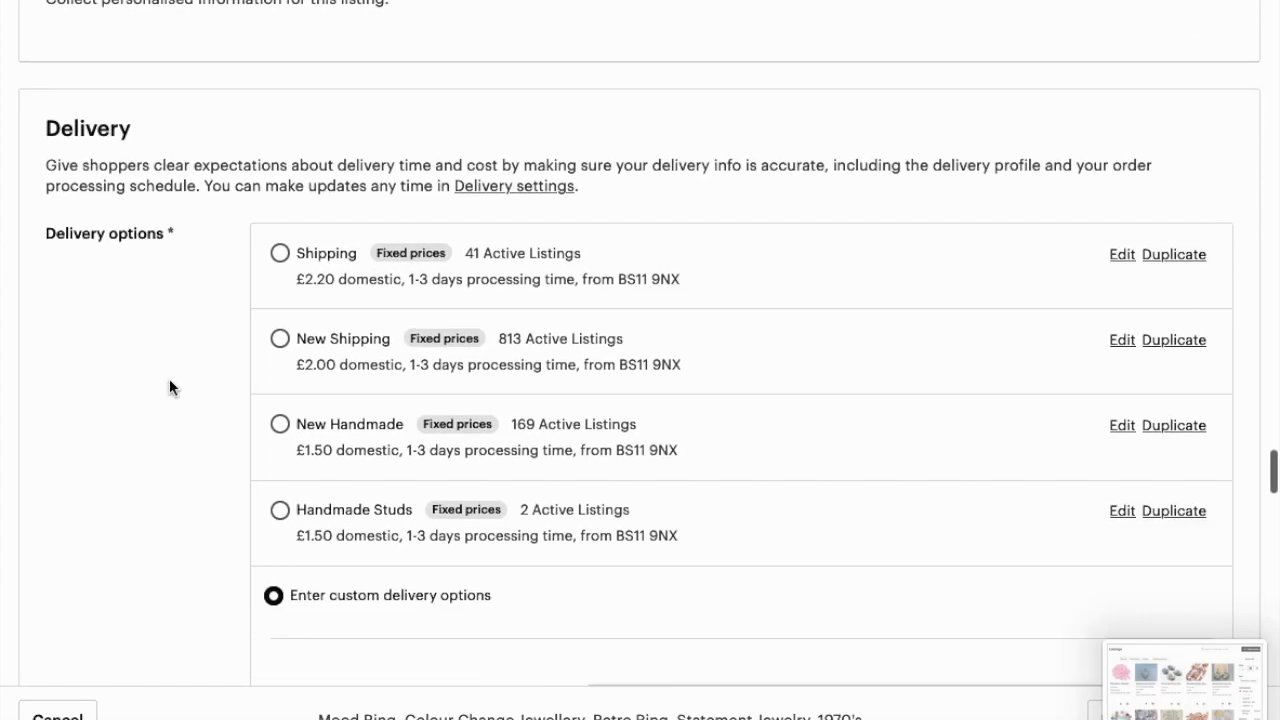
pyautogui.scroll(2, 169, 386)
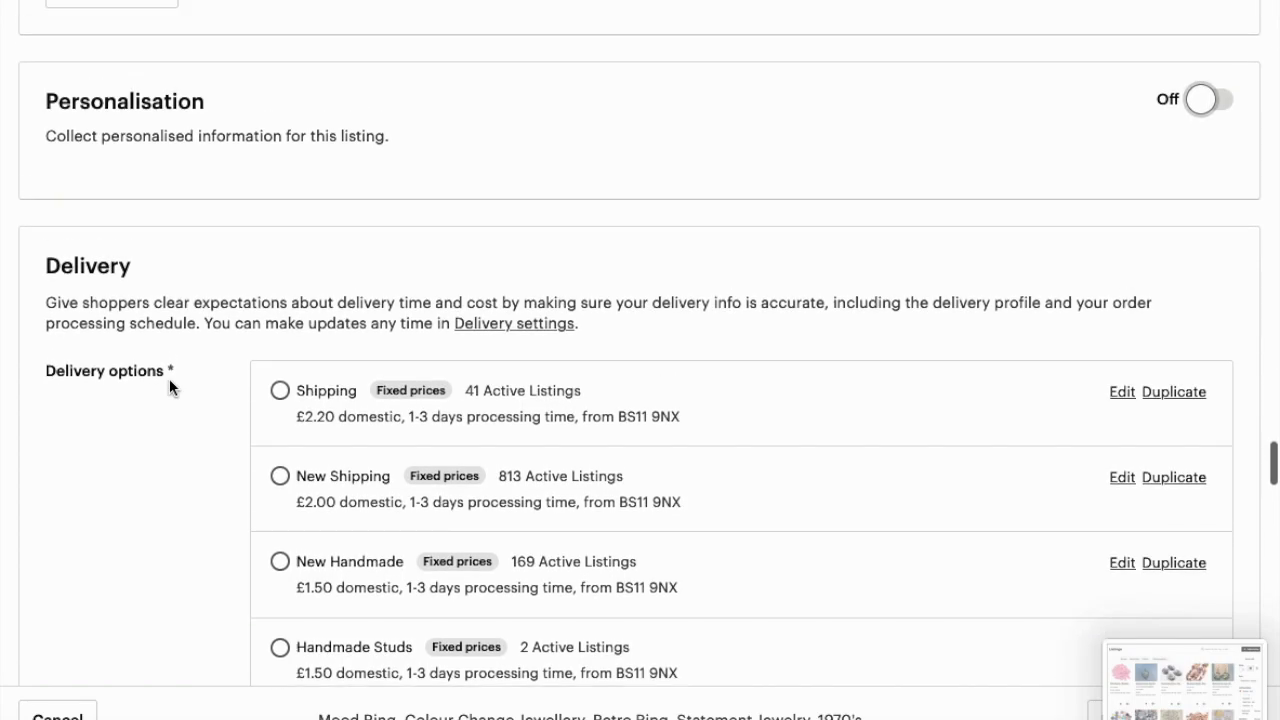
pyautogui.click(280, 477)
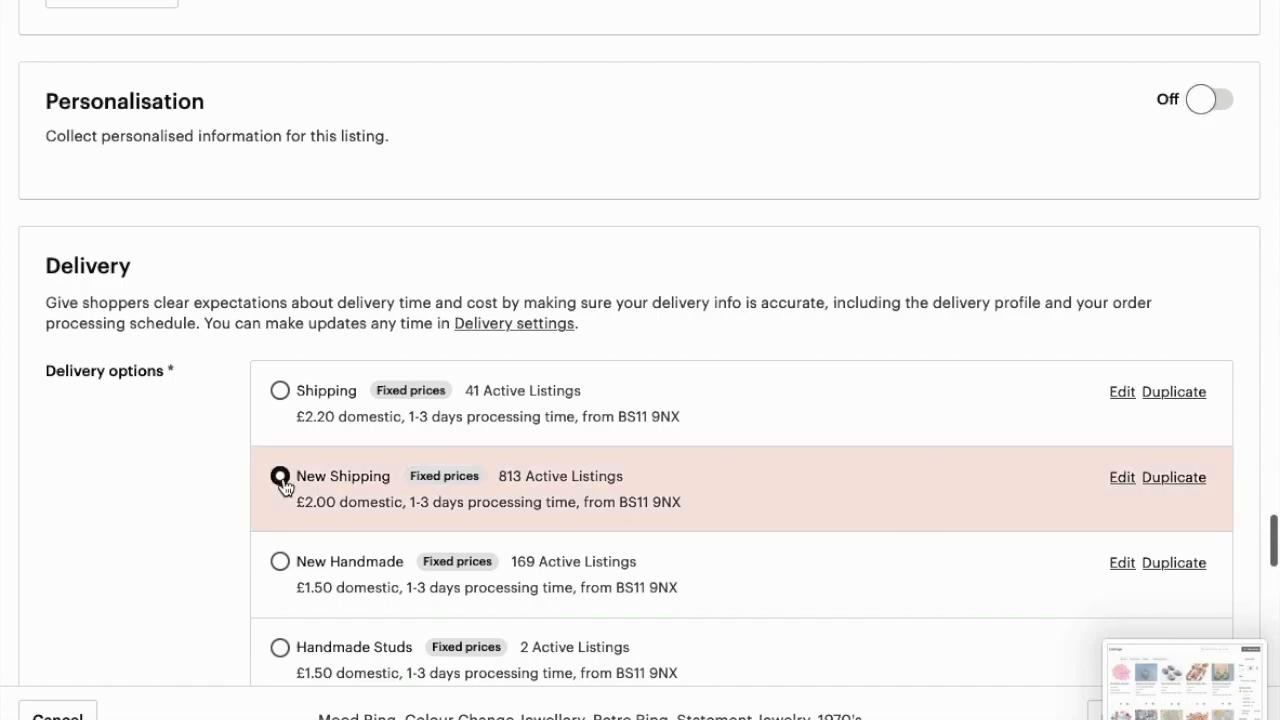
# - Review the customs information, postage price preview, returns and exchanges policy, and translations of the listing
pyautogui.scroll(-6, 390, 296)
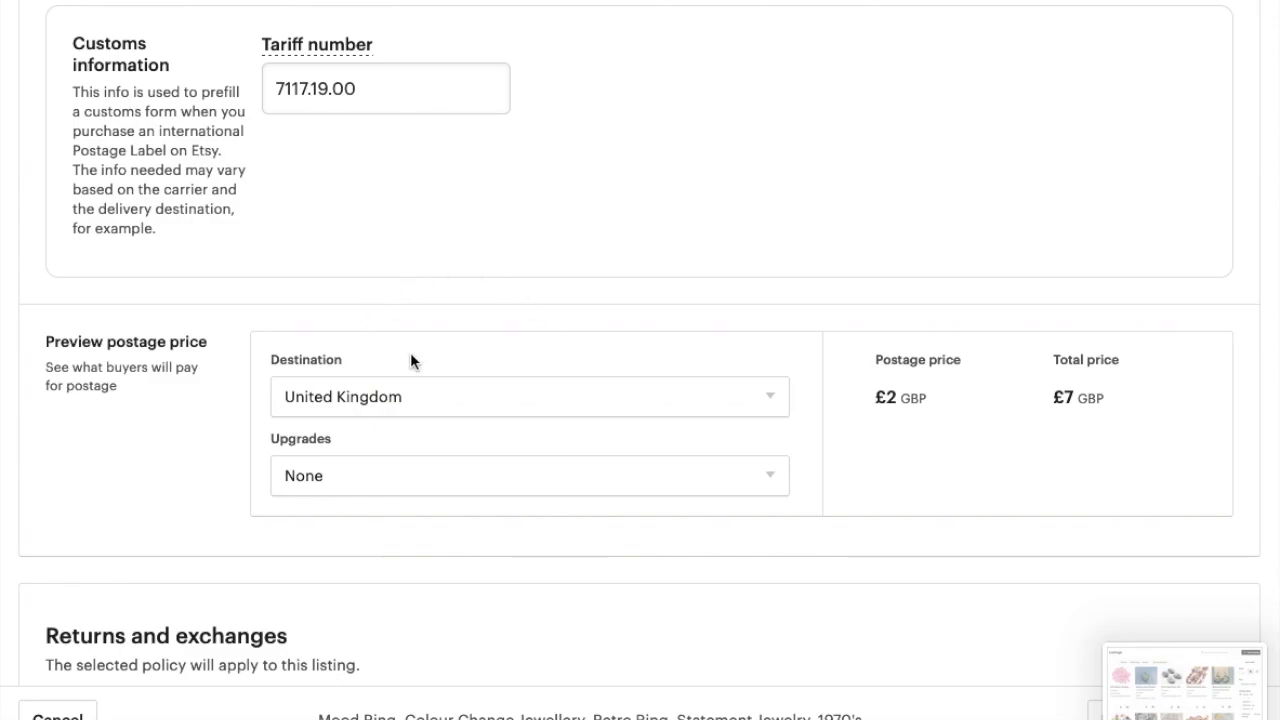
pyautogui.scroll(-6, 396, 285)
pyautogui.scroll(1, 396, 285)
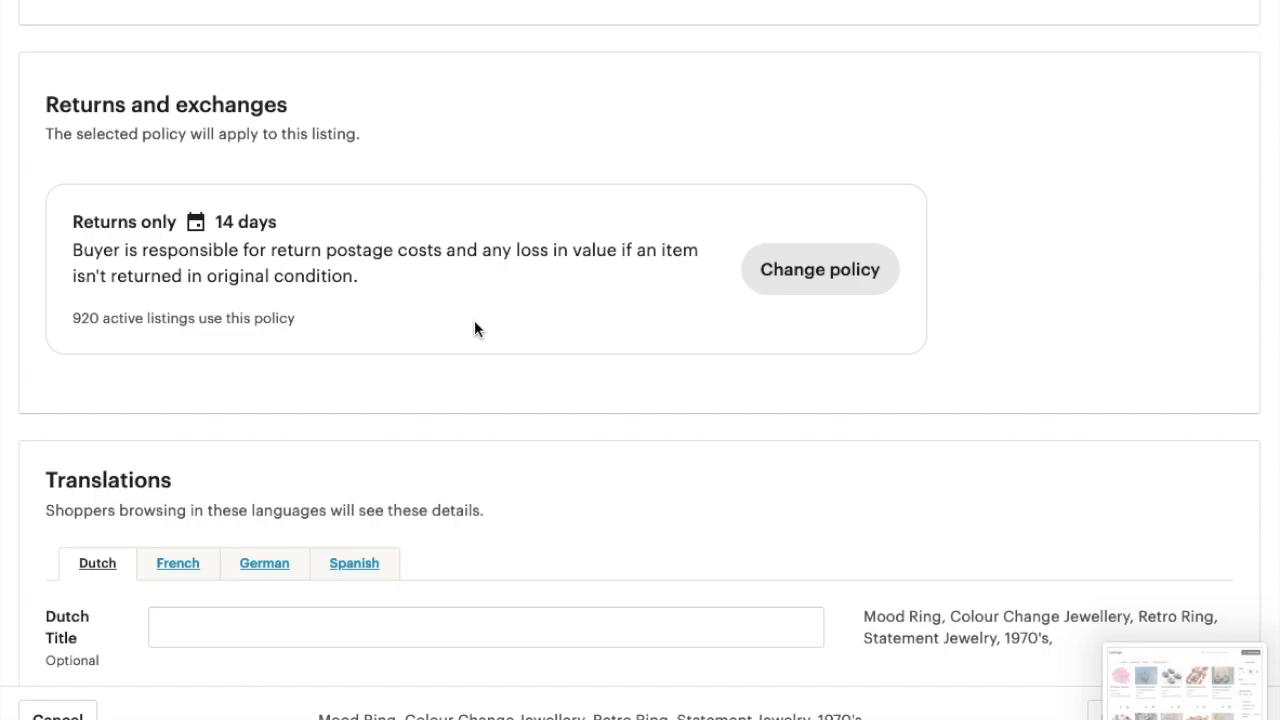
pyautogui.scroll(-6, 474, 328)
pyautogui.scroll(-7, 475, 321)
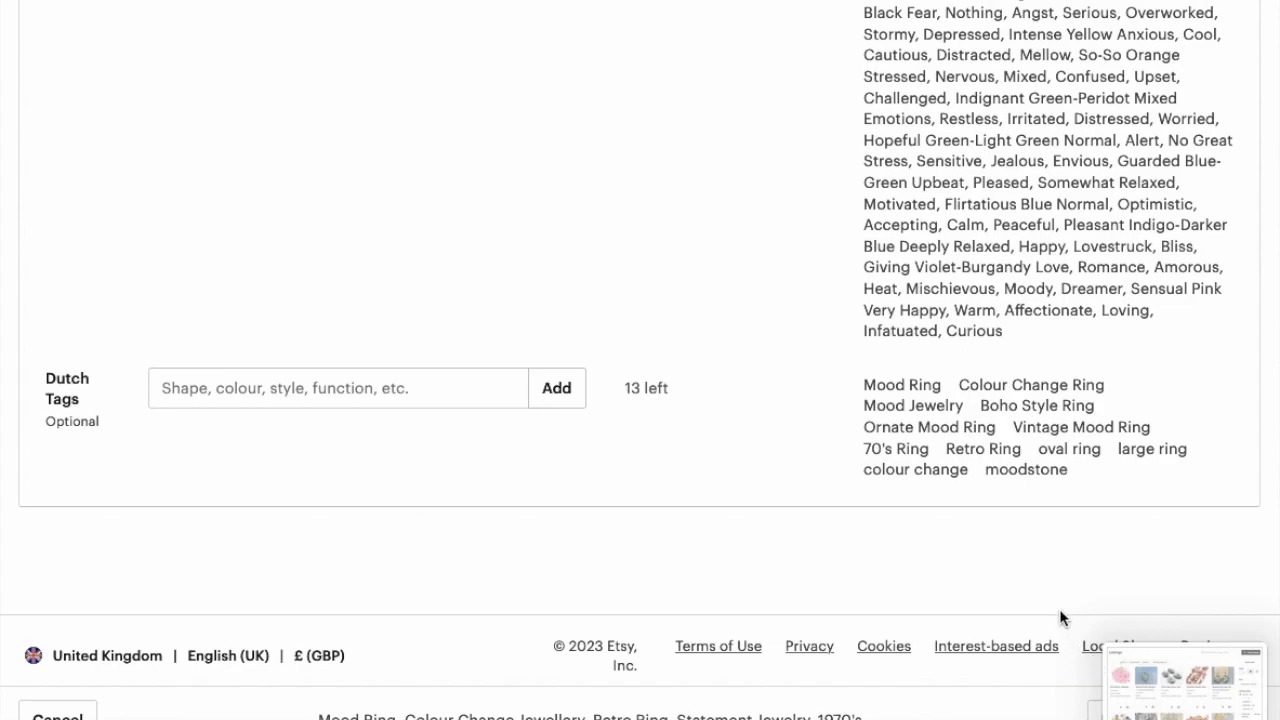
pyautogui.scroll(-1, 1053, 601)
pyautogui.scroll(1, 1053, 601)
pyautogui.scroll(-1, 1053, 601)
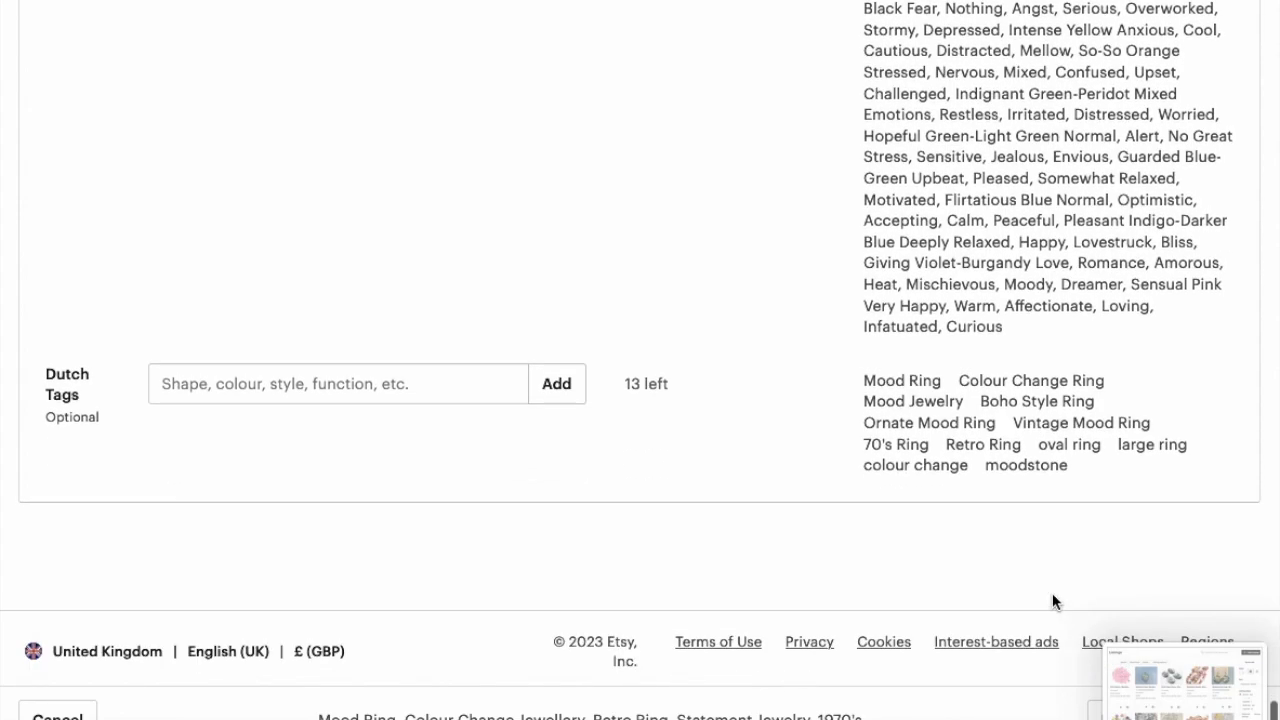
# - Open the buyer's preview of the listing and look over its photos, price and shop reviews
pyautogui.rightClick(1188, 716)
pyautogui.click(1024, 718)
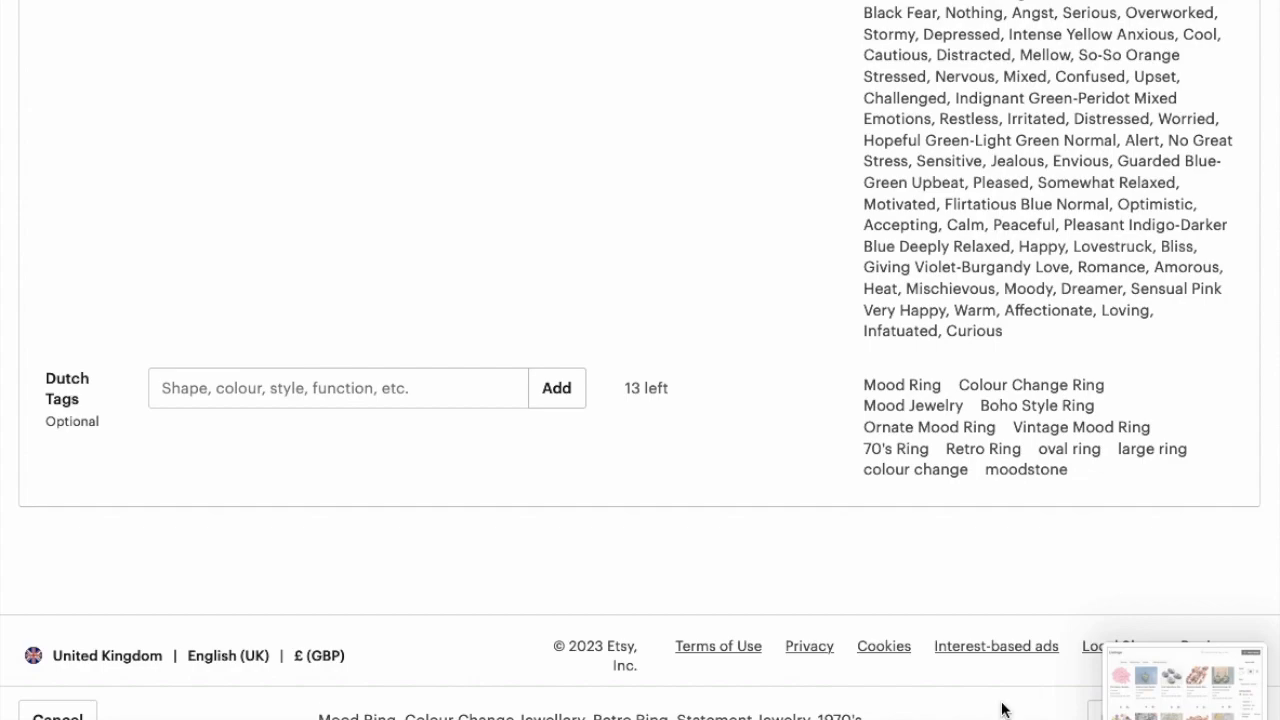
pyautogui.click(1095, 716)
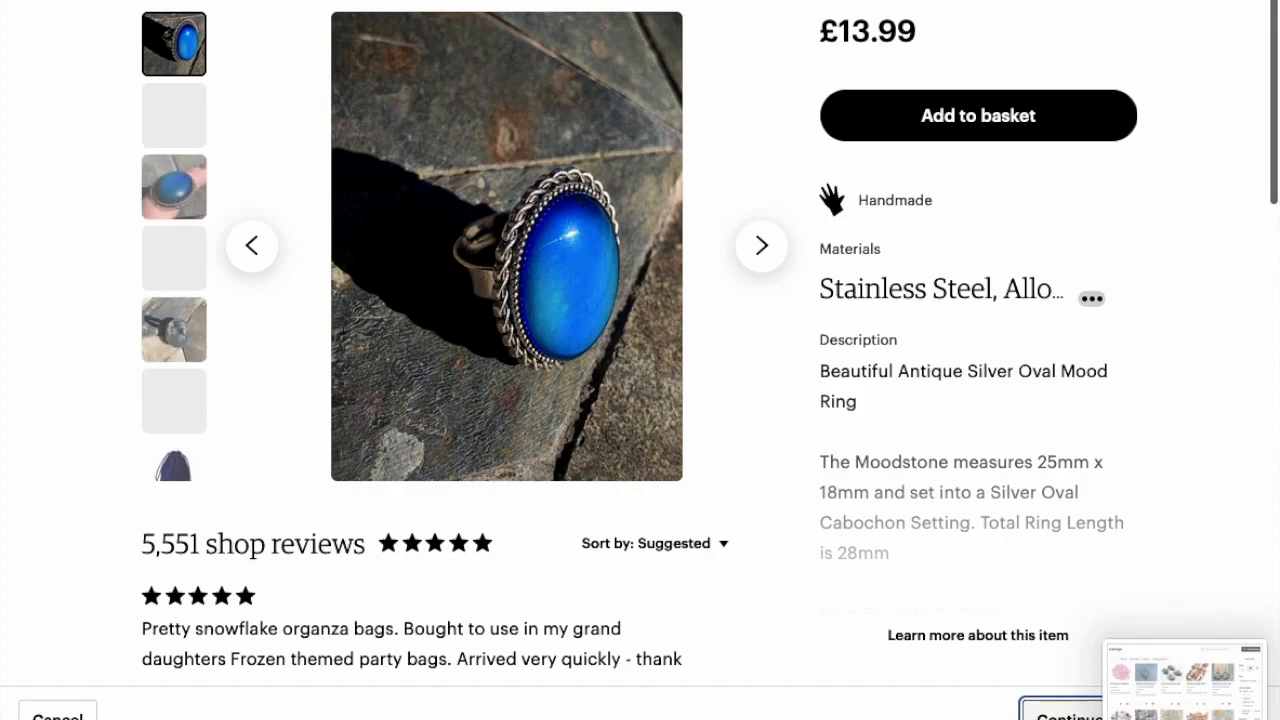
pyautogui.scroll(-3, 640, 360)
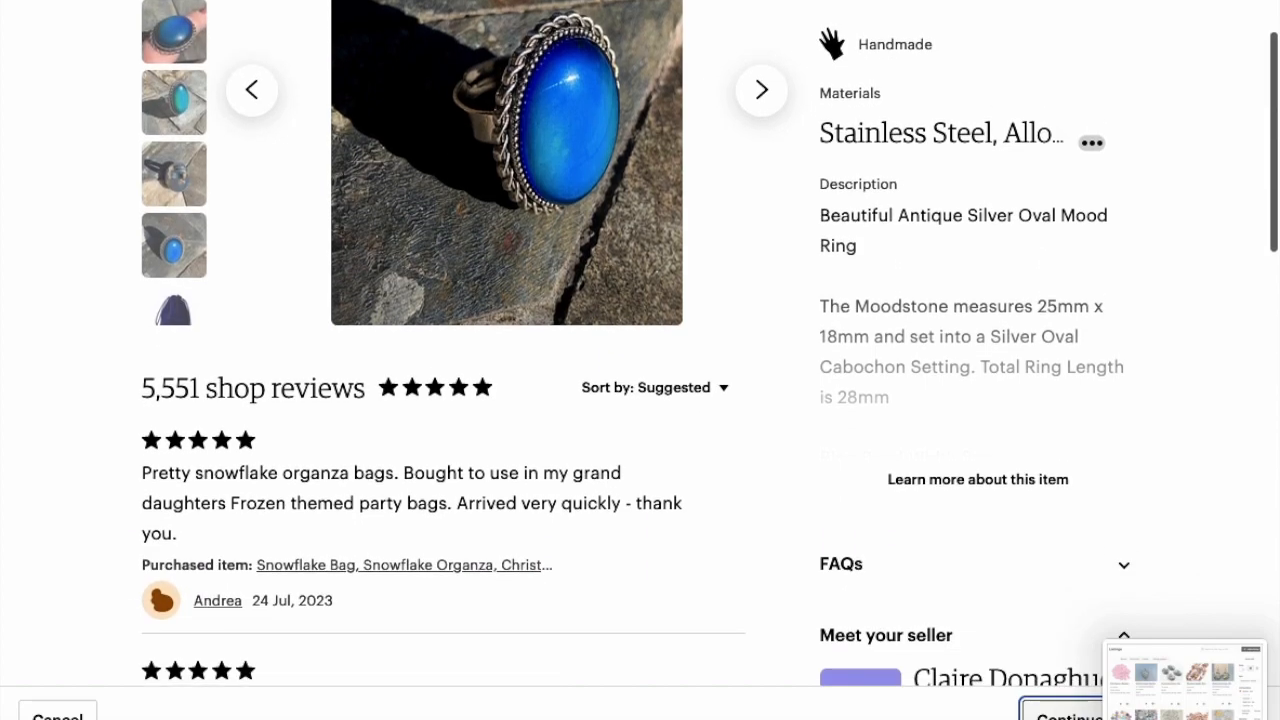
pyautogui.scroll(3, 640, 360)
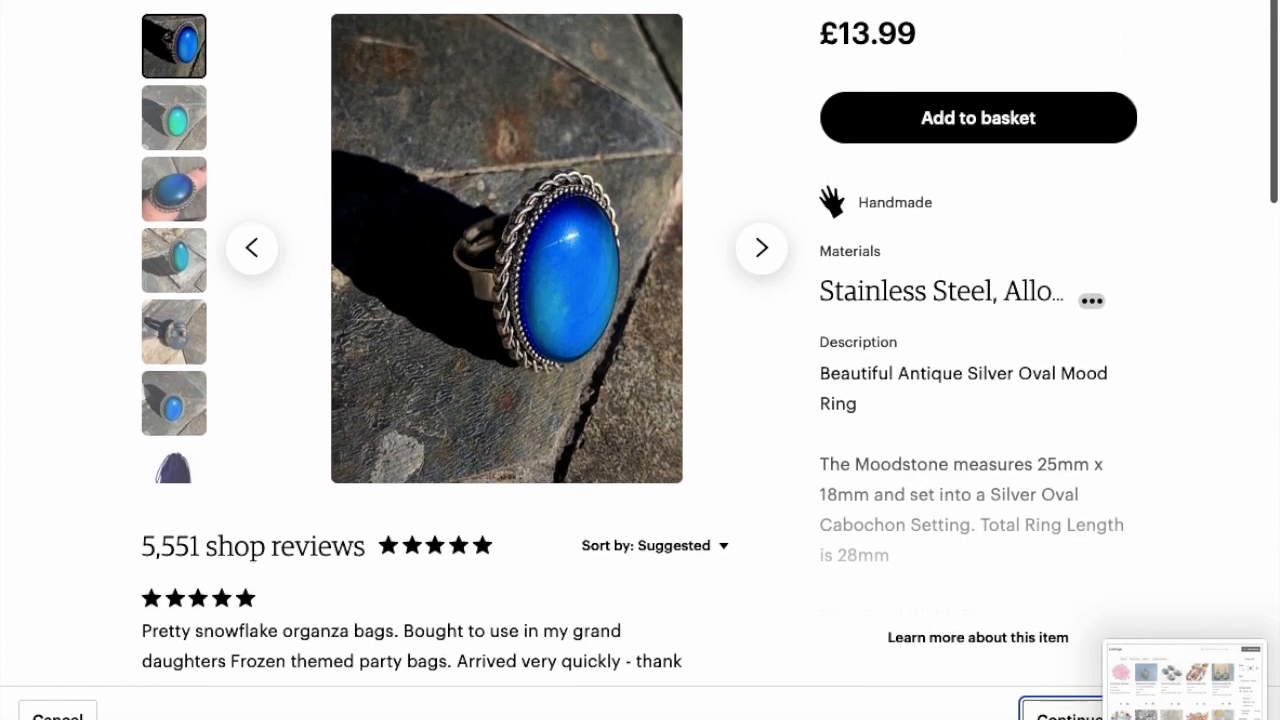
# - Expand the full item description in the preview and read through it
pyautogui.click(1010, 645)
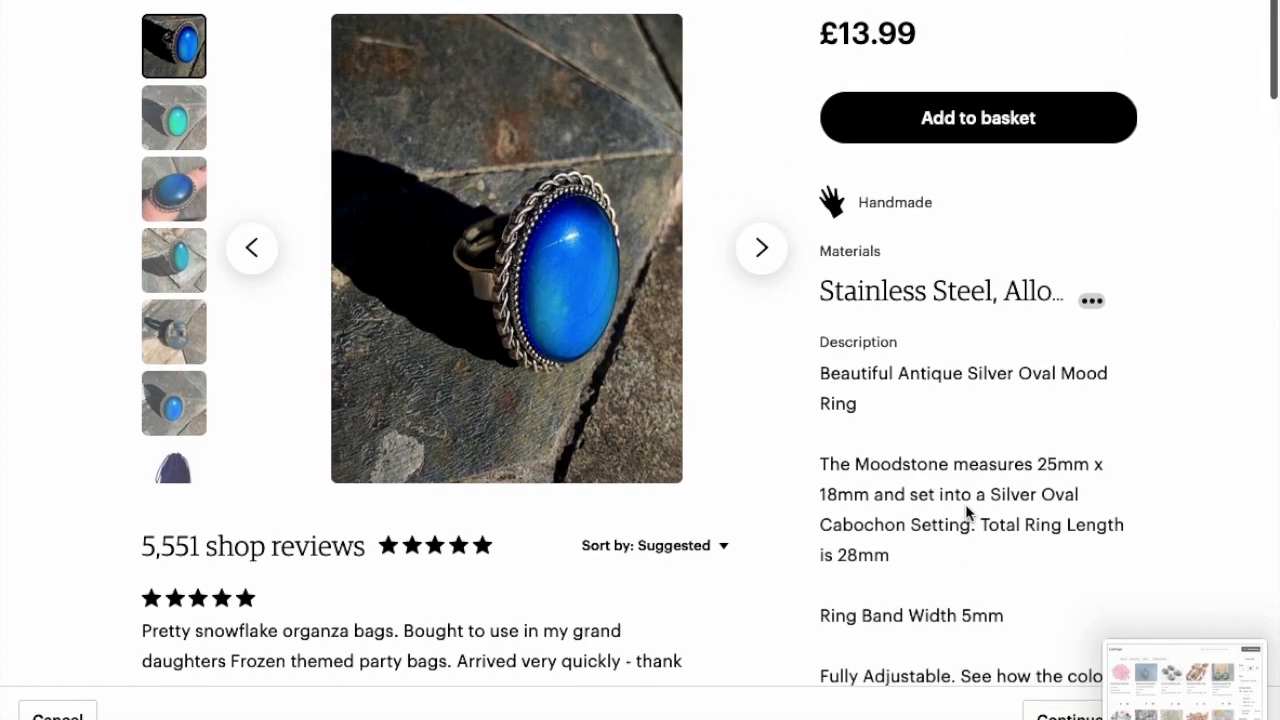
pyautogui.scroll(-2, 965, 504)
pyautogui.scroll(-7, 965, 504)
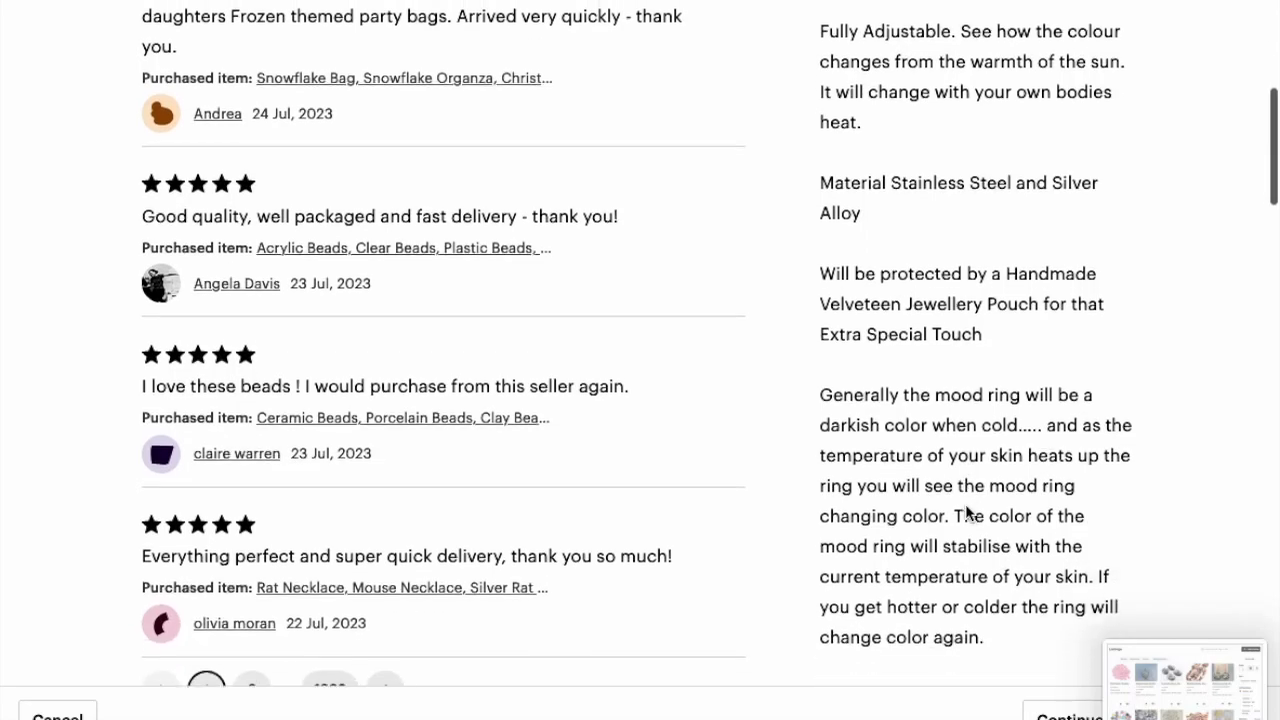
pyautogui.scroll(-5, 965, 504)
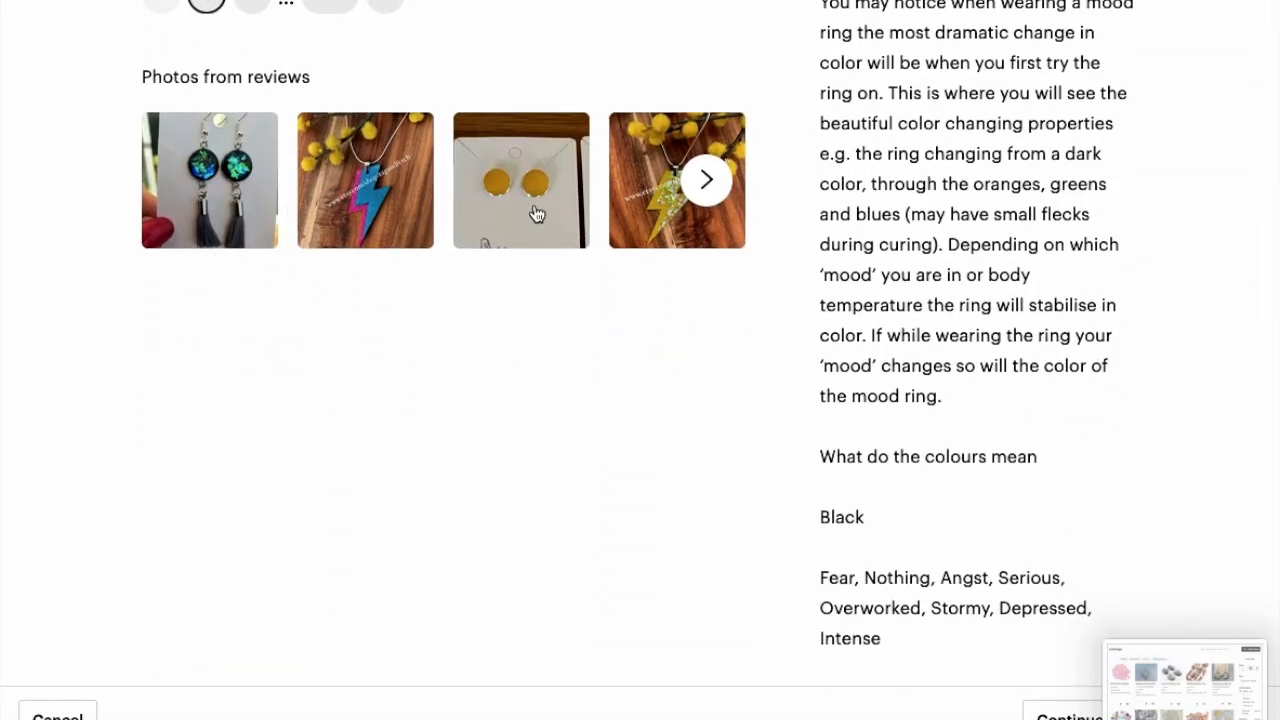
# - Browse through the photos from reviews in the preview and return to the ring's main photo
pyautogui.click(710, 180)
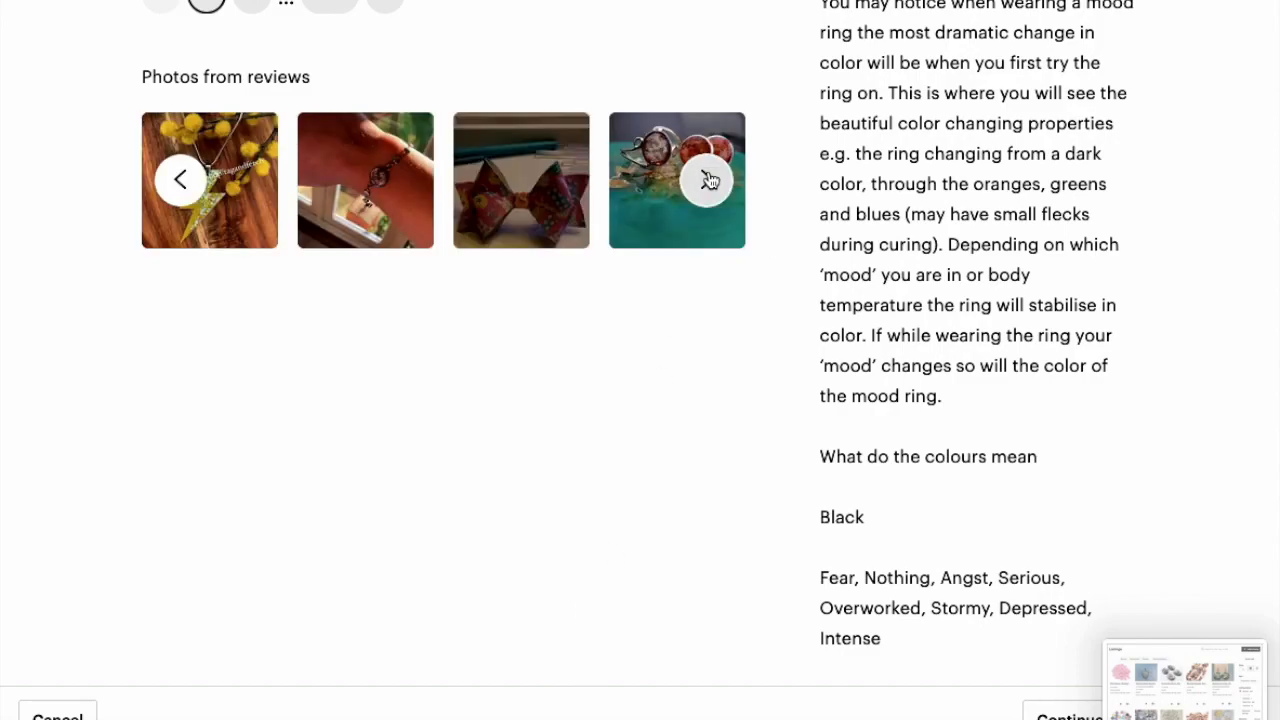
pyautogui.click(710, 180)
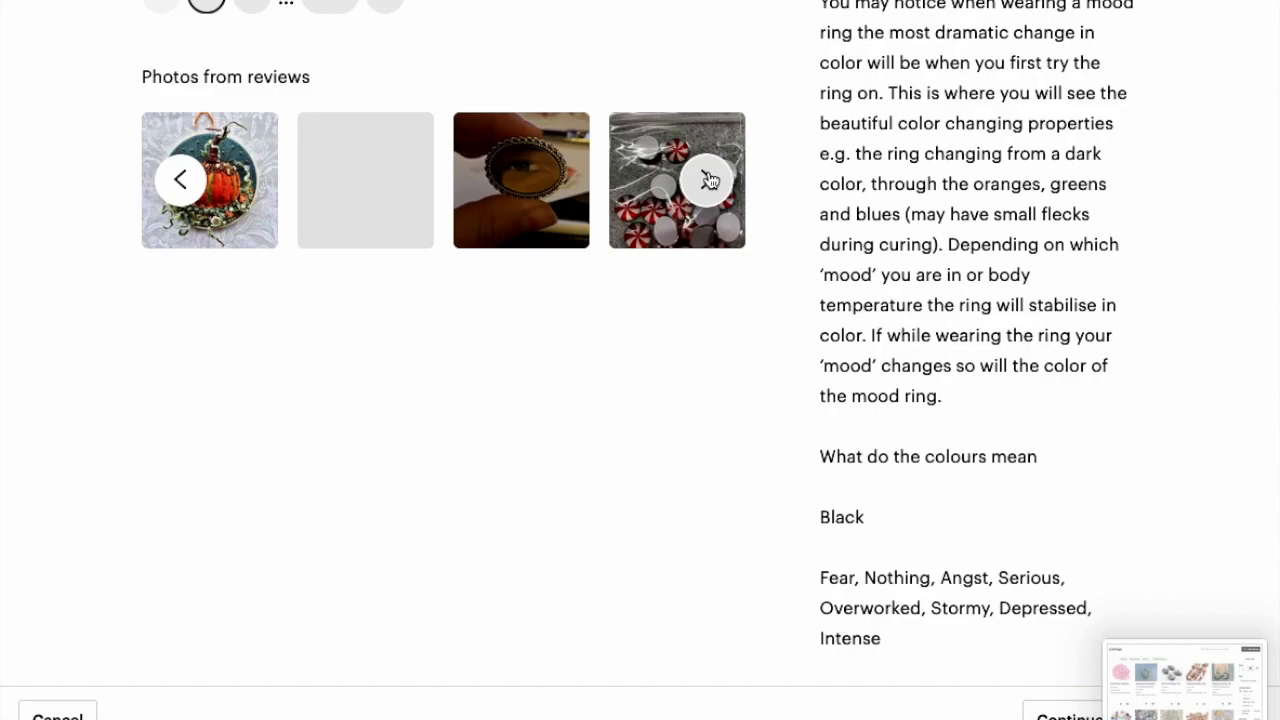
pyautogui.click(710, 180)
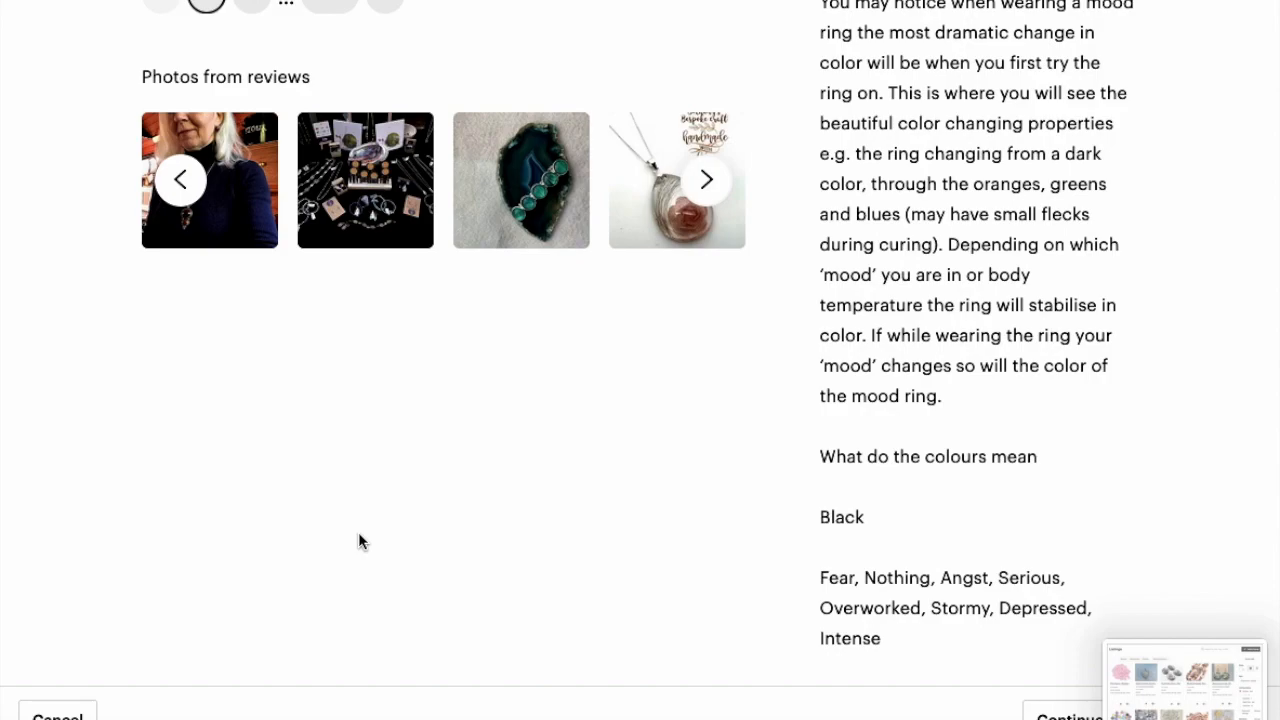
pyautogui.scroll(10, 362, 541)
pyautogui.scroll(3, 364, 538)
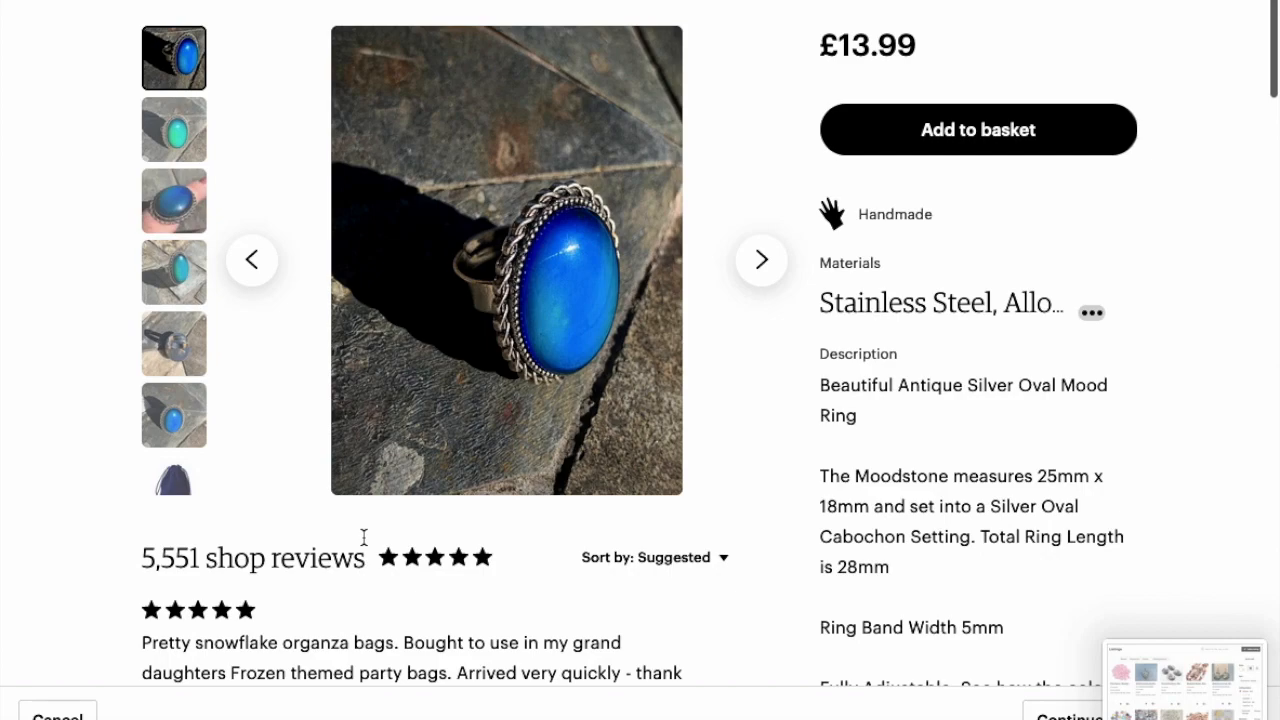